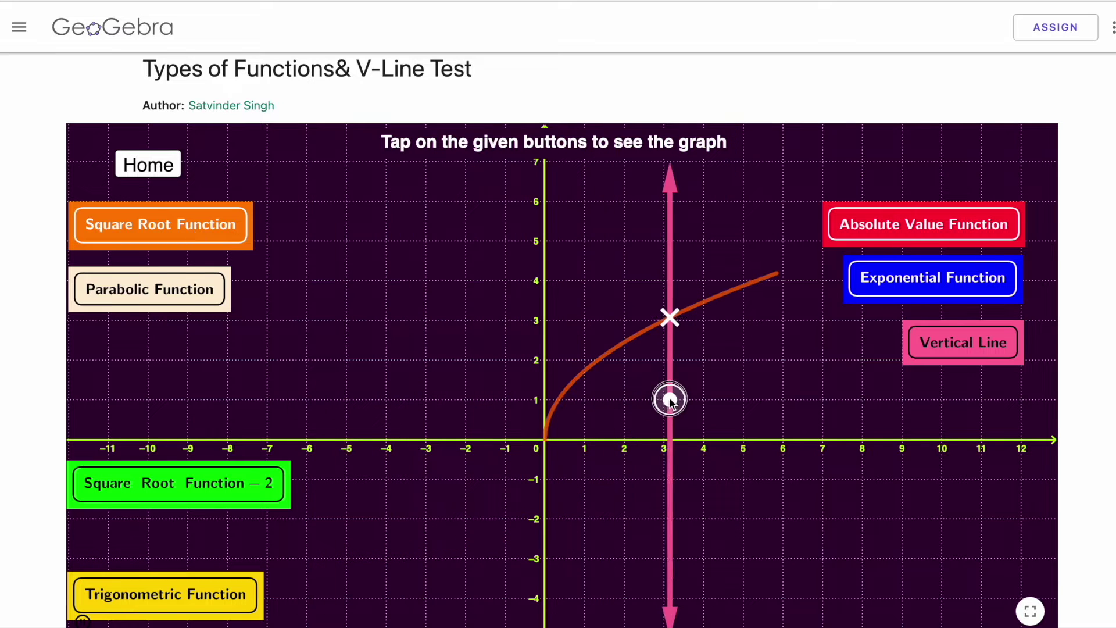
# Step: Show the parabolic function in the V-line test applet and sweep the vertical line across its graph
pyautogui.click(164, 299)
pyautogui.moveTo(307, 401); pyautogui.dragTo(677, 400)
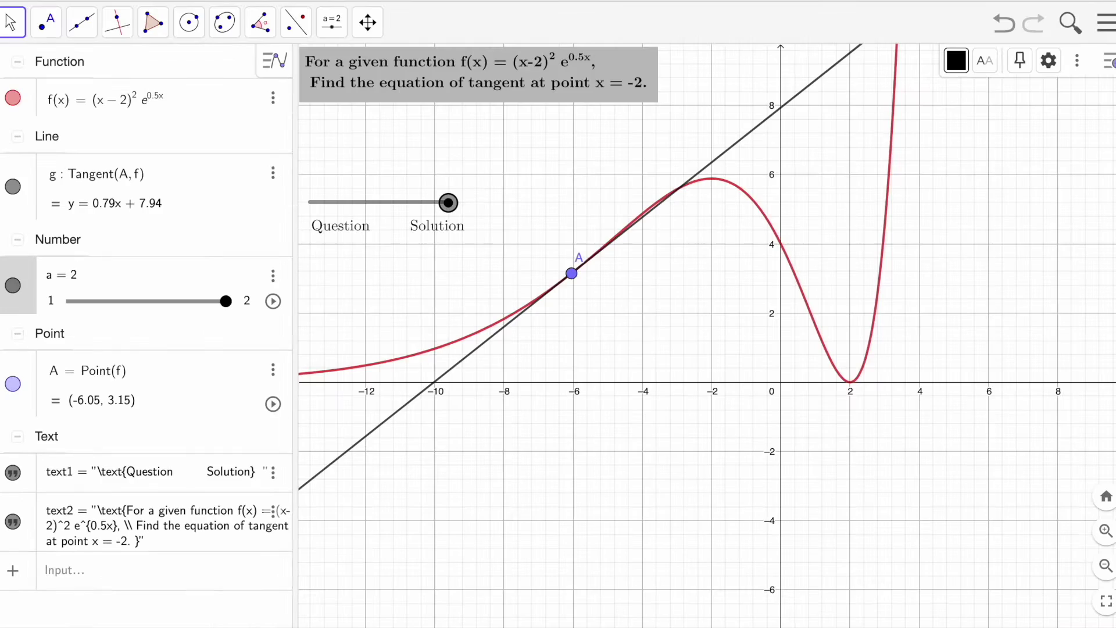
# Step: Switch the sample applet's slider from Solution to Question and back, and move tangent point A along the curve
pyautogui.click(354, 204)
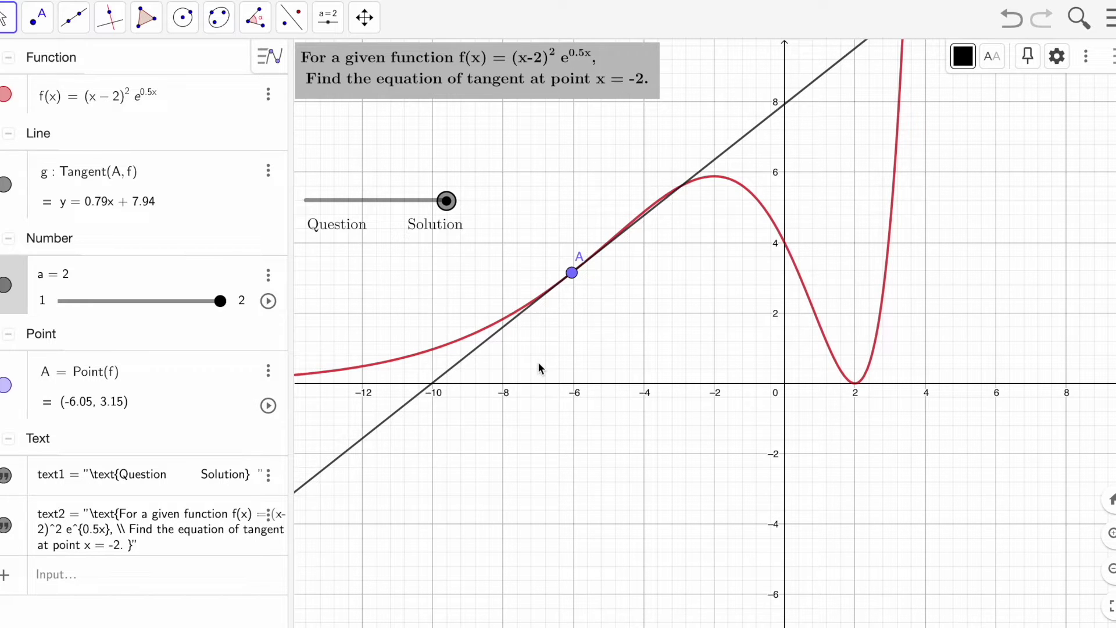
pyautogui.click(447, 200)
pyautogui.moveTo(447, 202); pyautogui.dragTo(334, 206)
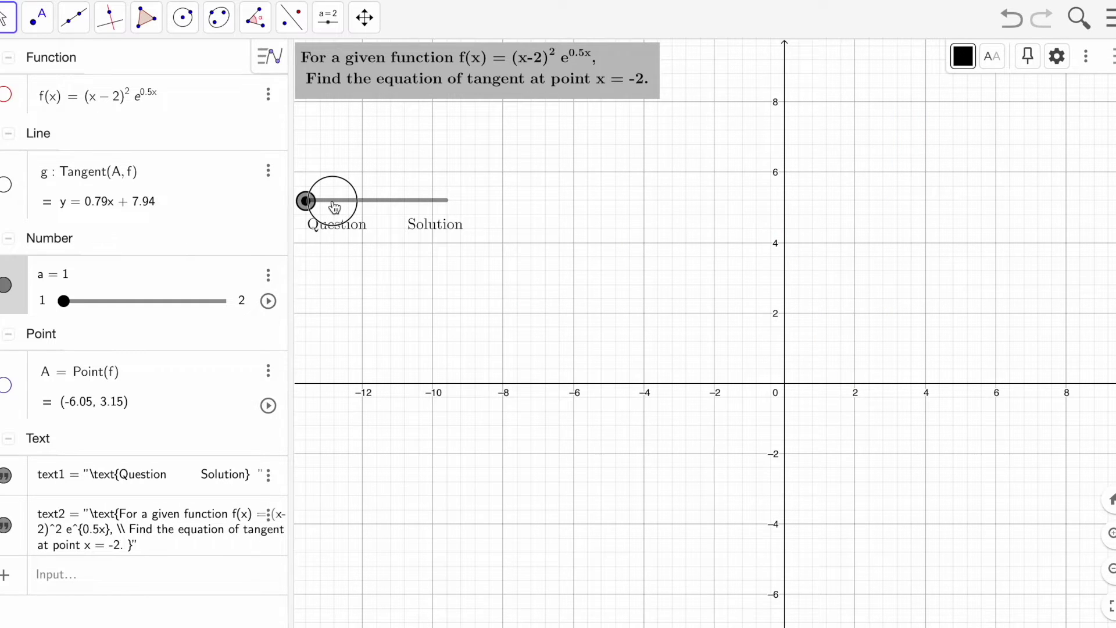
pyautogui.moveTo(334, 206); pyautogui.dragTo(421, 202)
pyautogui.moveTo(575, 282)
pyautogui.mouseDown()
pyautogui.moveTo(651, 207)
pyautogui.moveTo(669, 219)
pyautogui.moveTo(563, 294)
pyautogui.mouseUp()
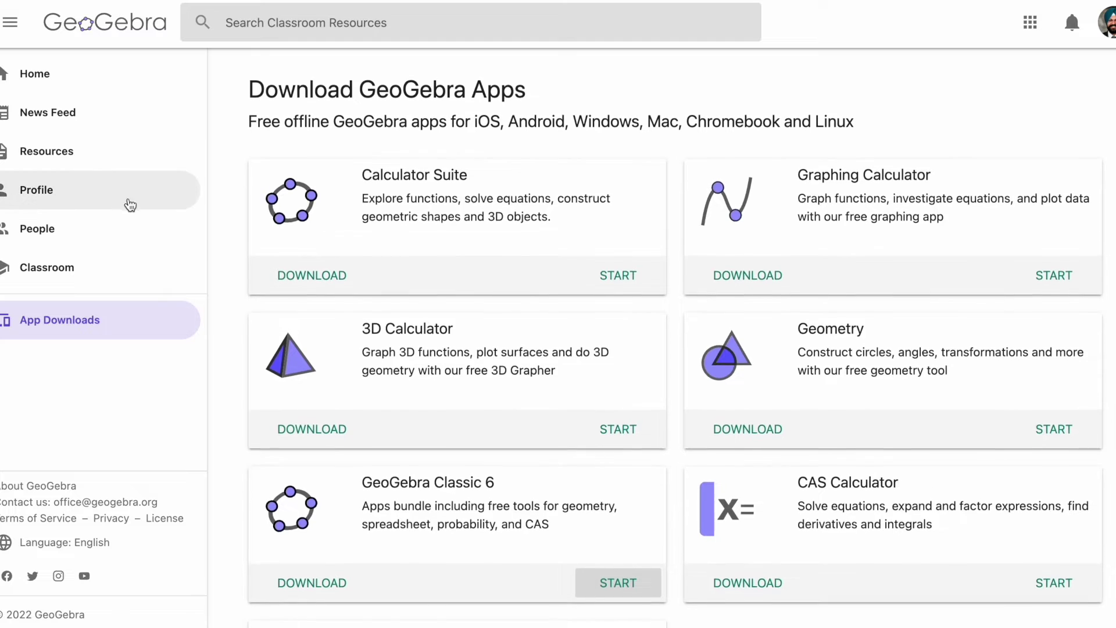
# Step: Visit the profile page, go to App Downloads, and start GeoGebra Classic 6 online
pyautogui.click(90, 197)
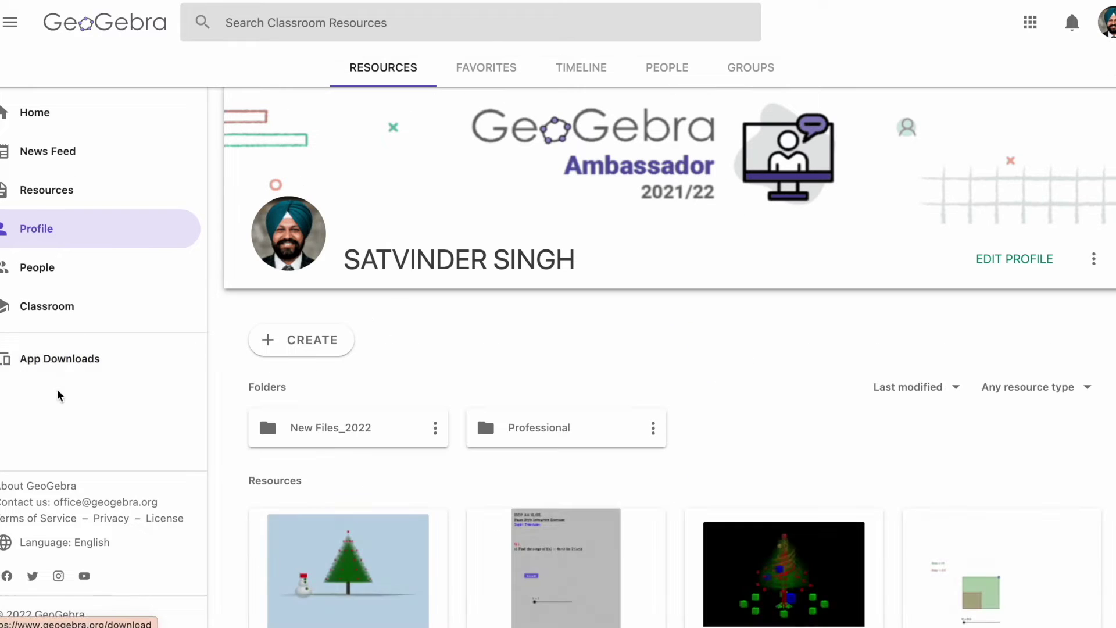
pyautogui.click(64, 362)
pyautogui.scroll(-3, 403, 368)
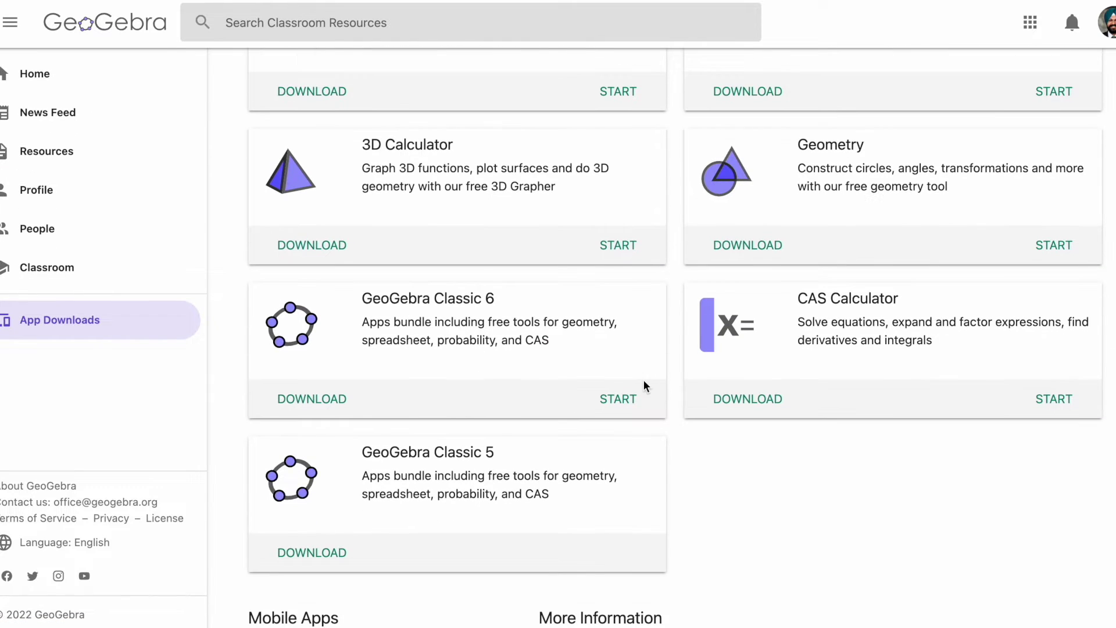
pyautogui.click(622, 401)
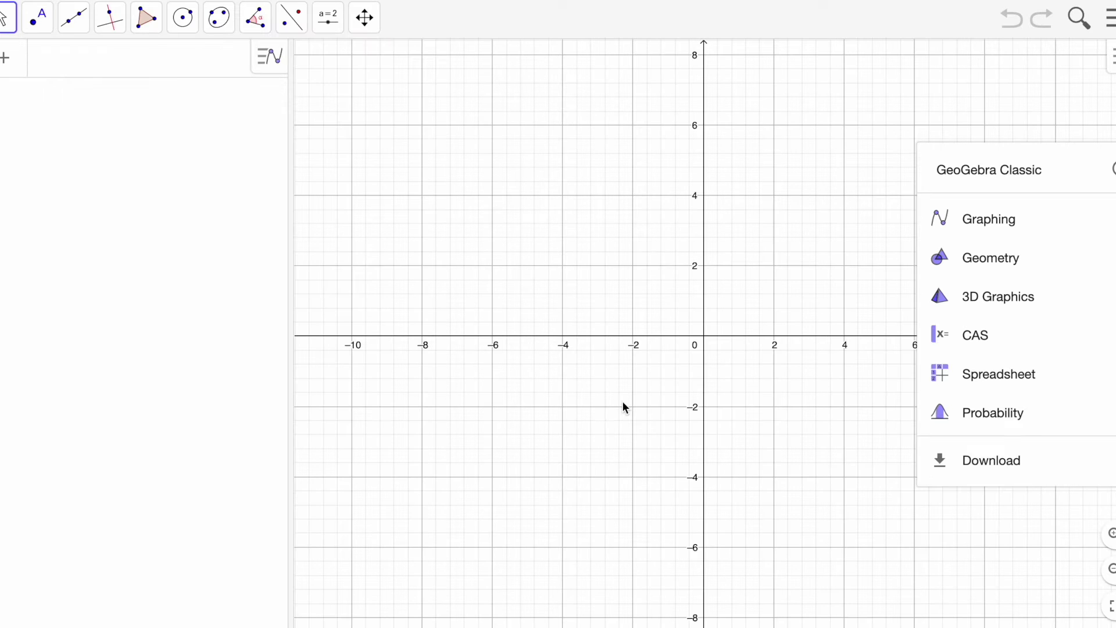
# Step: Plot the functions x^2, sin(x) and e^x in the empty worksheet
pyautogui.moveTo(825, 198); pyautogui.dragTo(905, 250)
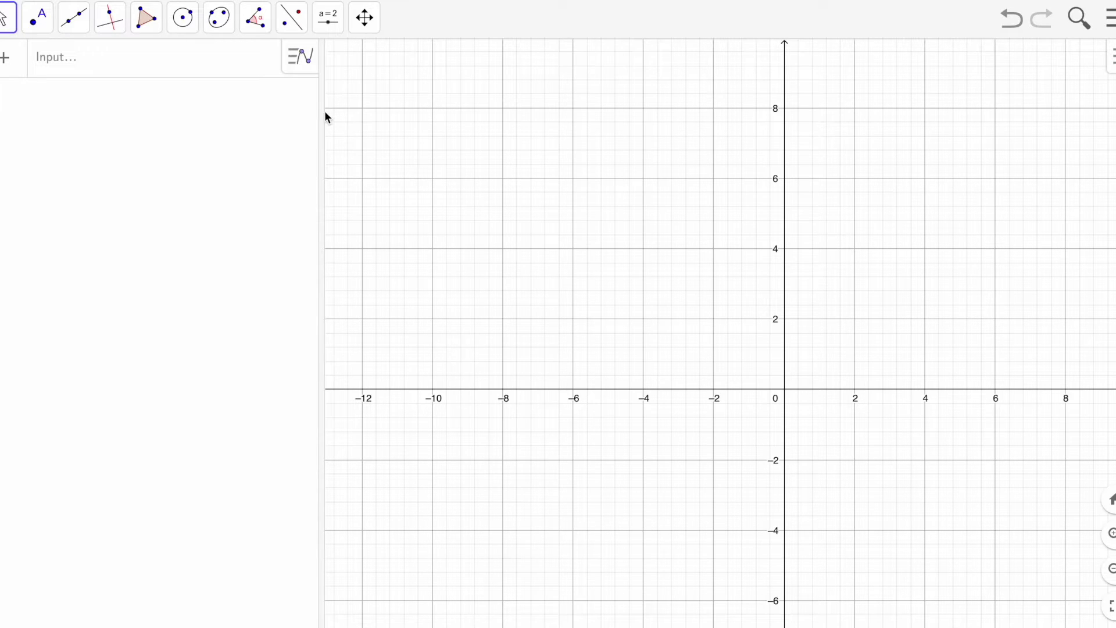
pyautogui.moveTo(321, 113); pyautogui.dragTo(264, 117)
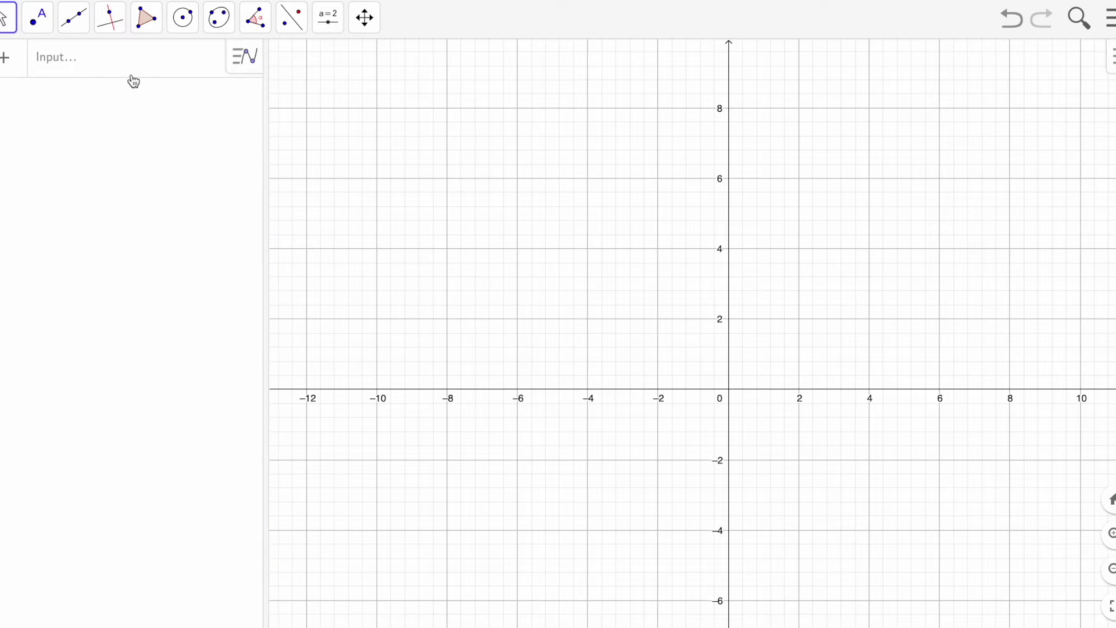
pyautogui.click(89, 70)
pyautogui.write('x^2')
pyautogui.press('Return')
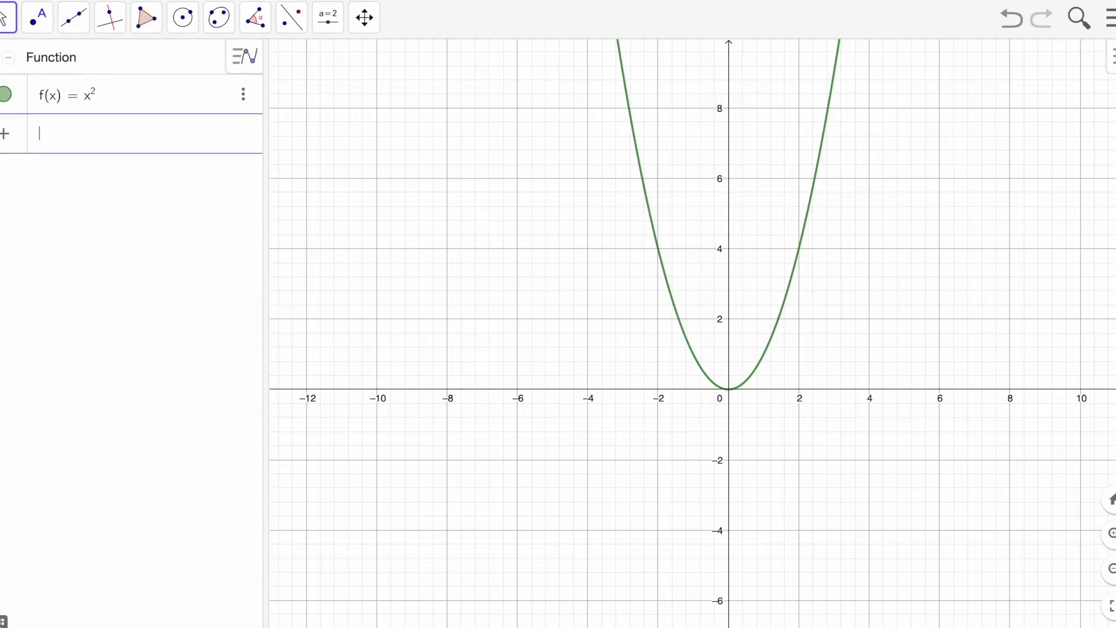
pyautogui.write('sin(x)')
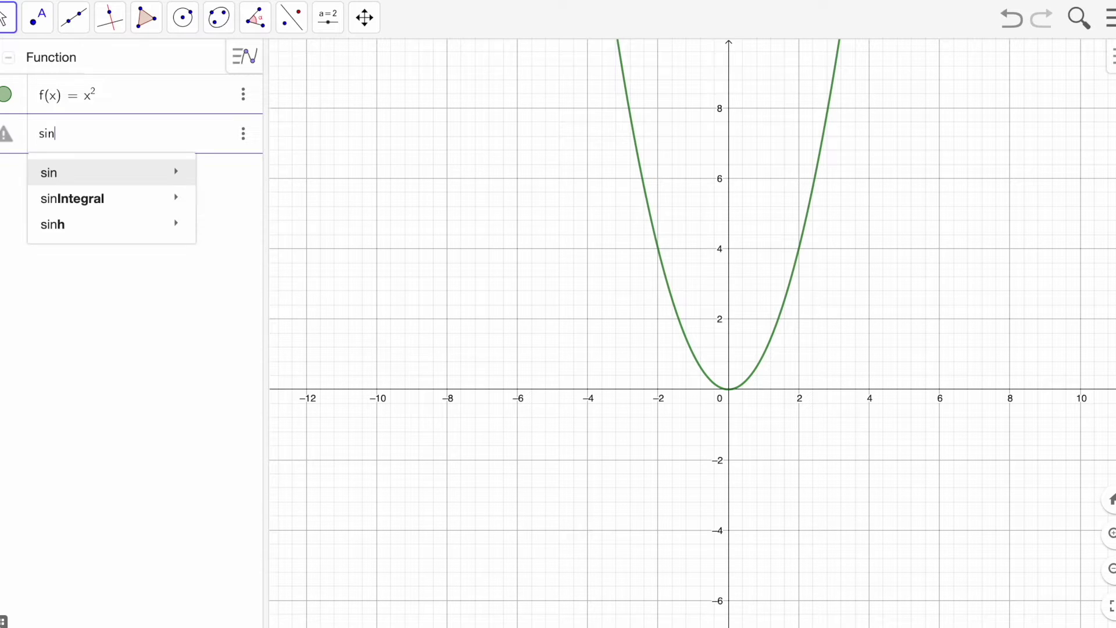
pyautogui.press('Return')
pyautogui.write('e^x')
pyautogui.press('Return')
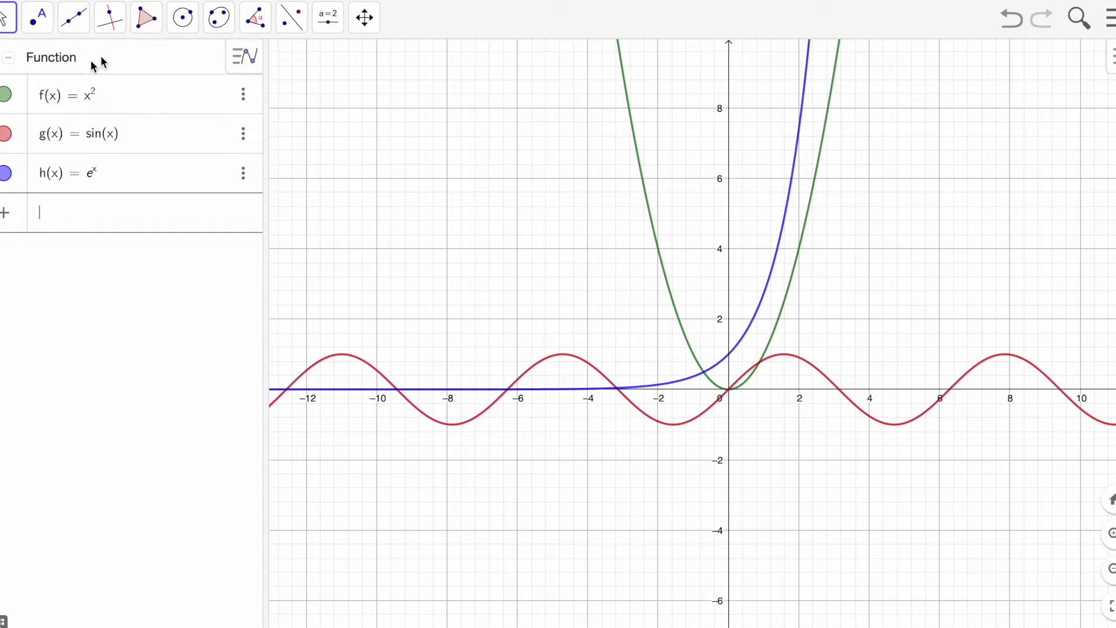
# Step: Place a new number slider in the graph's upper-left area and name it Question
pyautogui.click(329, 19)
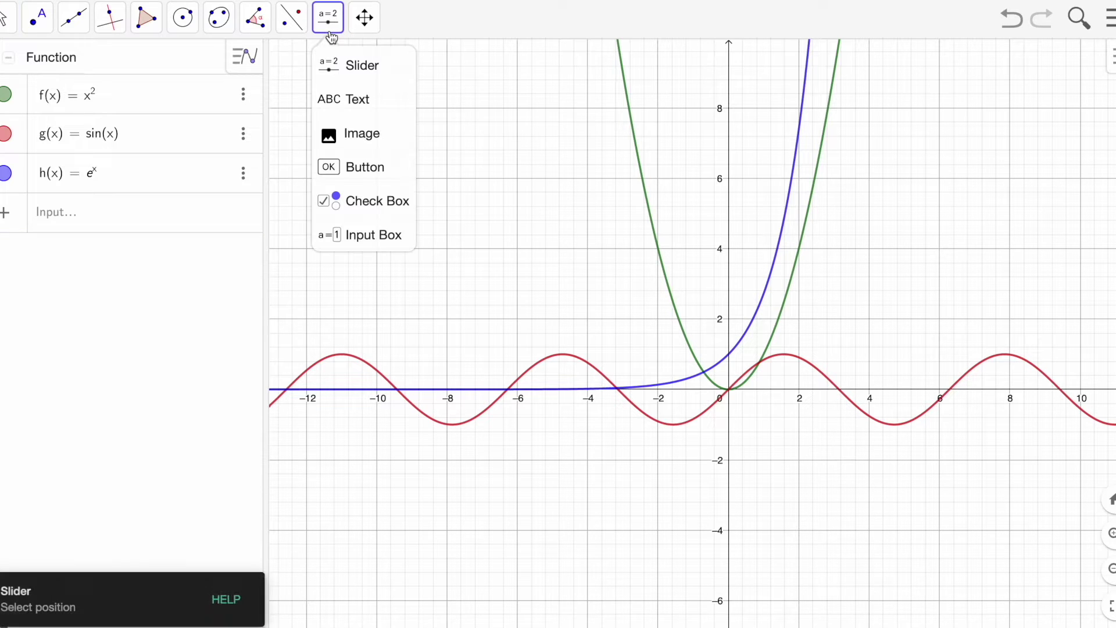
pyautogui.click(337, 72)
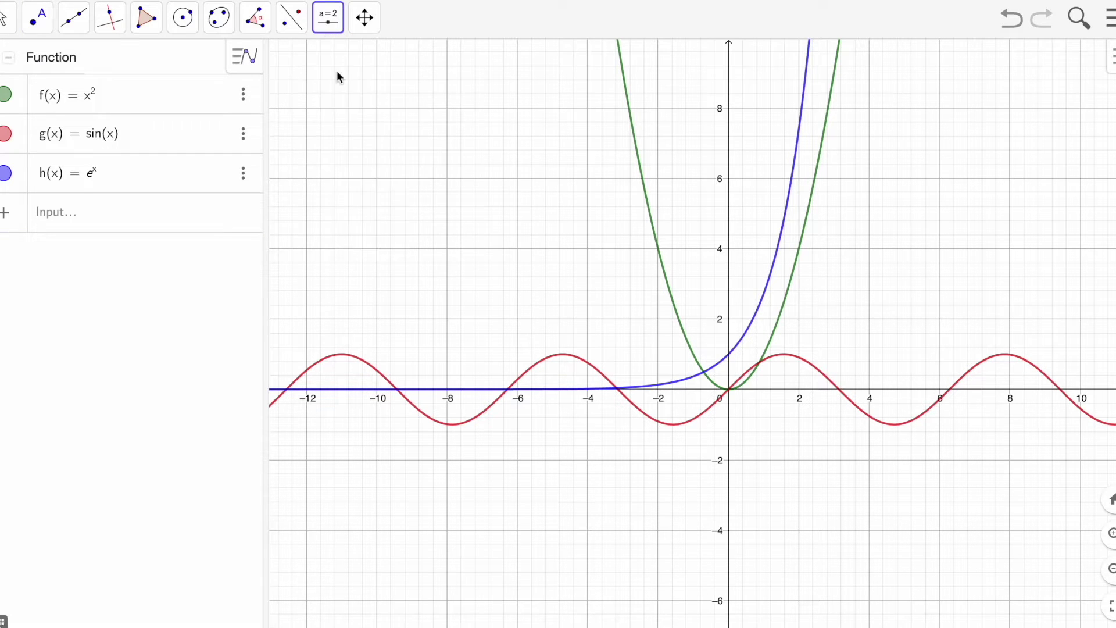
pyautogui.click(306, 128)
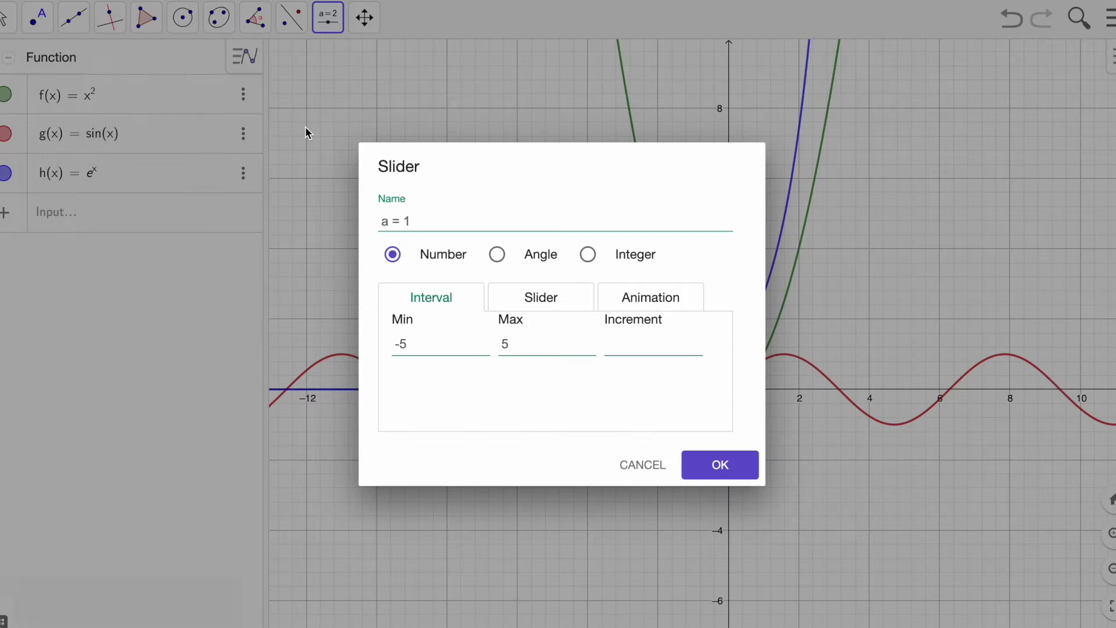
pyautogui.click(386, 227)
pyautogui.press('BackSpace')
pyautogui.write('Question')
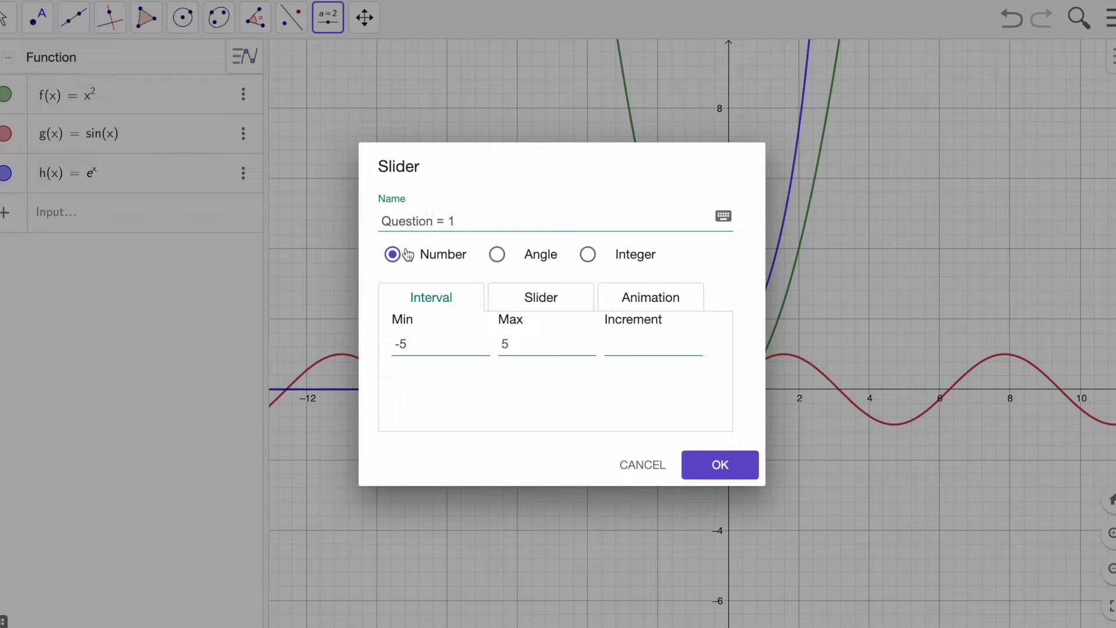
# Step: Set the Question slider's minimum to 1 and its increment to 1, and create the slider
pyautogui.click(419, 352)
pyautogui.press('BackSpace')
pyautogui.press('BackSpace')
pyautogui.write('1')
pyautogui.click(536, 348)
pyautogui.click(651, 352)
pyautogui.write('1')
pyautogui.click(720, 468)
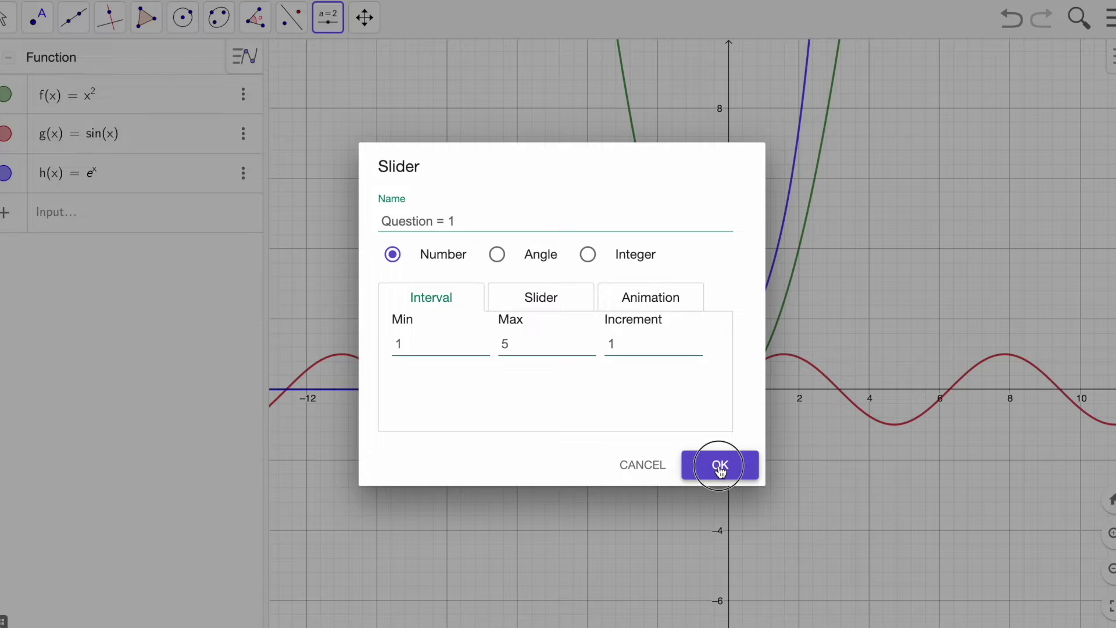
pyautogui.click(154, 319)
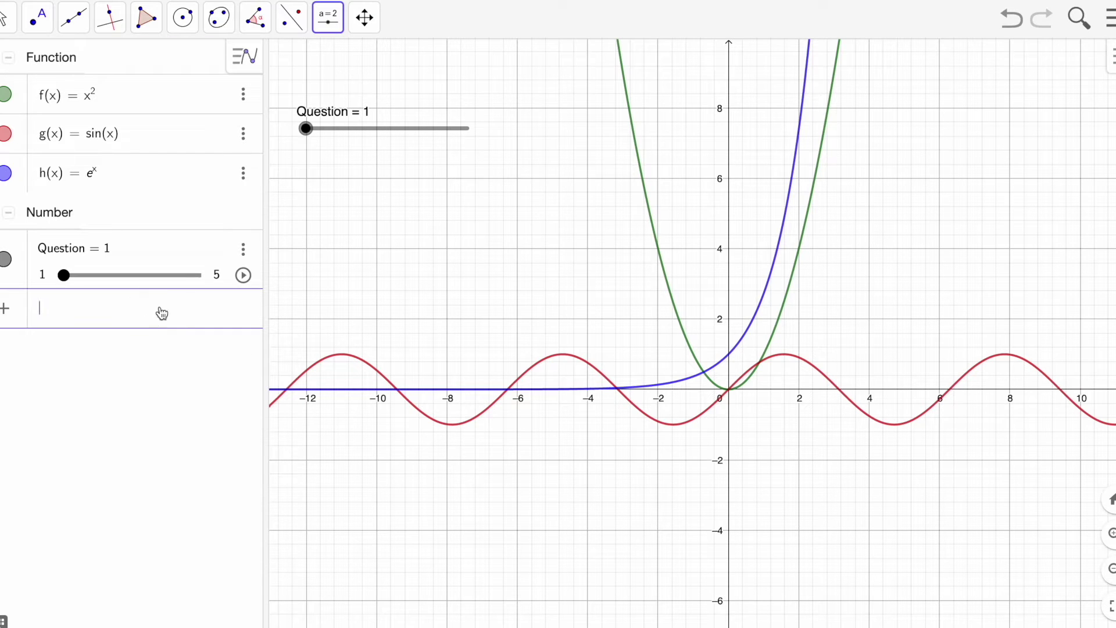
pyautogui.moveTo(306, 128)
pyautogui.mouseDown()
pyautogui.moveTo(463, 138)
pyautogui.moveTo(311, 138)
pyautogui.moveTo(496, 144)
pyautogui.moveTo(319, 145)
pyautogui.mouseUp()
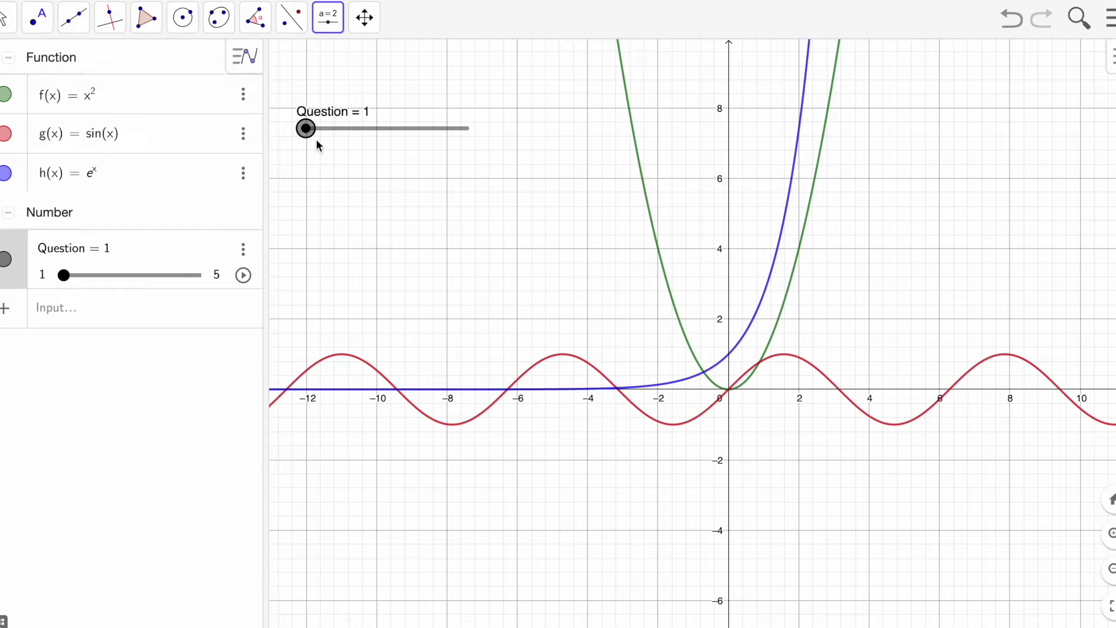
pyautogui.click(25, 104)
pyautogui.click(618, 462)
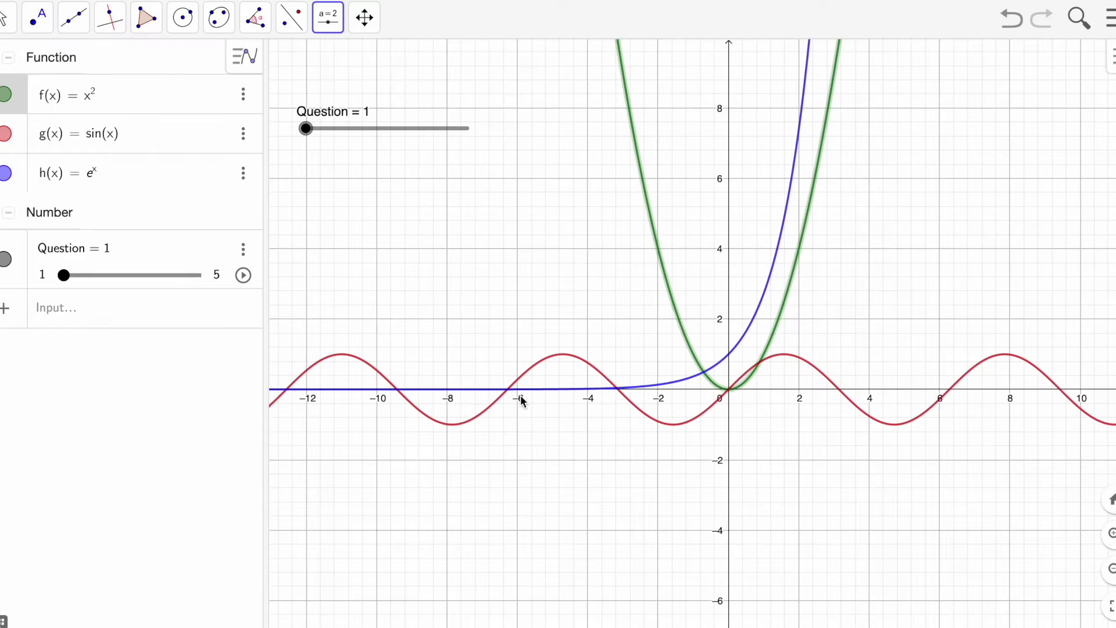
# Step: Switch to the Move tool and bring up the advanced settings of the function f(x) = x^2
pyautogui.click(6, 19)
pyautogui.click(35, 65)
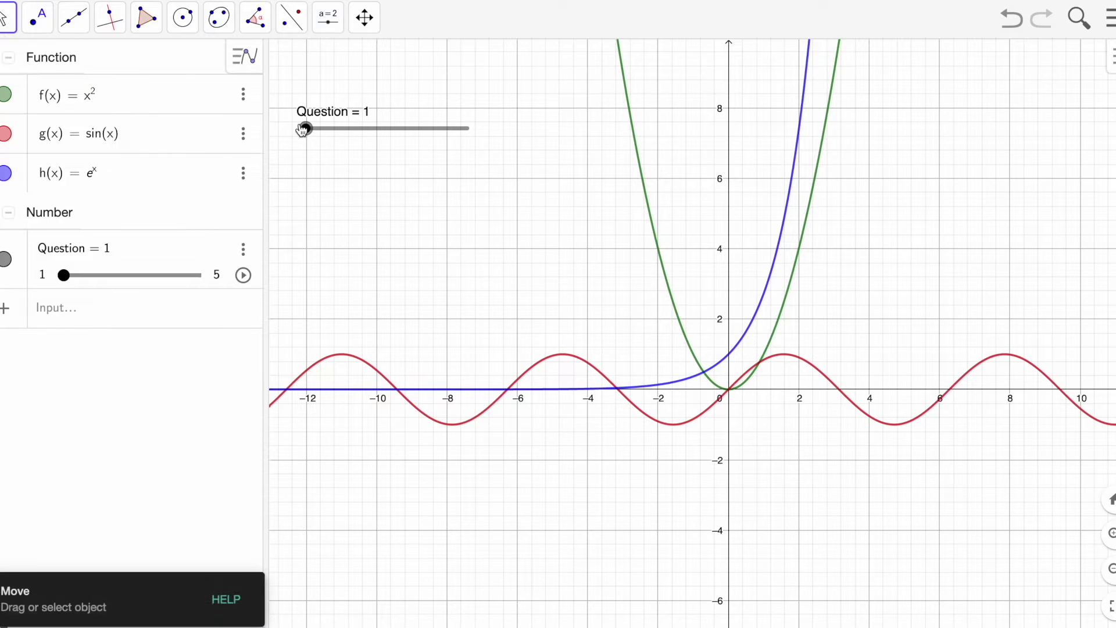
pyautogui.click(22, 103)
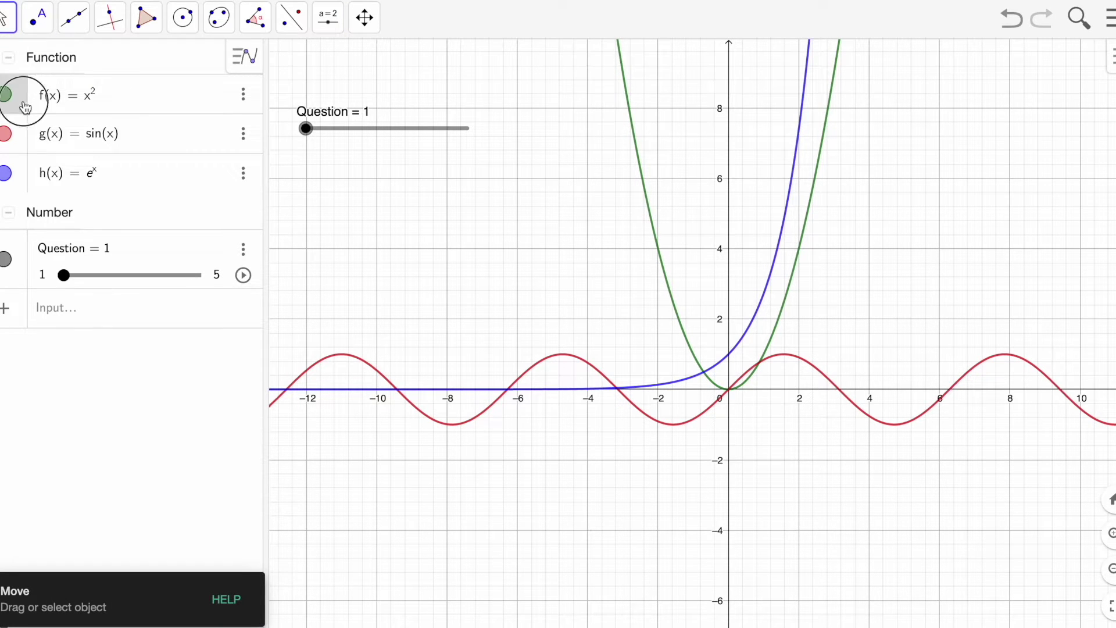
pyautogui.click(243, 94)
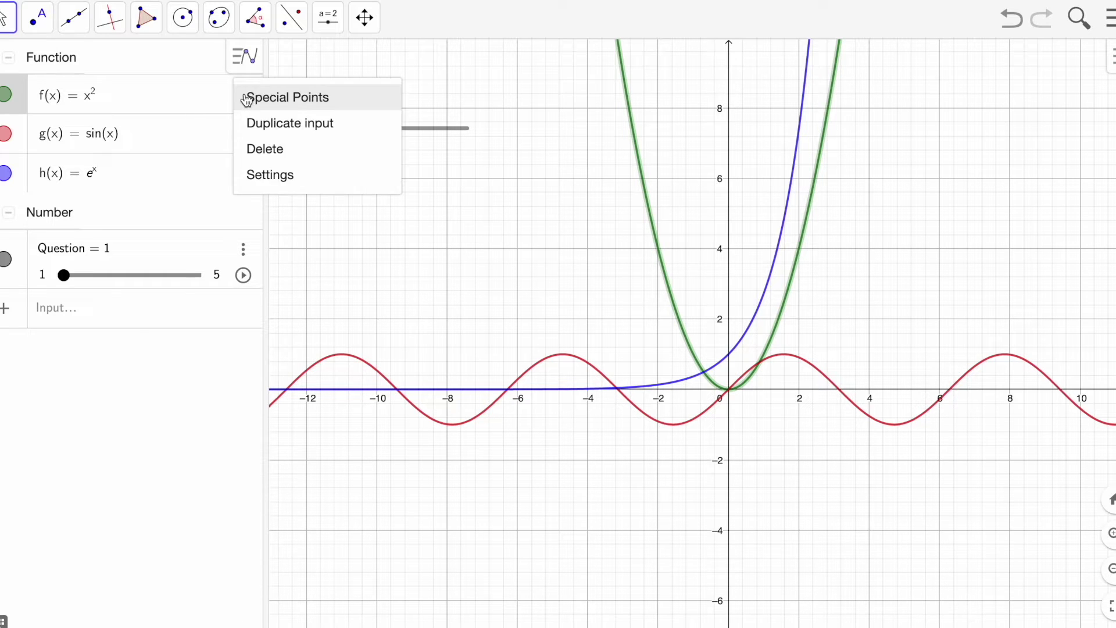
pyautogui.click(285, 176)
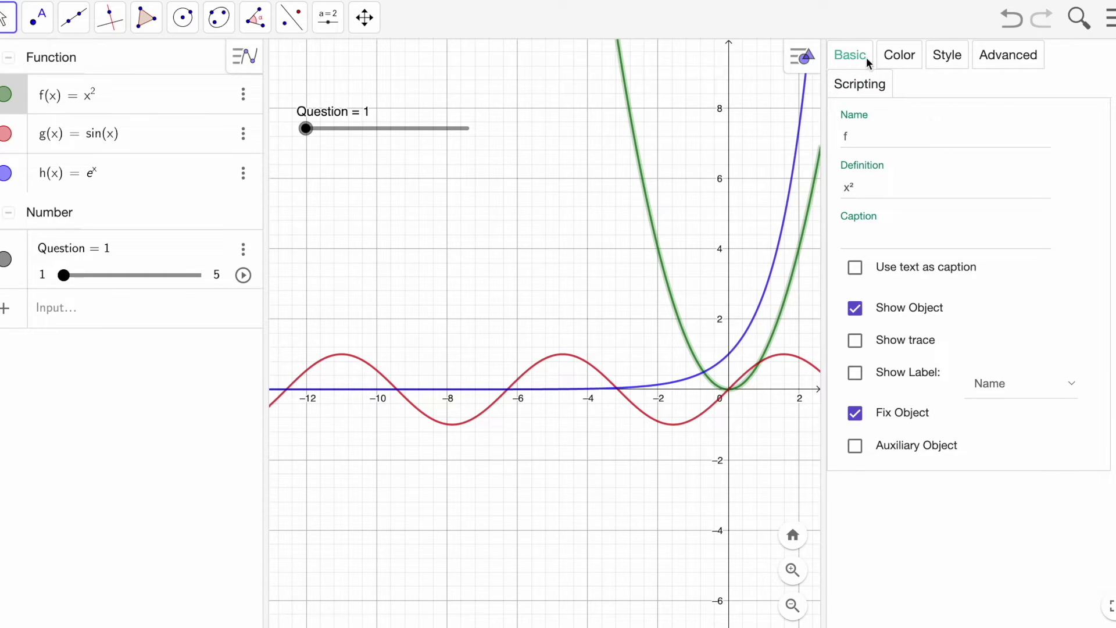
pyautogui.click(898, 56)
pyautogui.click(946, 56)
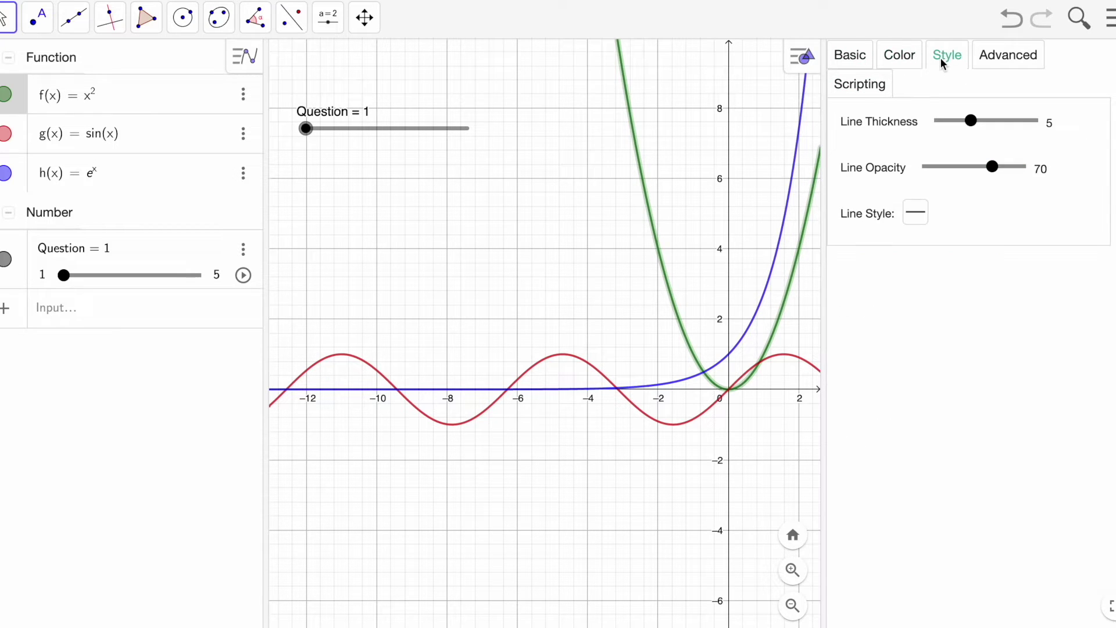
pyautogui.click(999, 61)
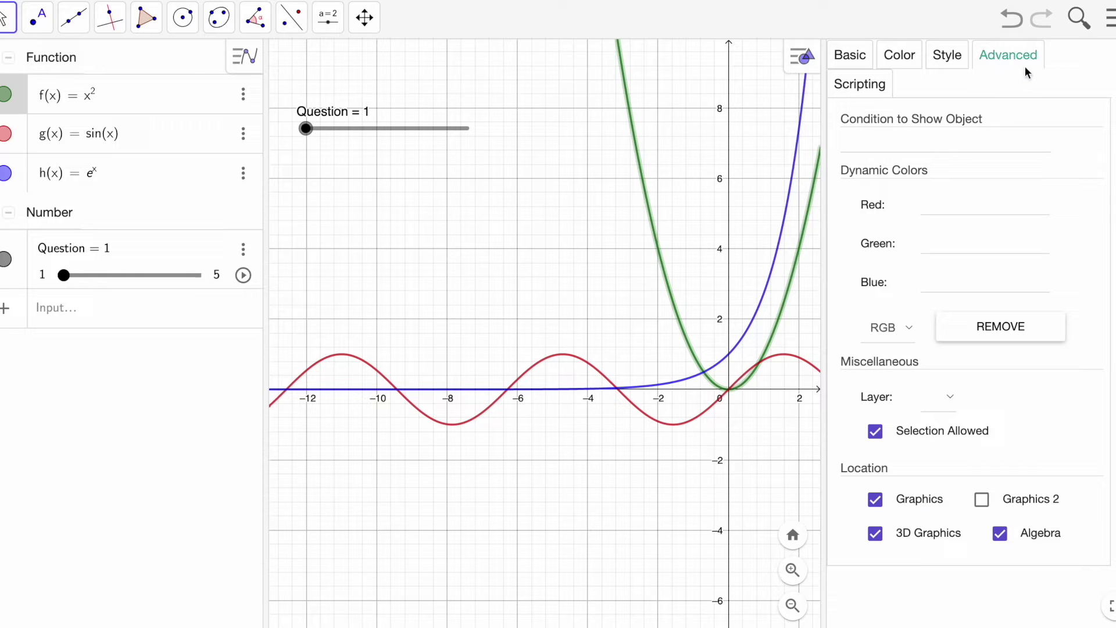
# Step: Enlarge the browser page to 110% and activate the condition to show object for f(x) = x^2
pyautogui.click(1112, 3)
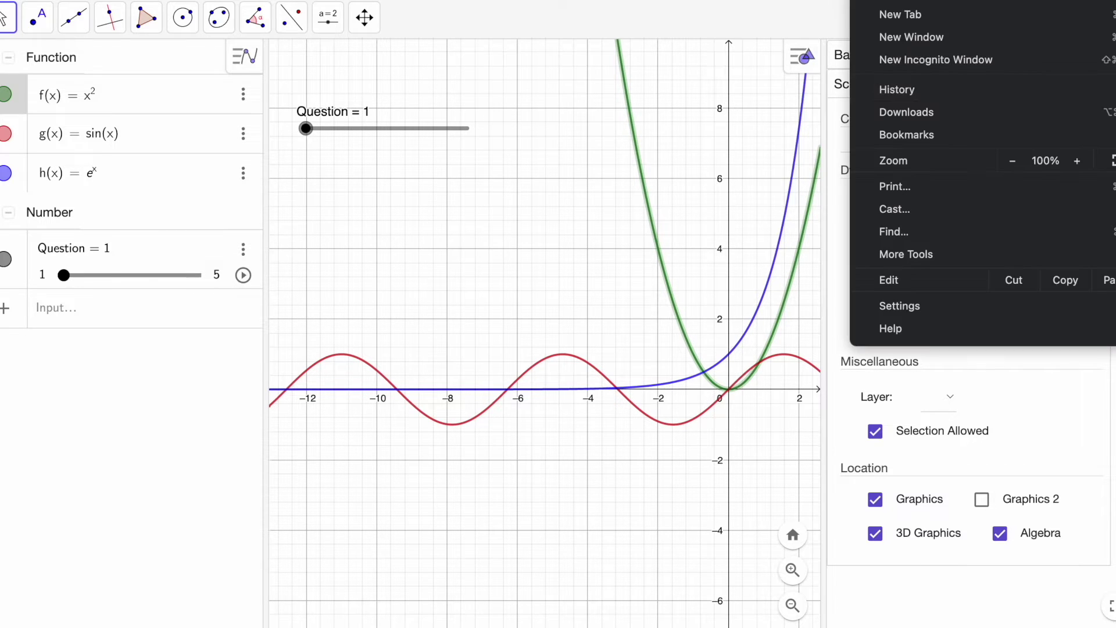
pyautogui.click(1077, 161)
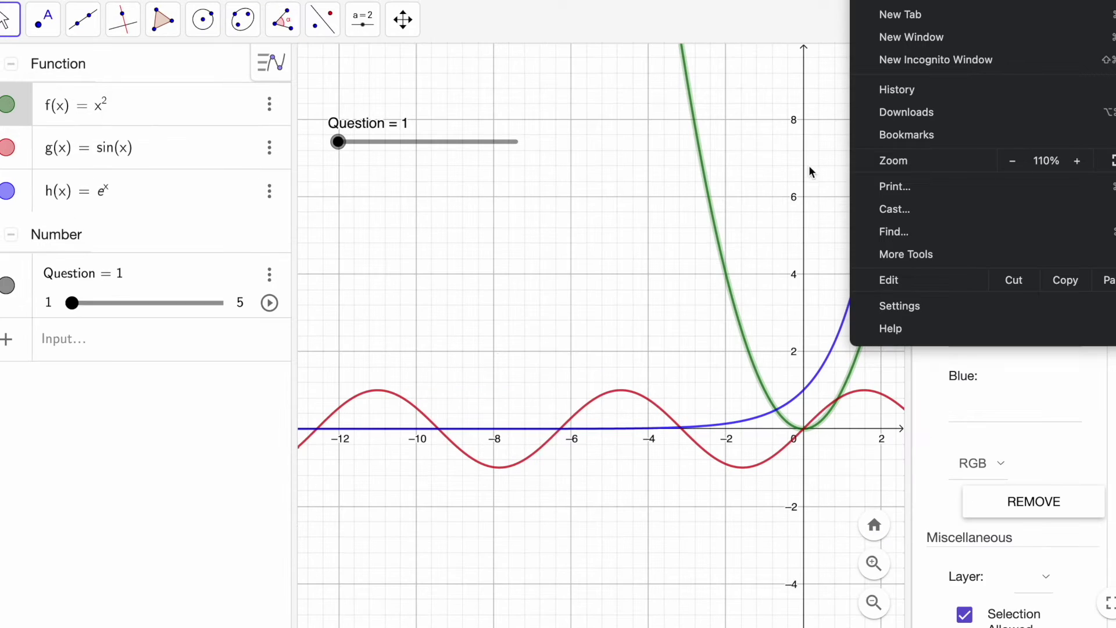
pyautogui.click(808, 167)
pyautogui.click(947, 160)
pyautogui.click(947, 159)
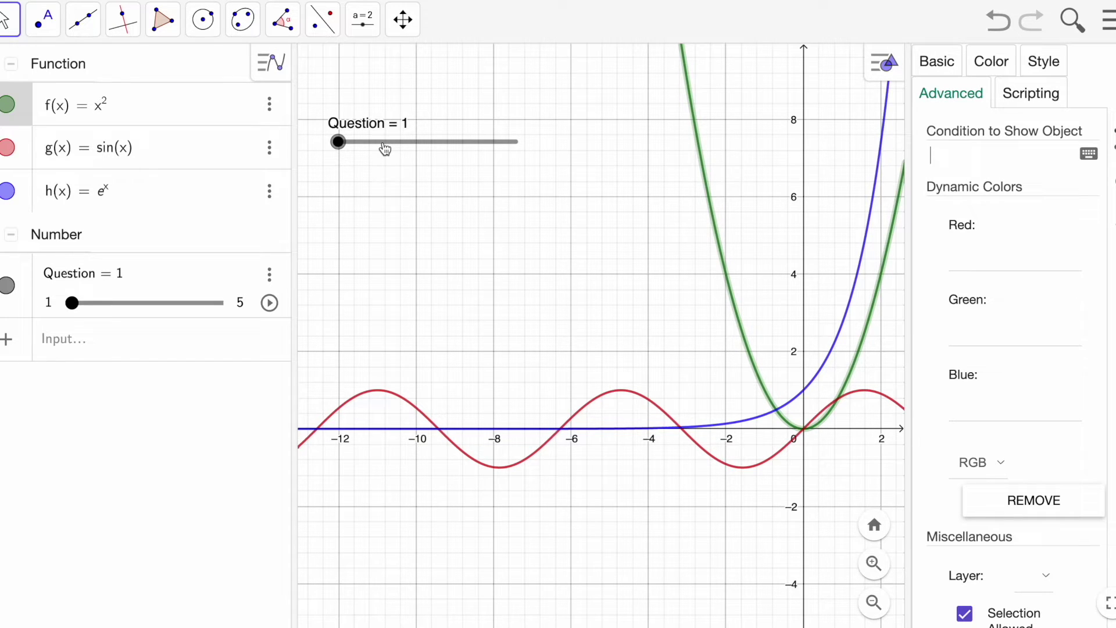
# Step: Check the slider's exact name in its basic settings
pyautogui.click(26, 279)
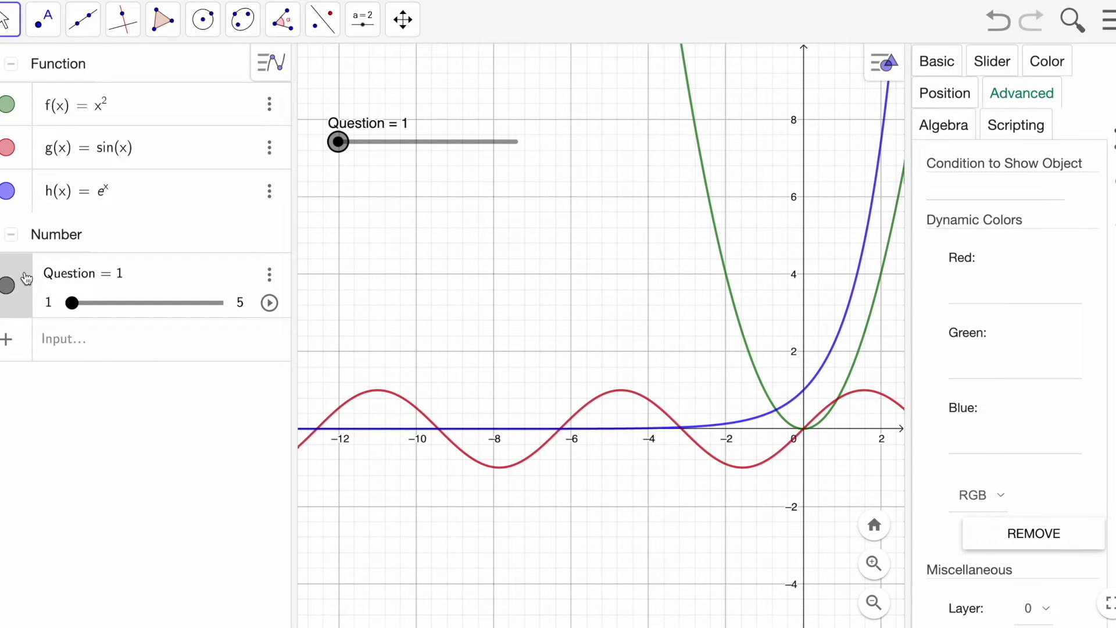
pyautogui.click(939, 64)
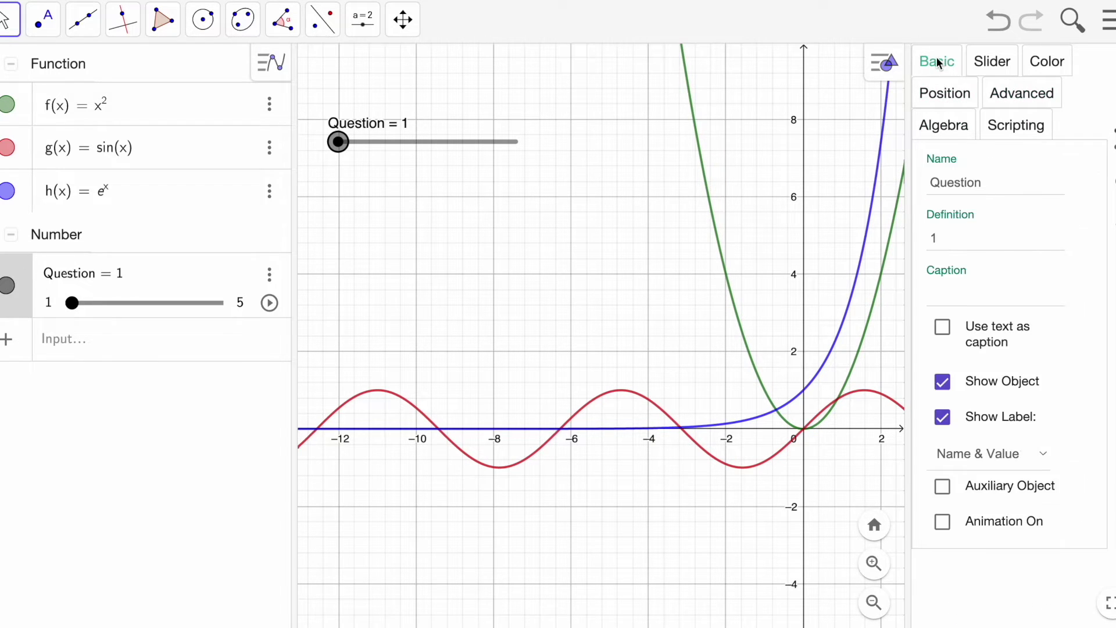
pyautogui.moveTo(929, 184); pyautogui.dragTo(980, 183)
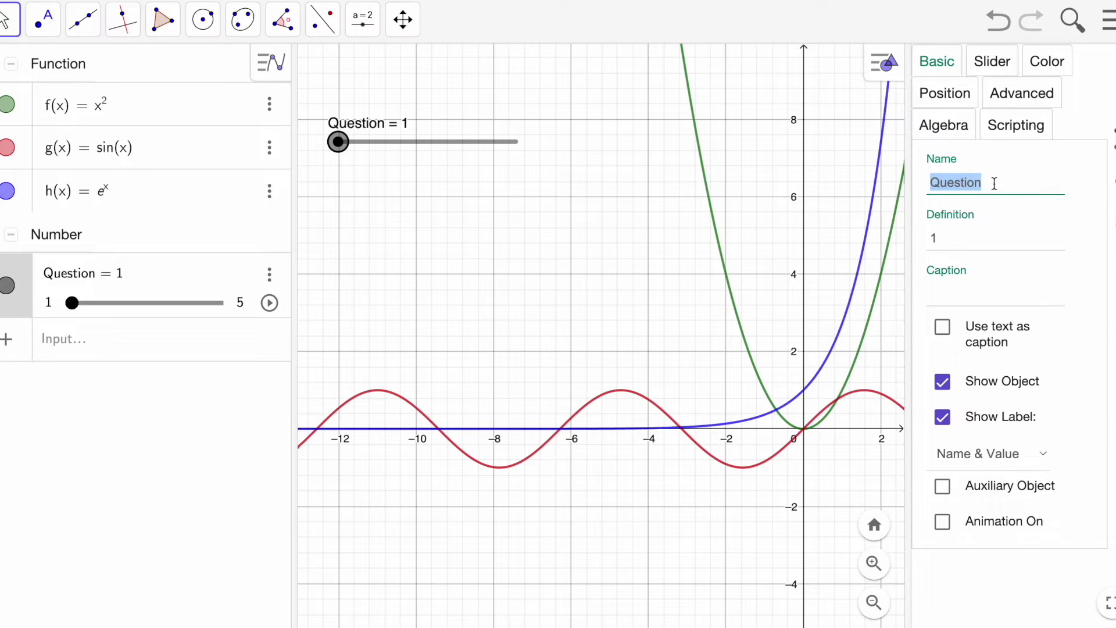
# Step: Set the condition to show object of f(x) = x^2 to Question==1, apply it, and review the entry
pyautogui.click(27, 105)
pyautogui.click(950, 99)
pyautogui.click(943, 161)
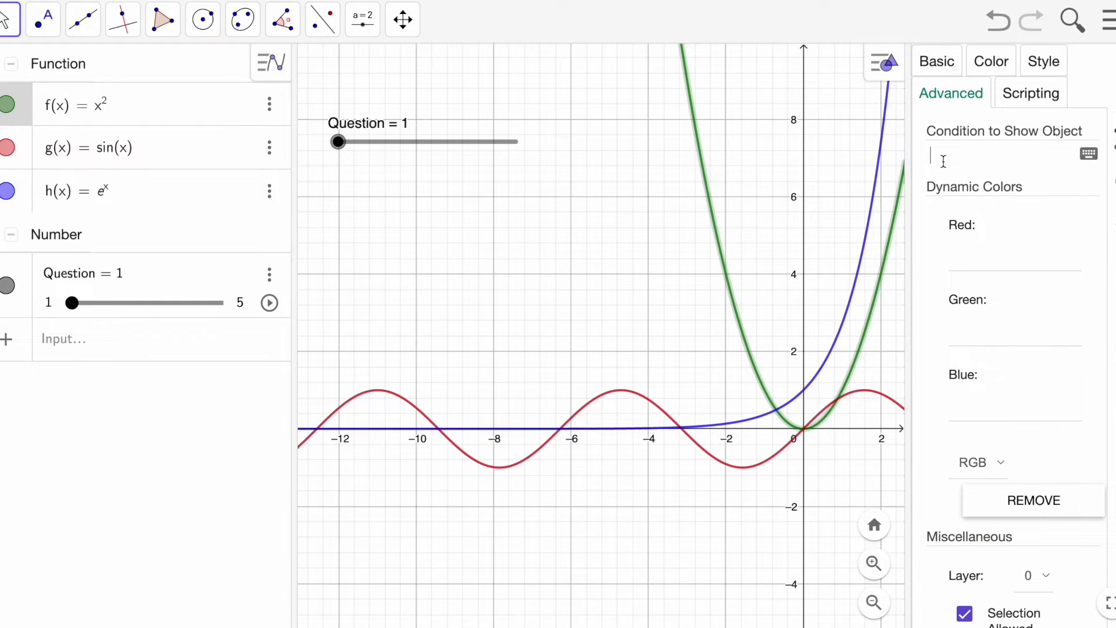
pyautogui.write('Question')
pyautogui.write('==1')
pyautogui.click(1041, 99)
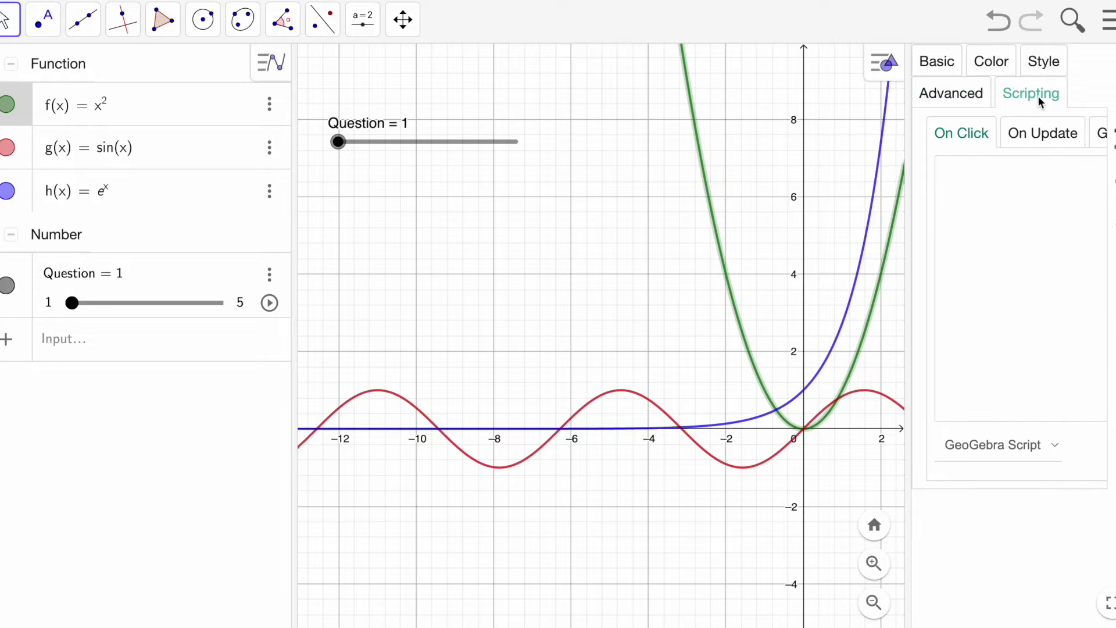
pyautogui.click(956, 96)
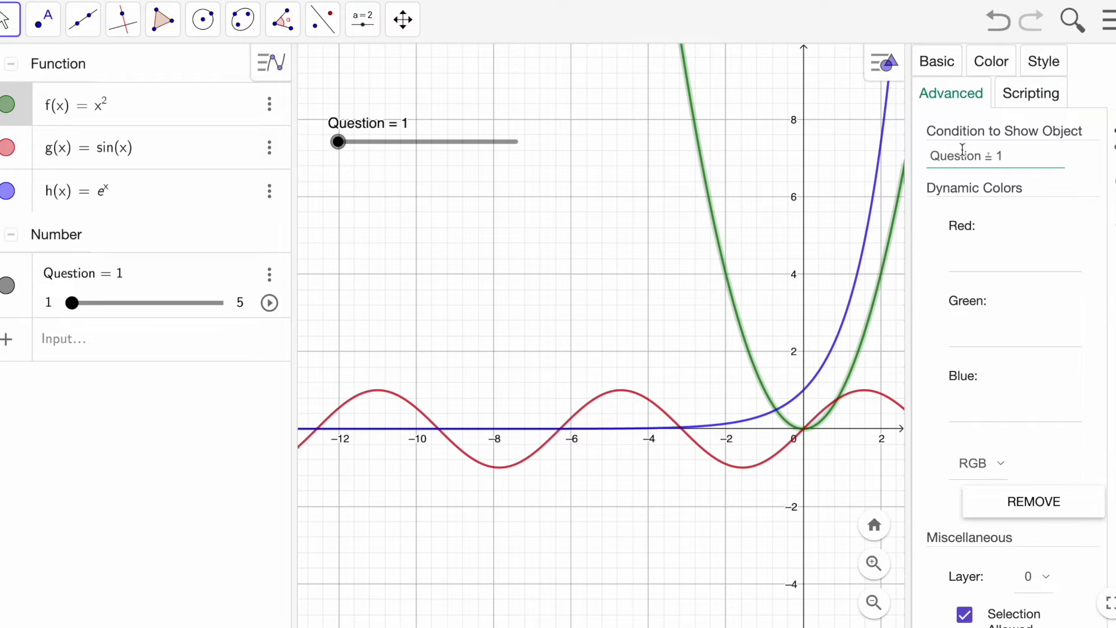
# Step: Set the condition to show object of the function g(x) = sin(x) to Question==2
pyautogui.click(990, 167)
pyautogui.click(549, 127)
pyautogui.click(27, 154)
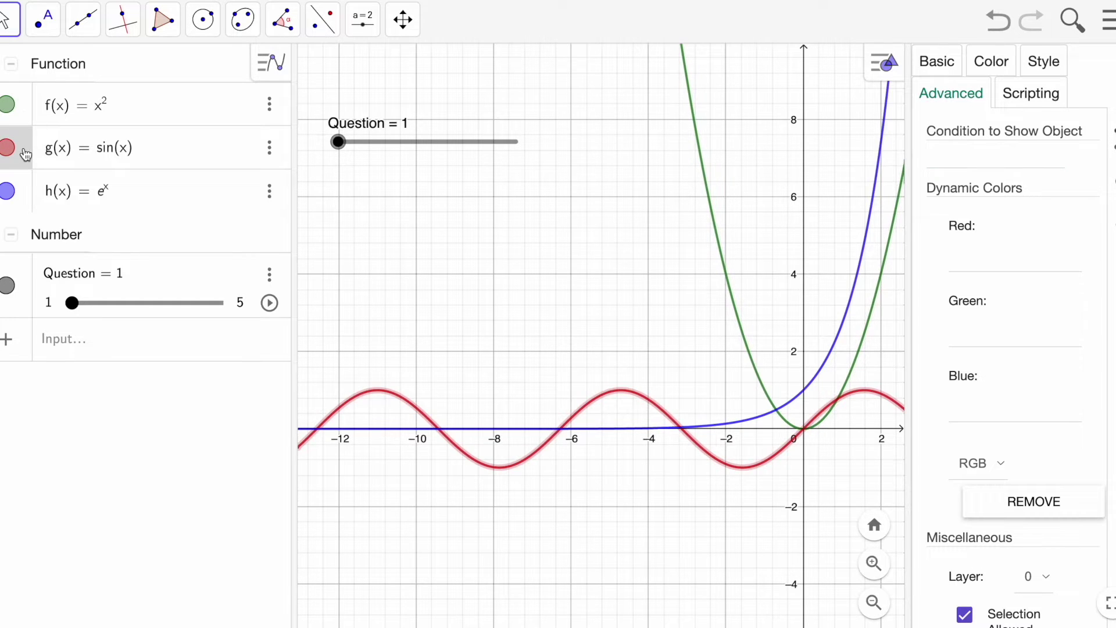
pyautogui.click(939, 162)
pyautogui.write('Question')
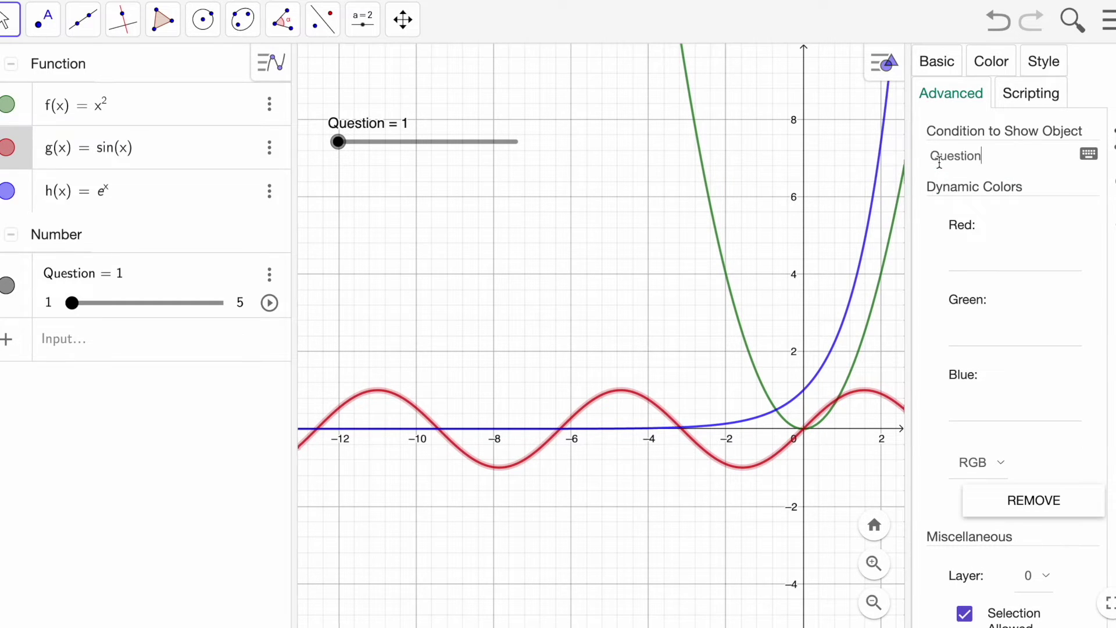
pyautogui.write('==')
pyautogui.press('Return')
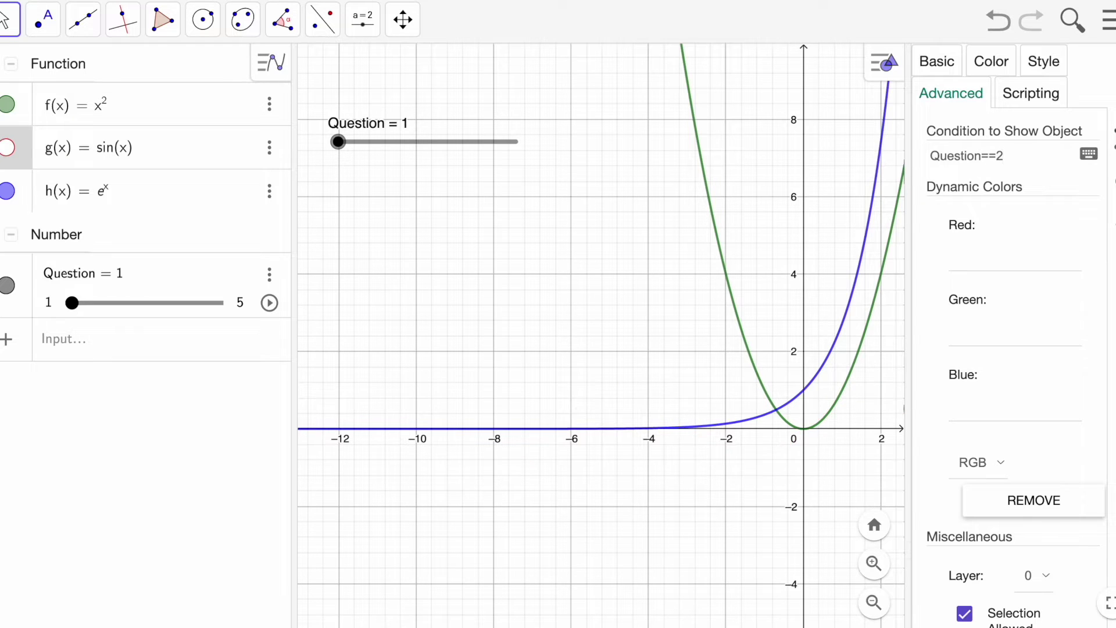
# Step: Set the condition to show object of the function h(x) = e^x to Question==3
pyautogui.click(42, 197)
pyautogui.click(962, 153)
pyautogui.write('Question')
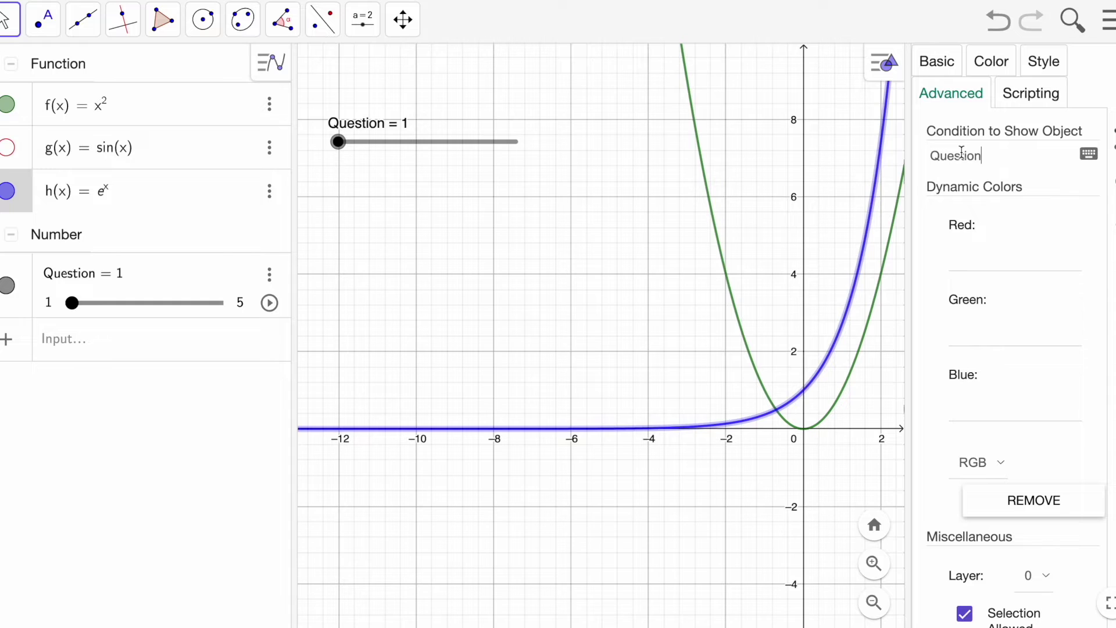
pyautogui.write('==3')
pyautogui.press('Return')
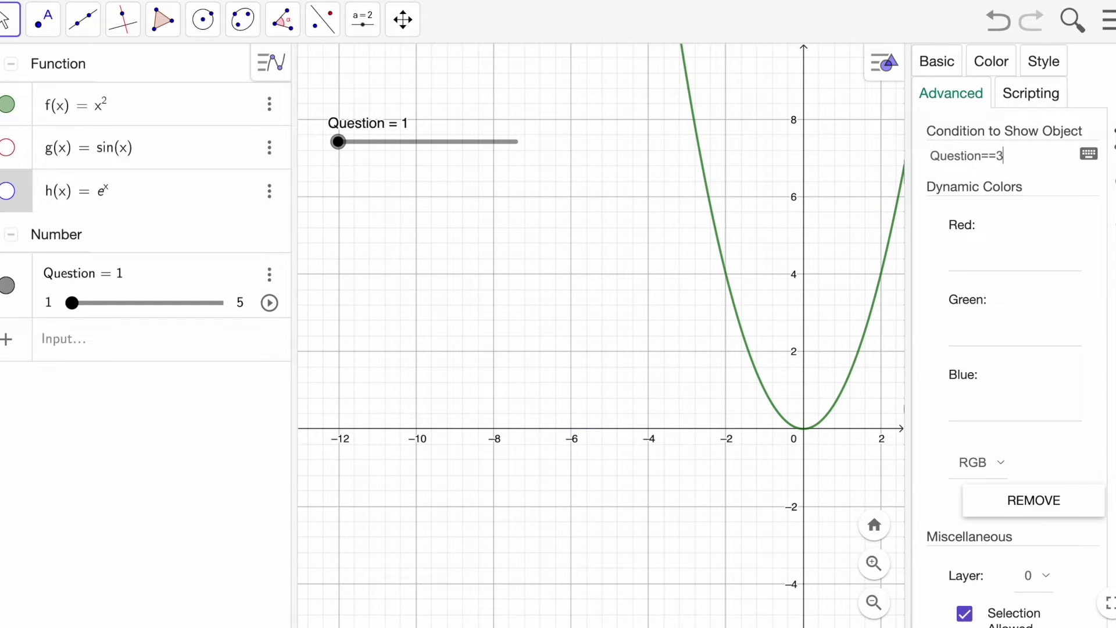
# Step: Close the object settings and test the functions' visibility by moving the Question slider to 3
pyautogui.click(748, 204)
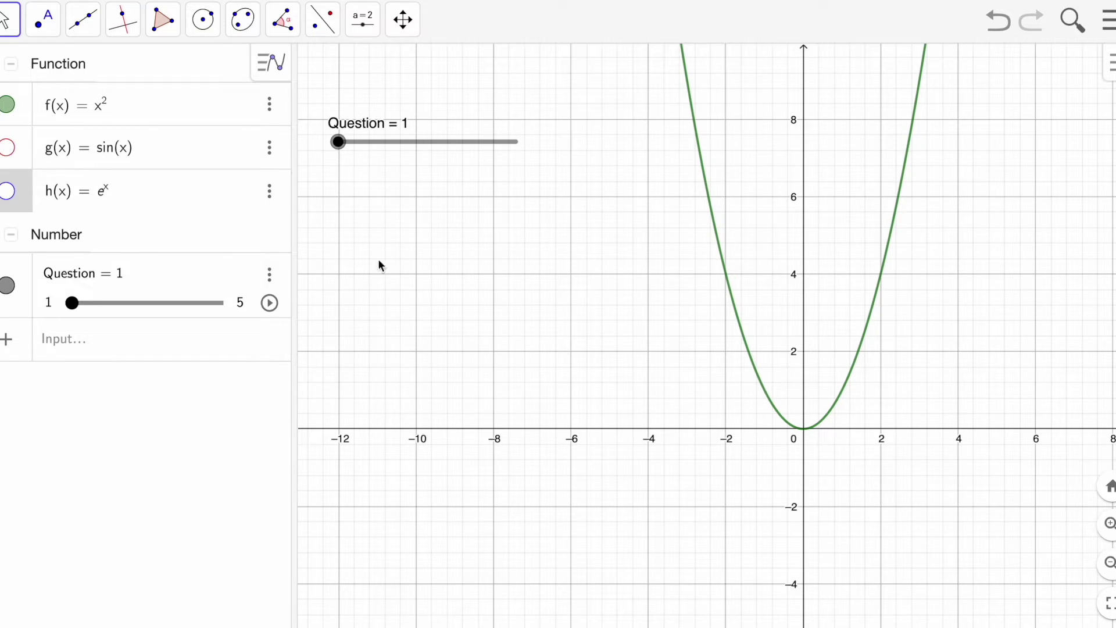
pyautogui.moveTo(339, 146); pyautogui.dragTo(428, 147)
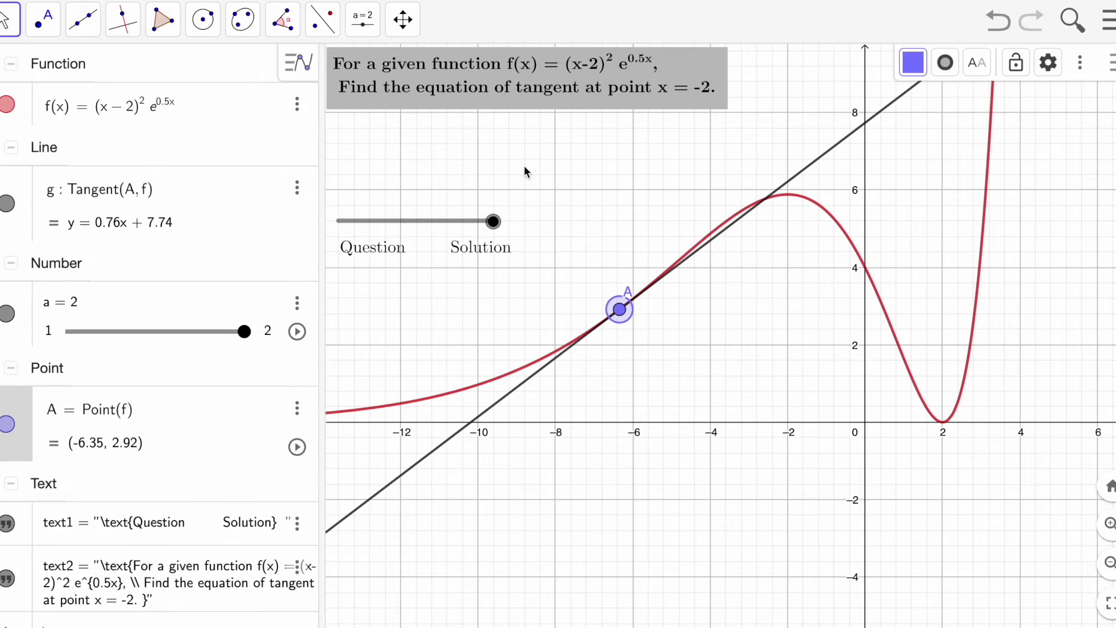
# Step: Examine the finished tangent worksheet by moving its slider to Question and back to Solution
pyautogui.moveTo(491, 225); pyautogui.dragTo(386, 226)
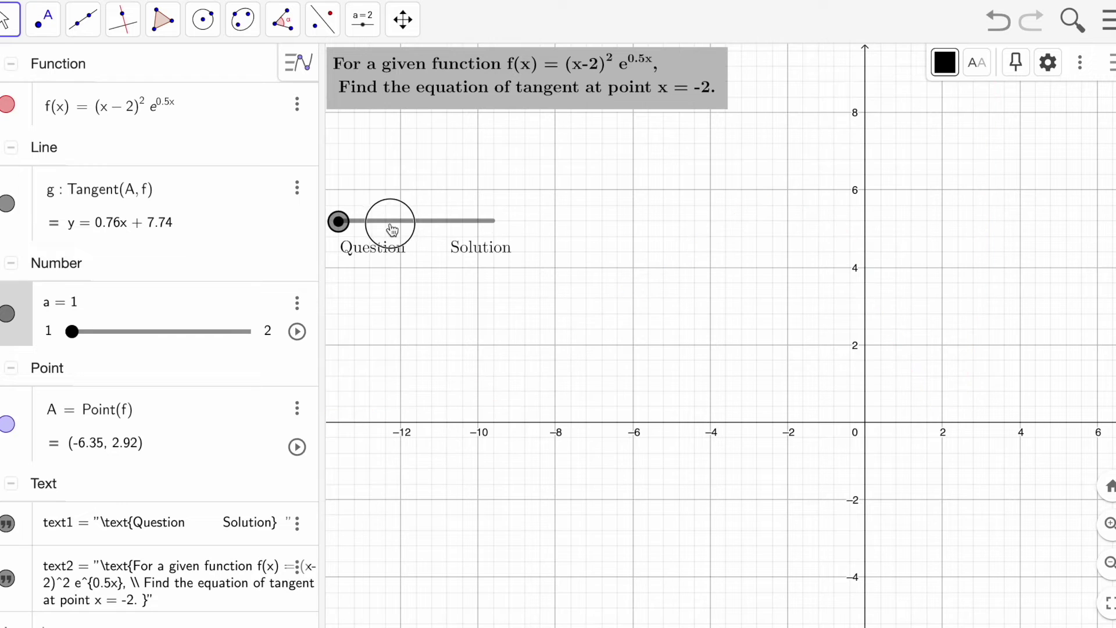
pyautogui.click(430, 81)
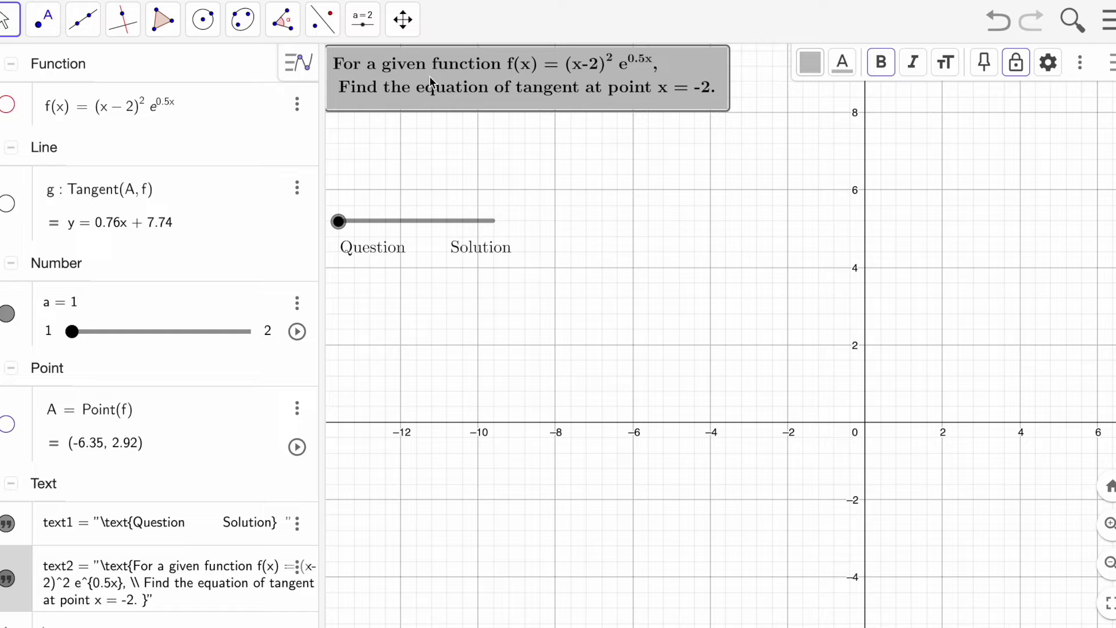
pyautogui.click(339, 223)
pyautogui.moveTo(339, 224); pyautogui.dragTo(488, 228)
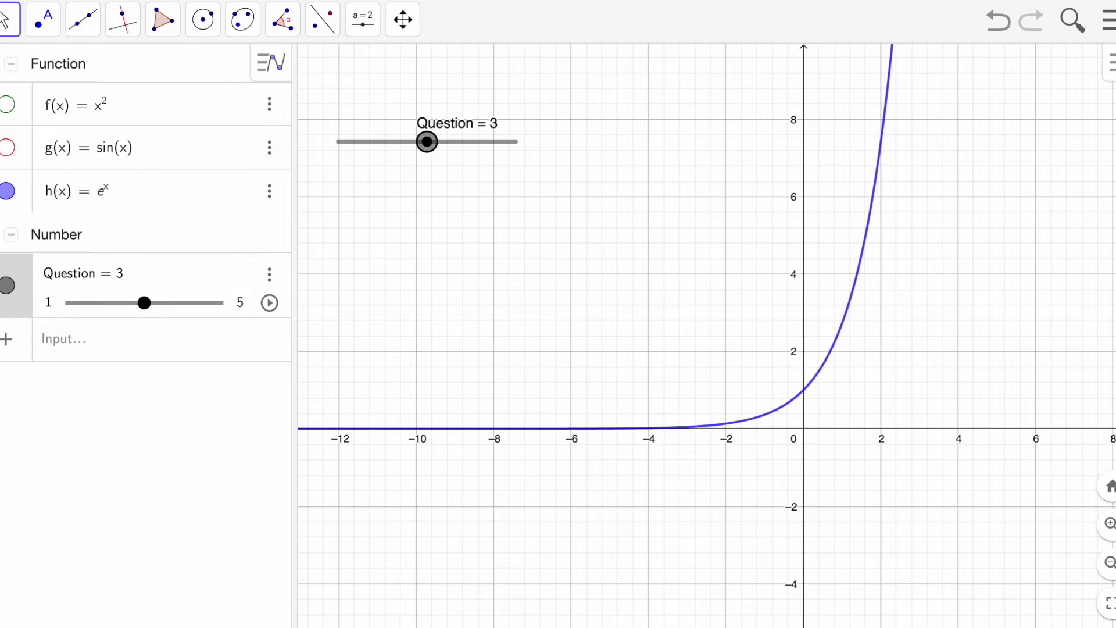
# Step: Leave the current worksheet for the GeoGebra website and start GeoGebra Classic 6 from the app downloads page
pyautogui.write('g')
pyautogui.press('Return')
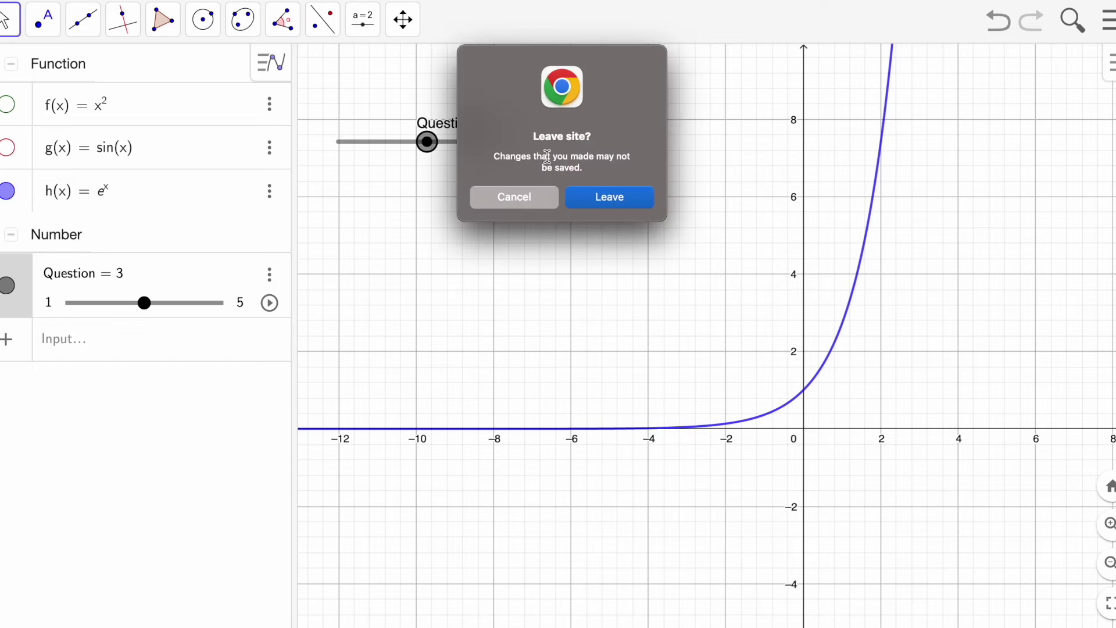
pyautogui.click(597, 200)
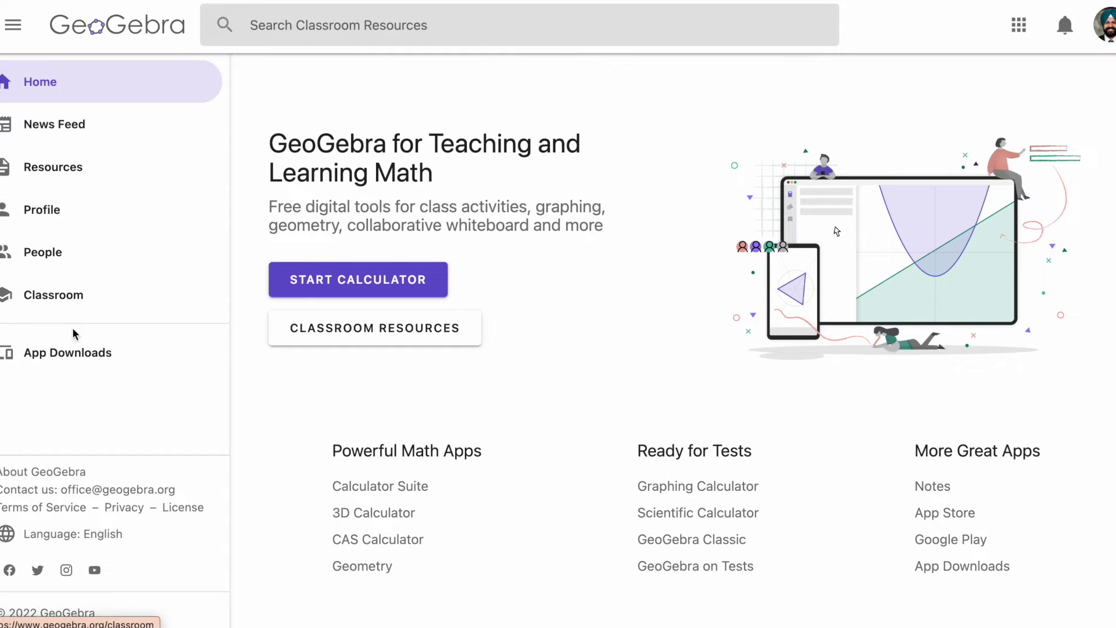
pyautogui.click(82, 351)
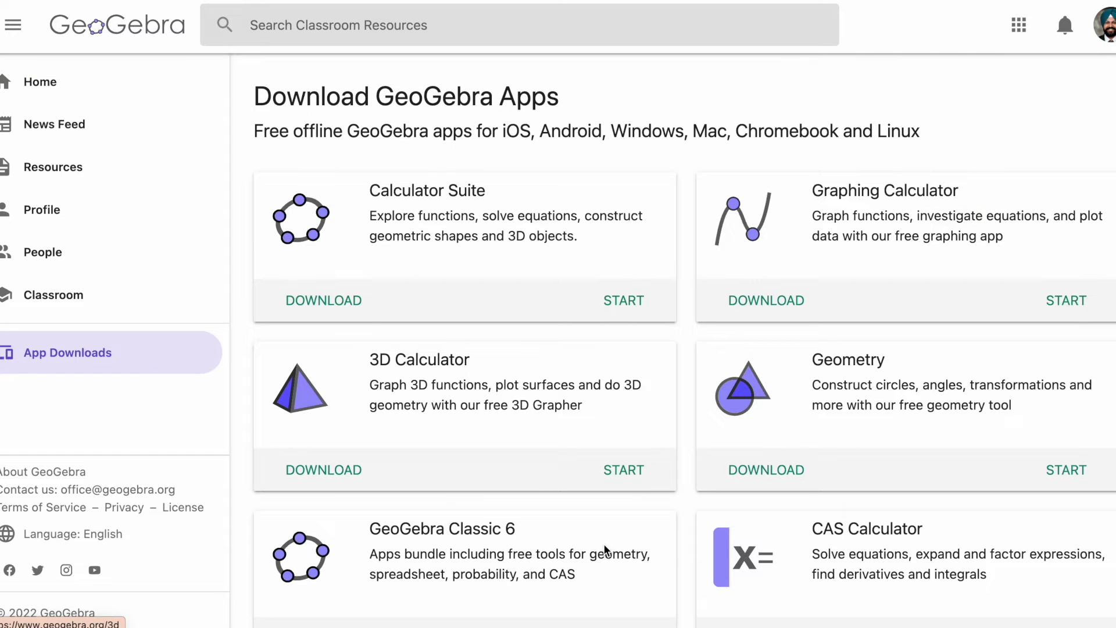
pyautogui.scroll(-4, 604, 549)
pyautogui.click(620, 401)
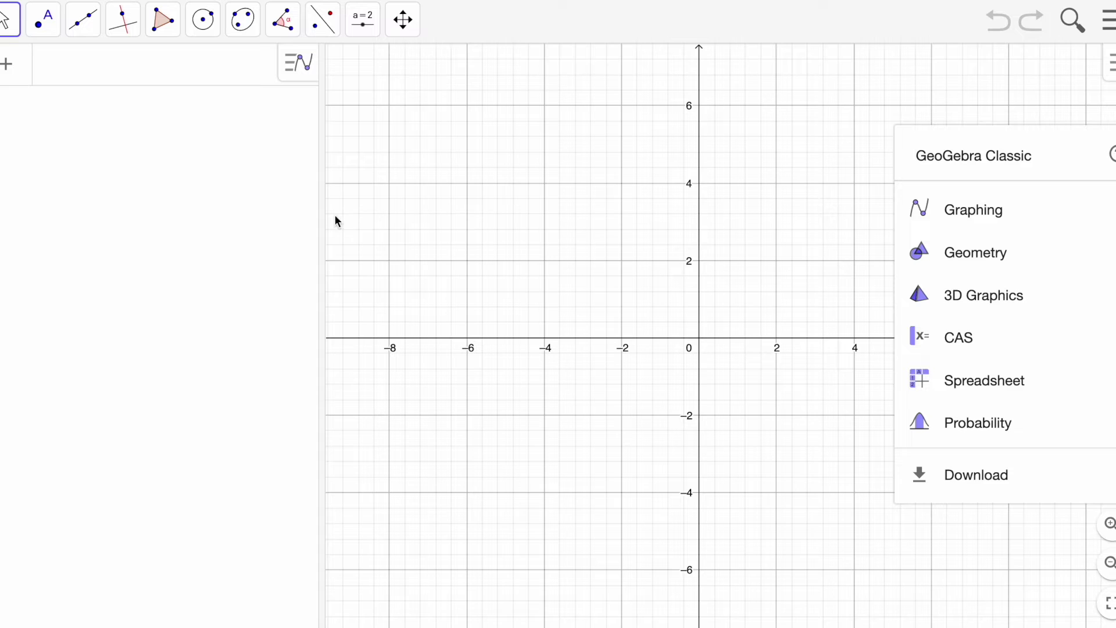
# Step: Narrow the Algebra view and create a number slider a near the graph's upper left with minimum 1, maximum 2 and increment 1
pyautogui.moveTo(321, 211); pyautogui.dragTo(241, 211)
pyautogui.click(362, 19)
pyautogui.click(372, 71)
pyautogui.click(283, 166)
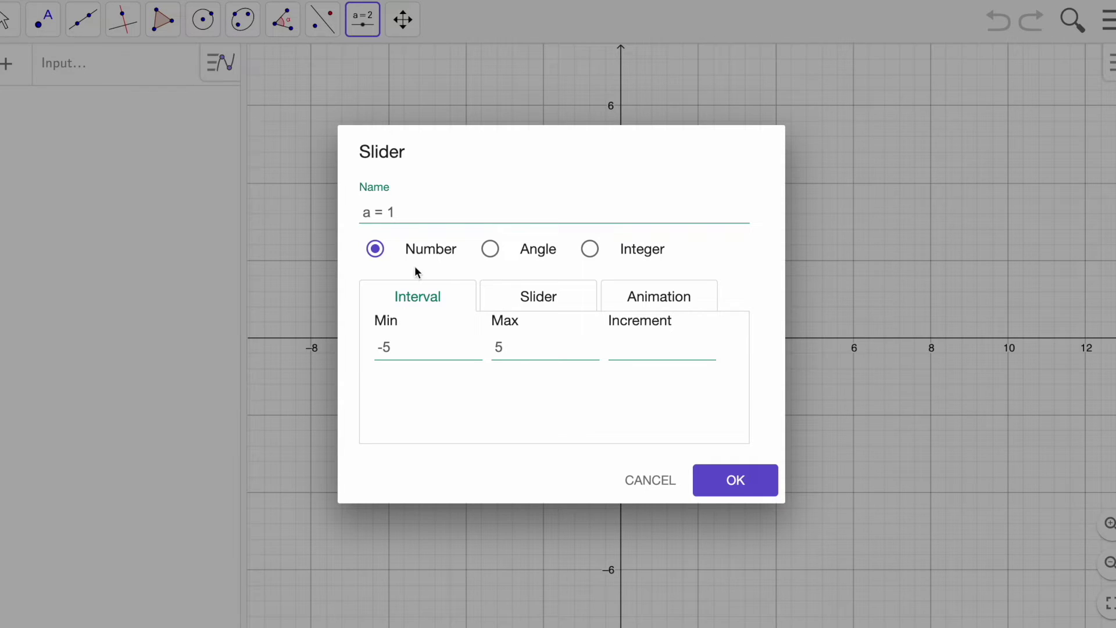
pyautogui.click(422, 357)
pyautogui.press('BackSpace')
pyautogui.press('BackSpace')
pyautogui.click(525, 346)
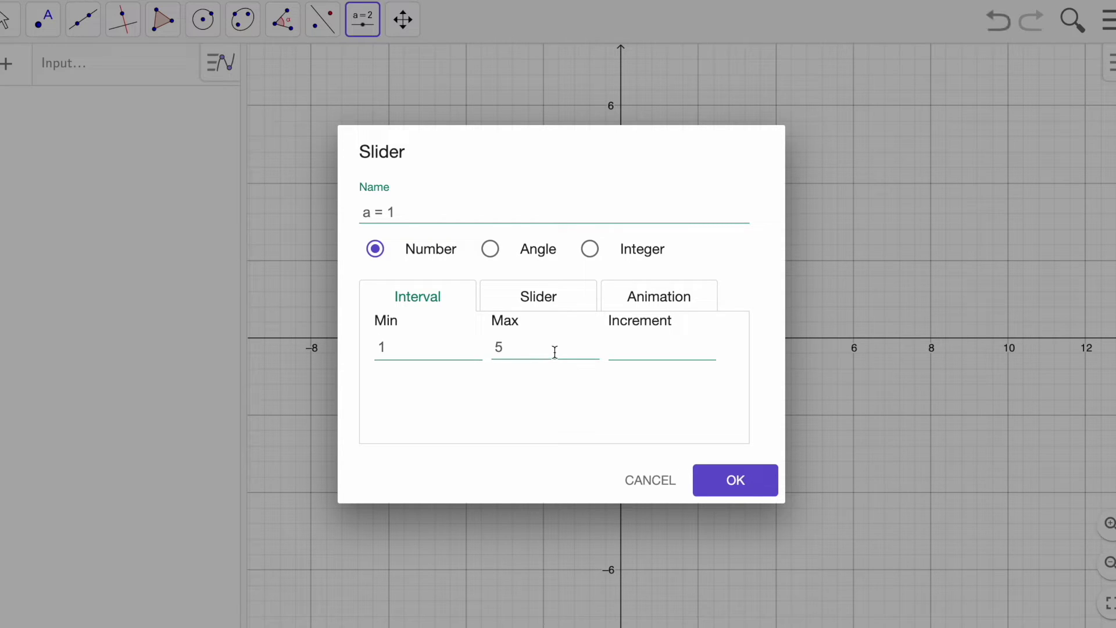
pyautogui.press('BackSpace')
pyautogui.write('2')
pyautogui.click(665, 357)
pyautogui.write('1')
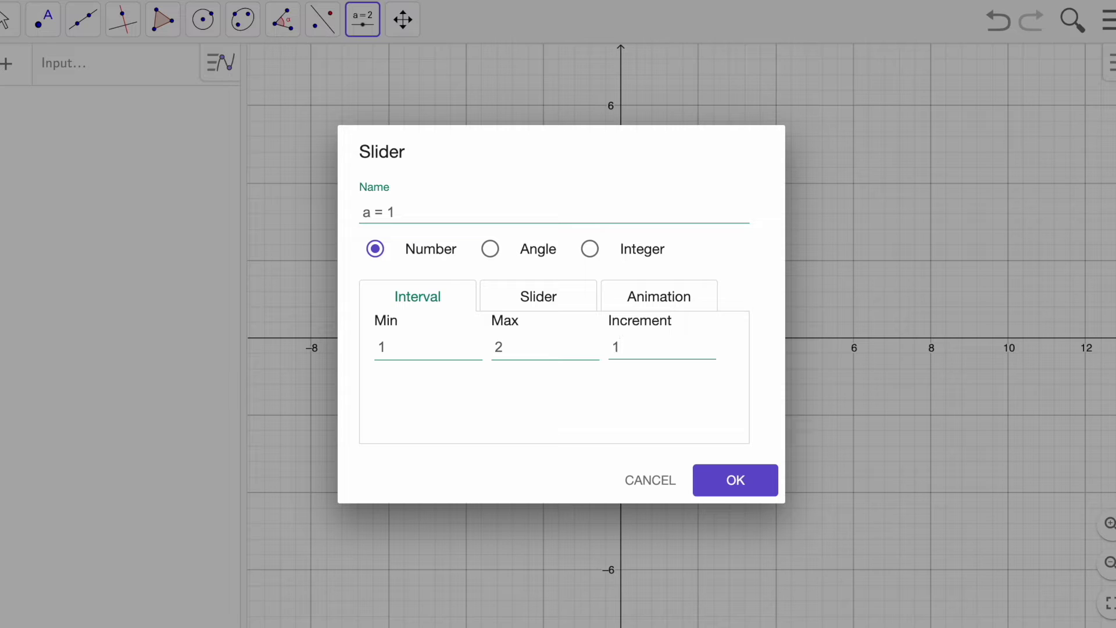
pyautogui.click(737, 480)
# Step: Move slider a to the lower left of the graph, at about y = -4
pyautogui.click(53, 181)
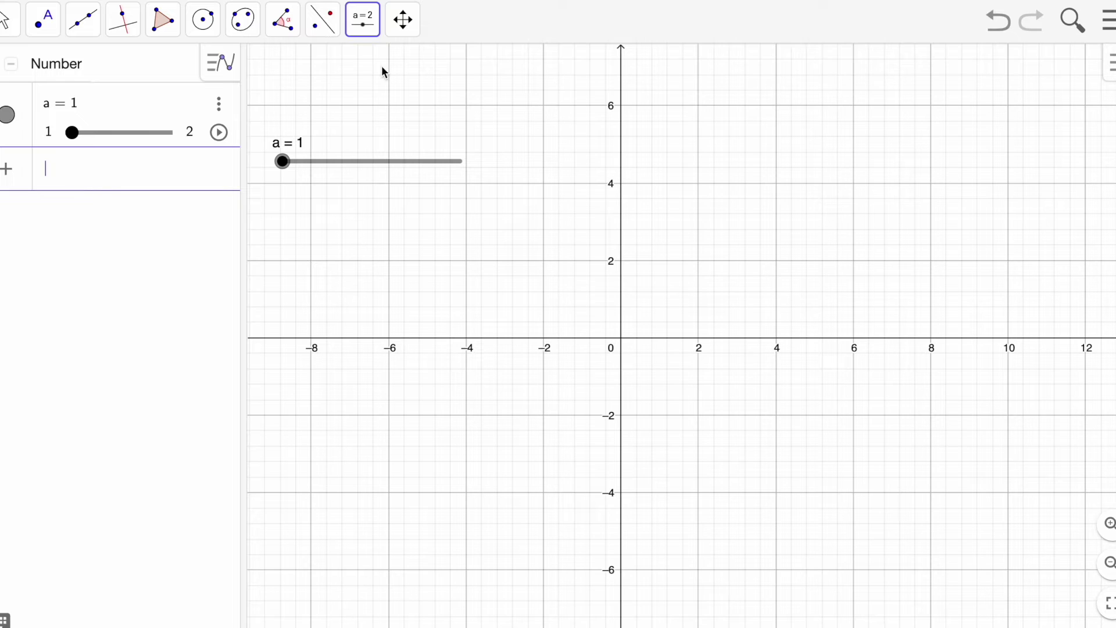
pyautogui.moveTo(324, 165); pyautogui.dragTo(294, 532)
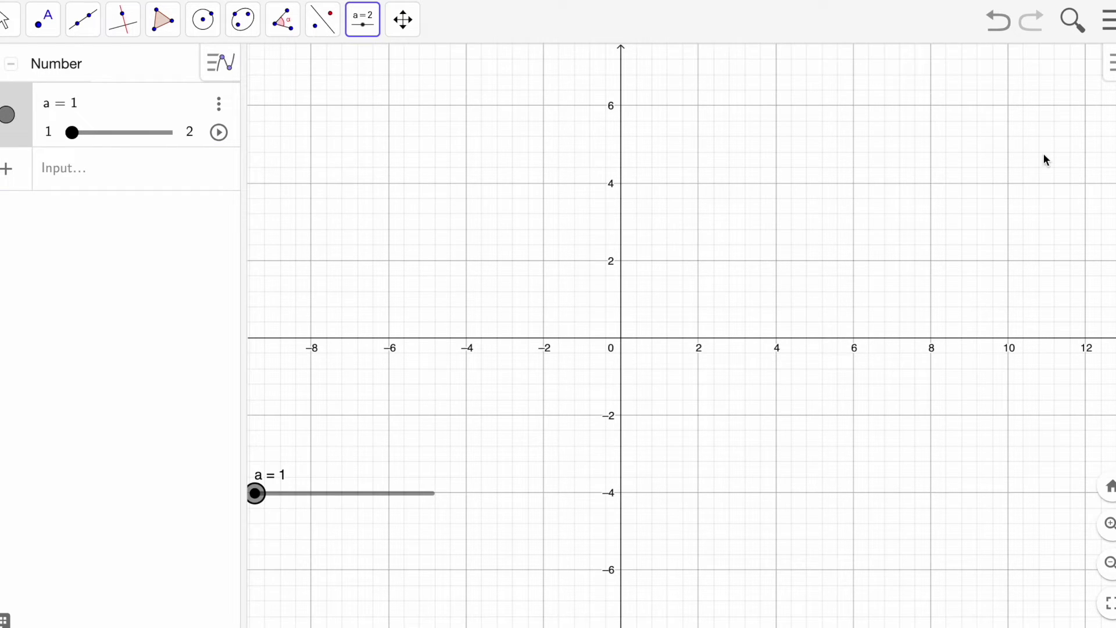
pyautogui.click(1107, 20)
pyautogui.click(797, 142)
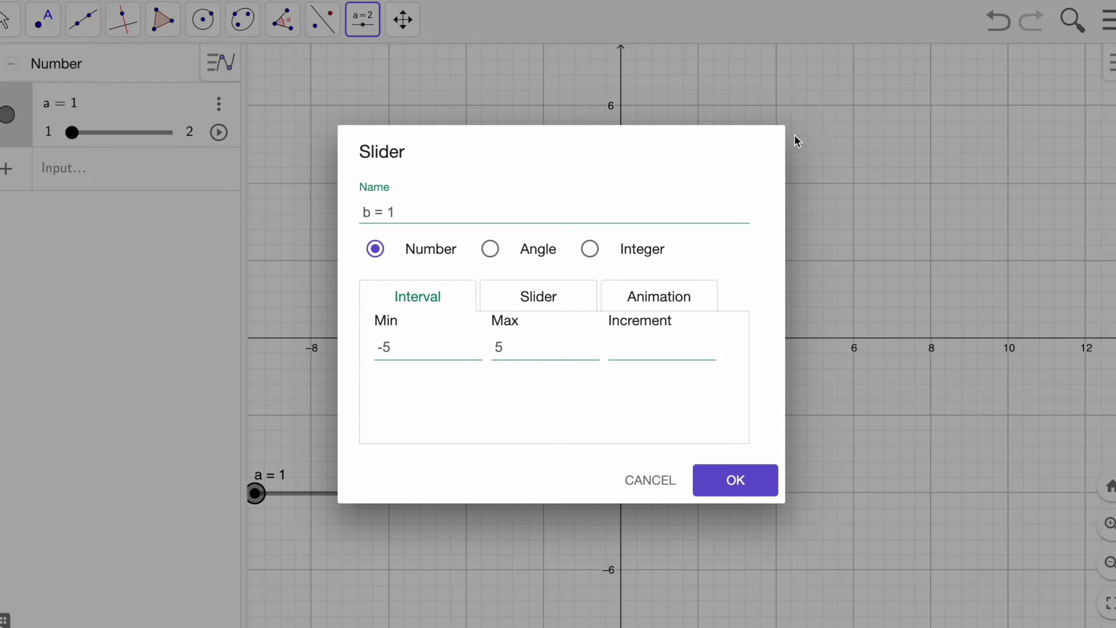
pyautogui.click(652, 481)
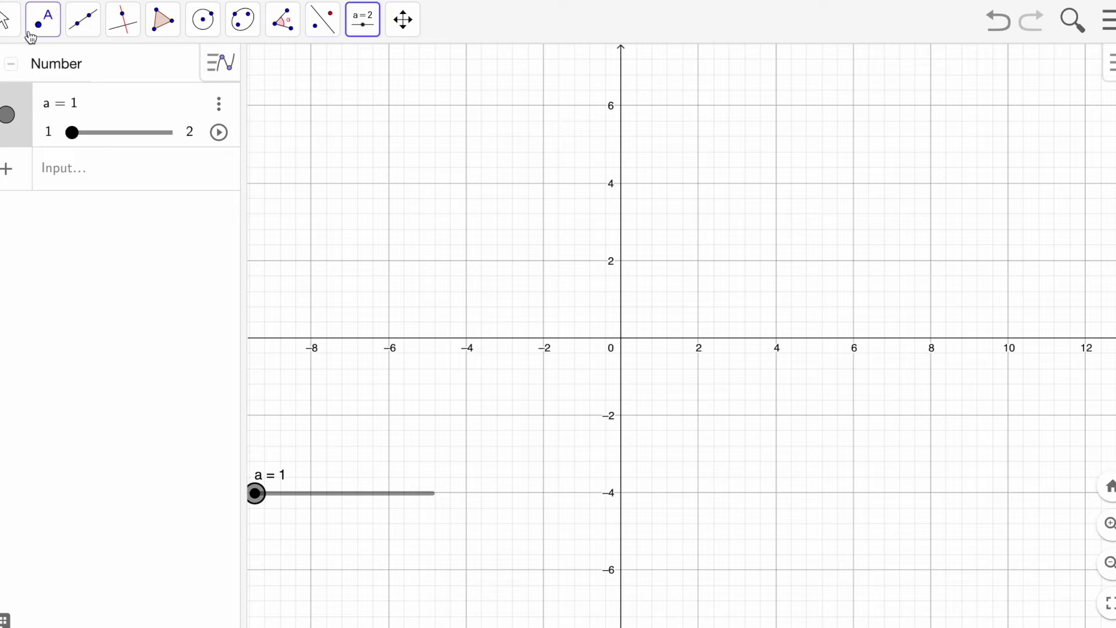
# Step: Switch to the Move tool and show the style bar of the Graphics view
pyautogui.click(3, 23)
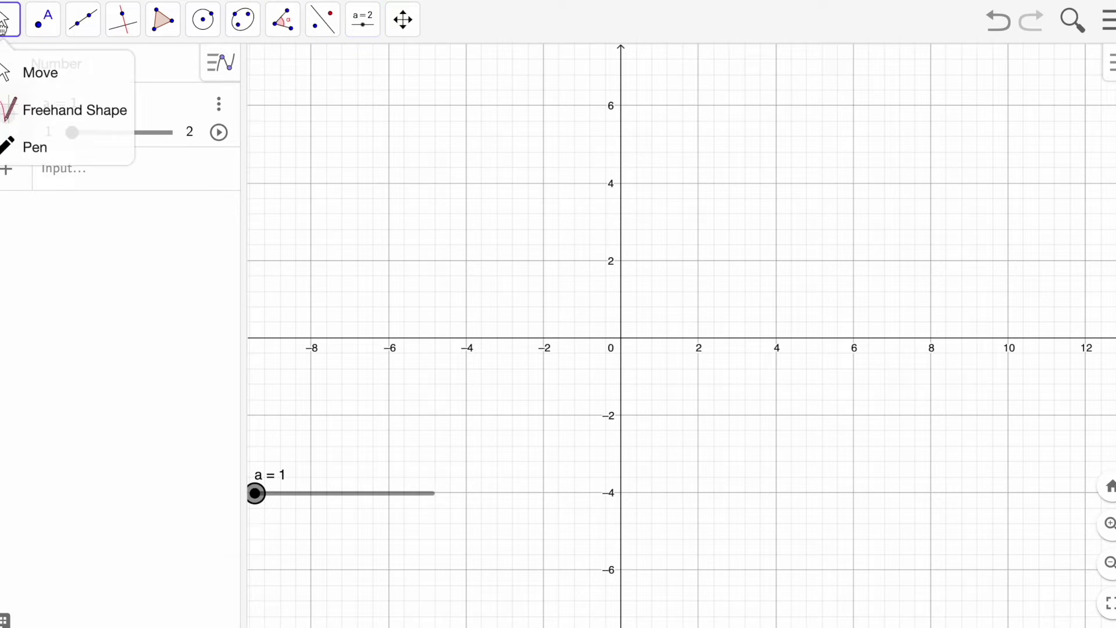
pyautogui.click(35, 70)
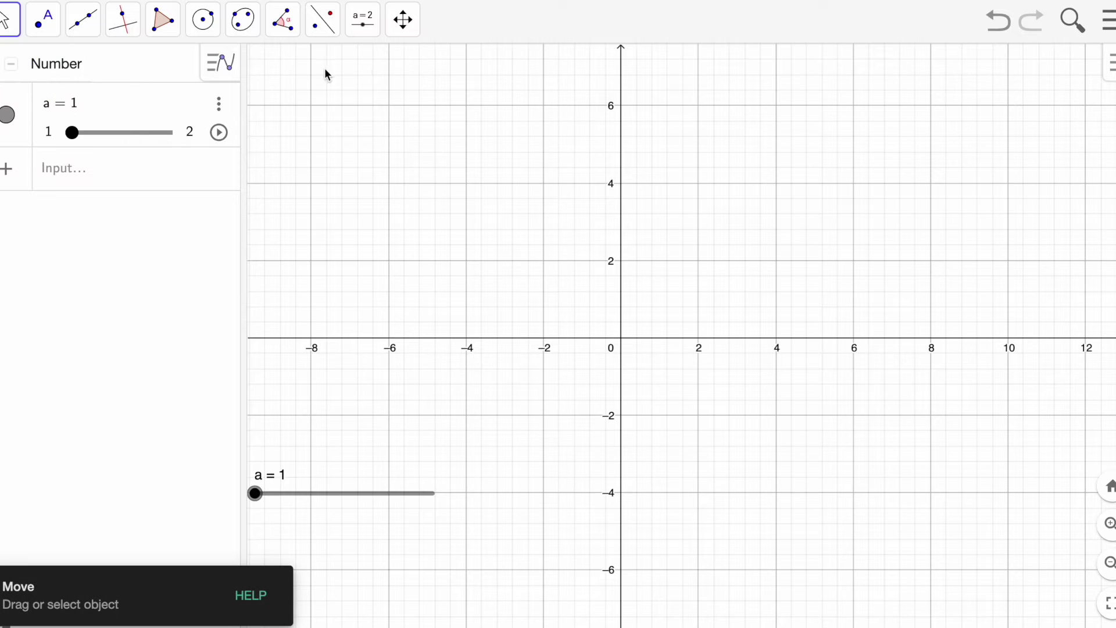
pyautogui.click(1110, 63)
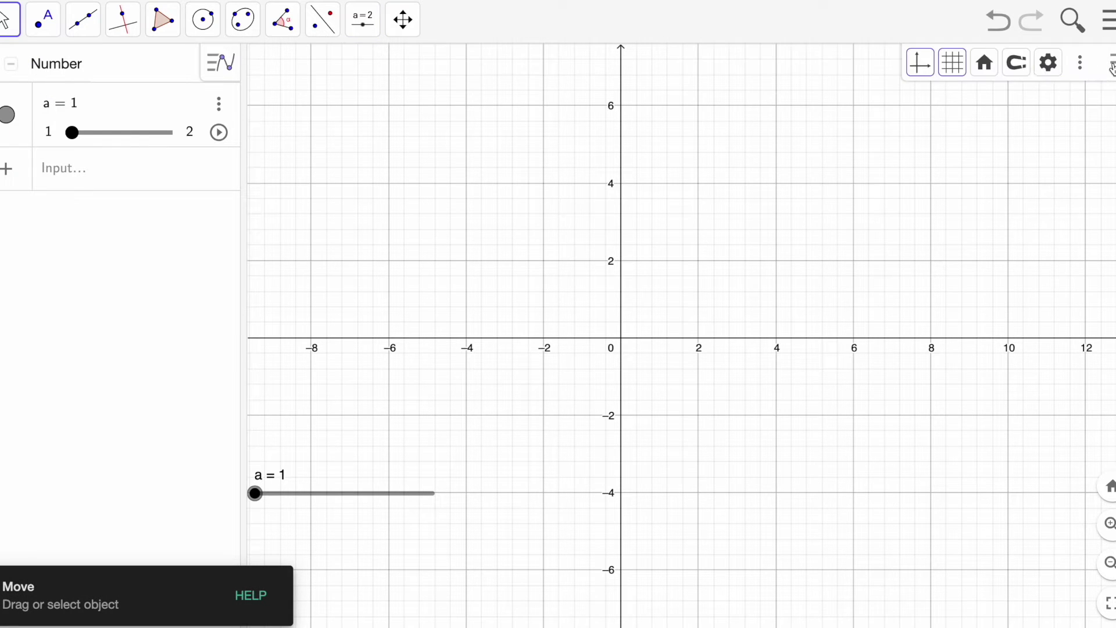
pyautogui.click(1049, 72)
pyautogui.click(1045, 72)
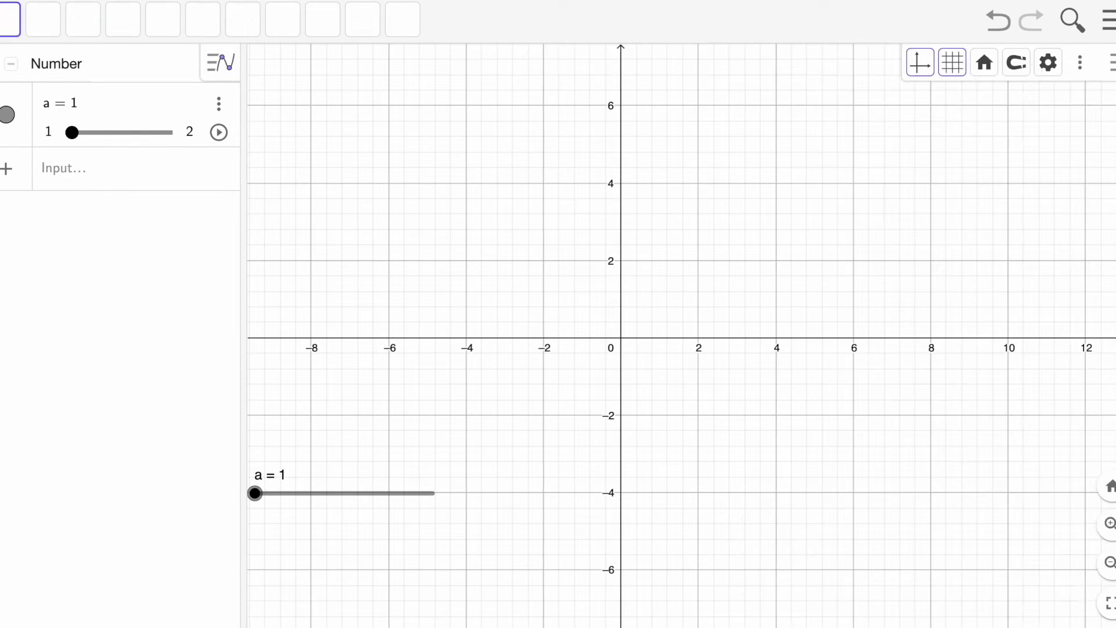
pyautogui.click(1018, 68)
pyautogui.click(1028, 115)
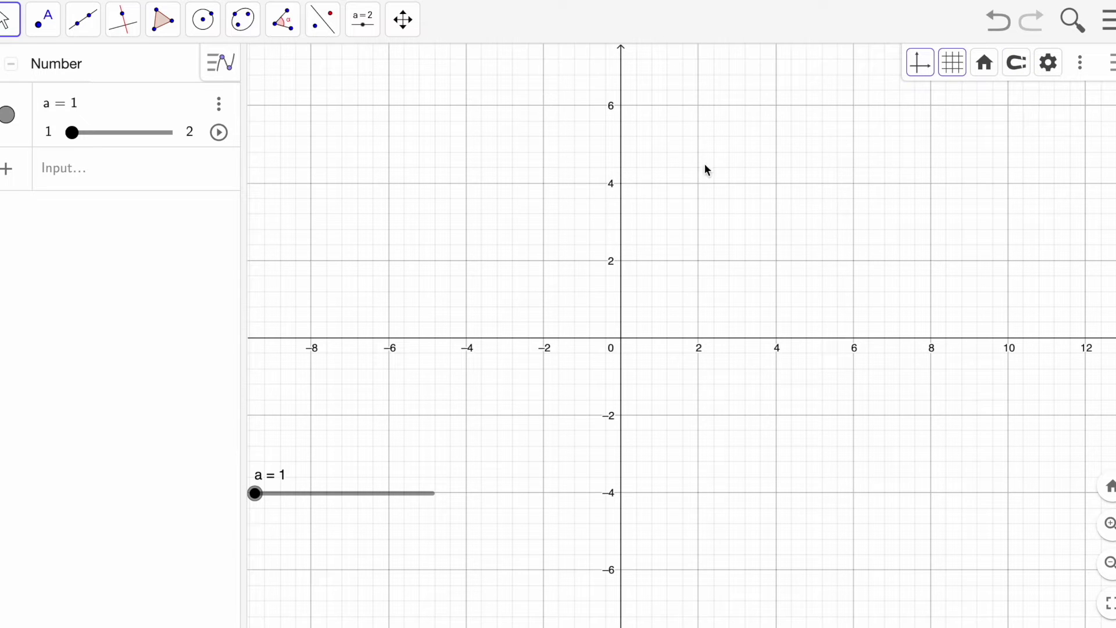
pyautogui.click(139, 184)
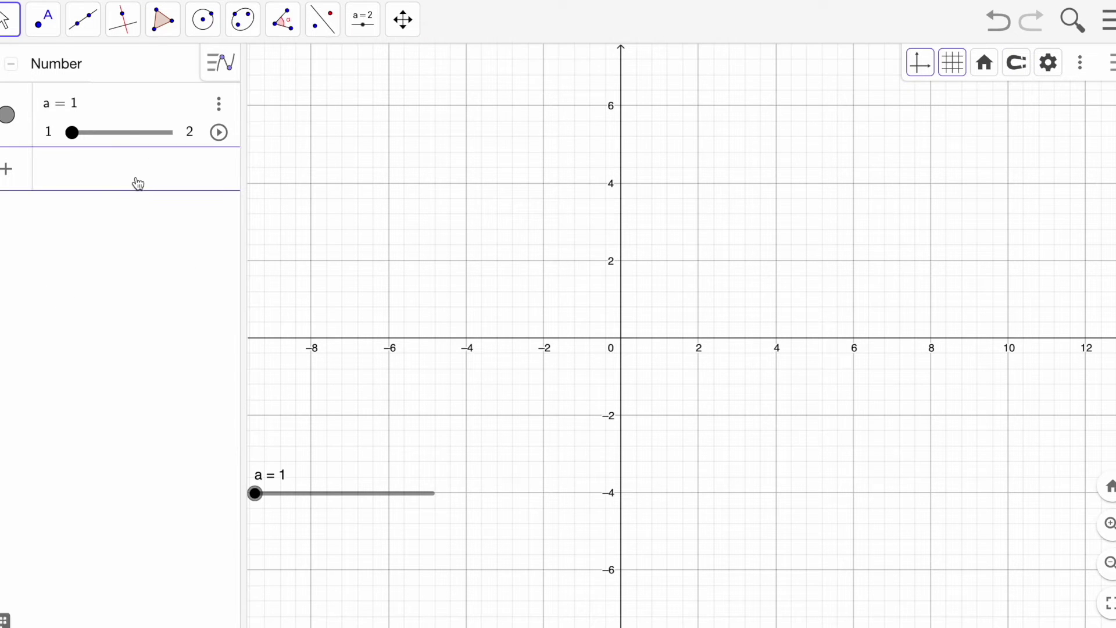
# Step: Start a LaTeX formula text near the graph's upper left and enter "Find the equation of tangent for the function (x-2)^2e^{0.5x}"
pyautogui.click(366, 26)
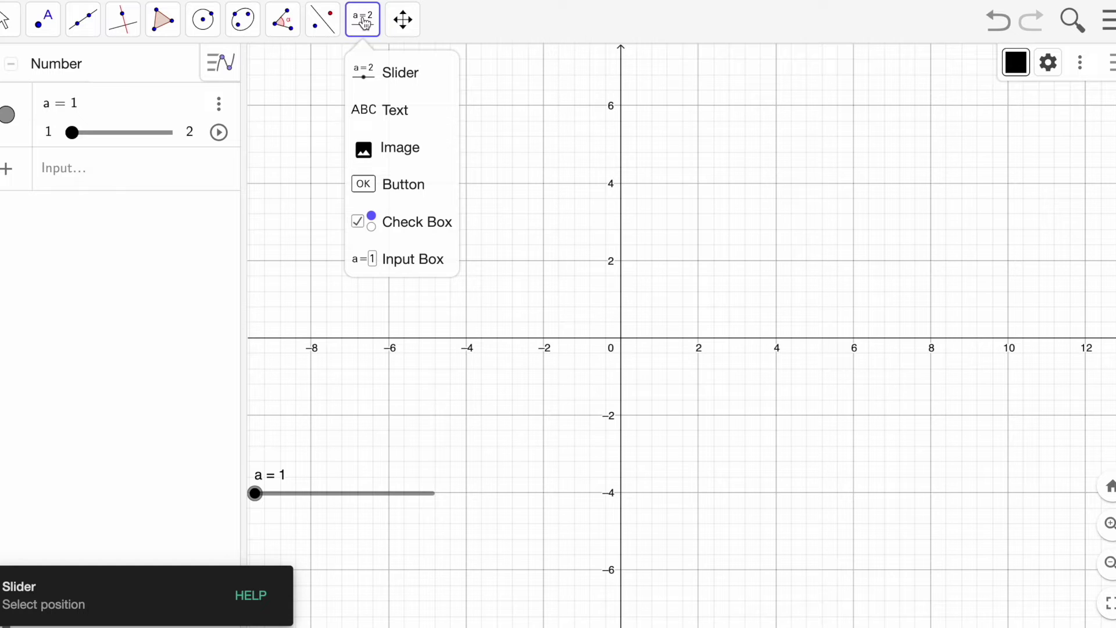
pyautogui.click(385, 117)
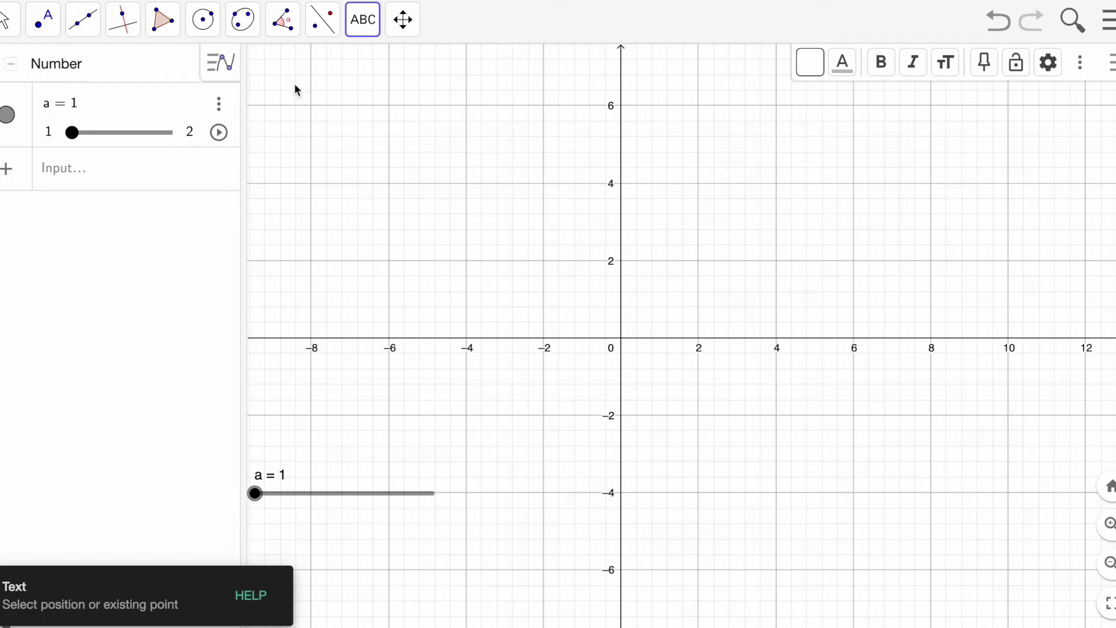
pyautogui.click(310, 95)
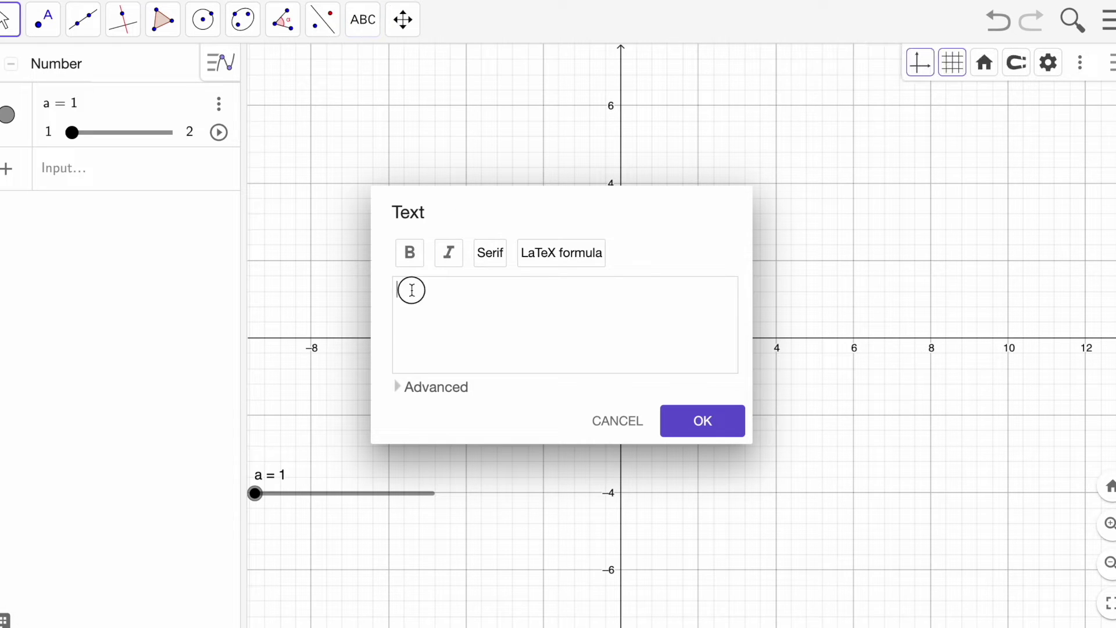
pyautogui.write('Find the equ')
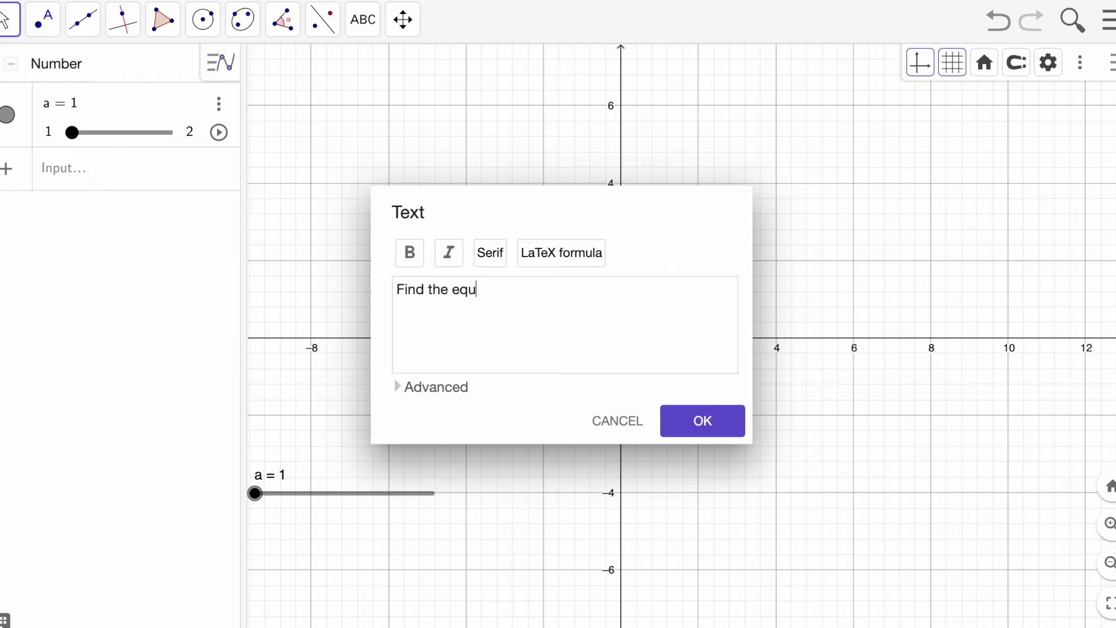
pyautogui.write('ation of tangent for the function (')
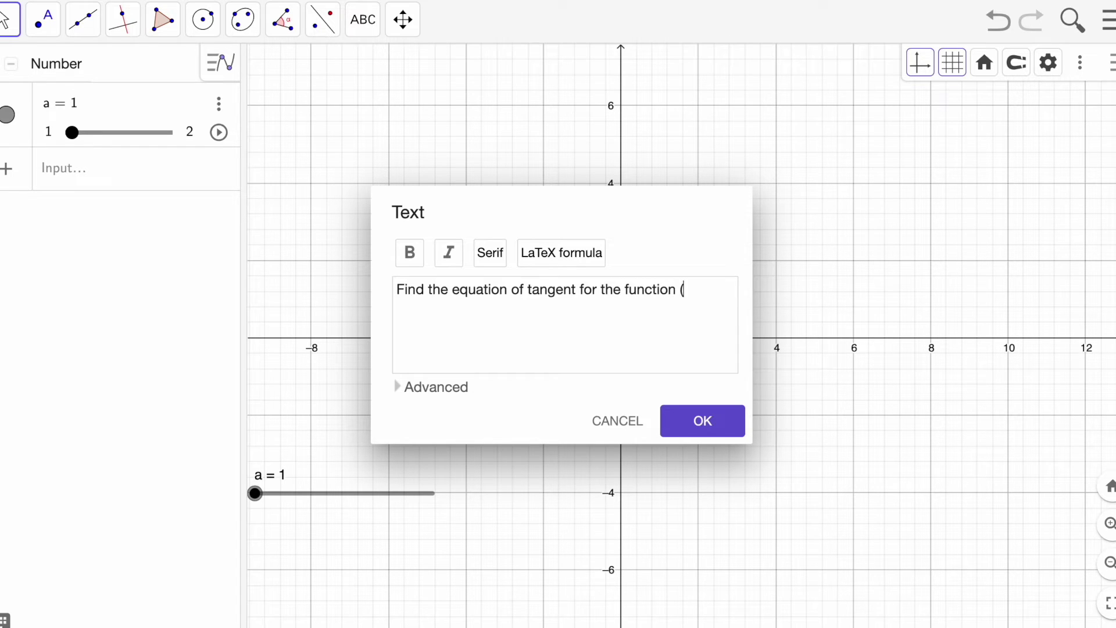
pyautogui.write('x-2)^2e^')
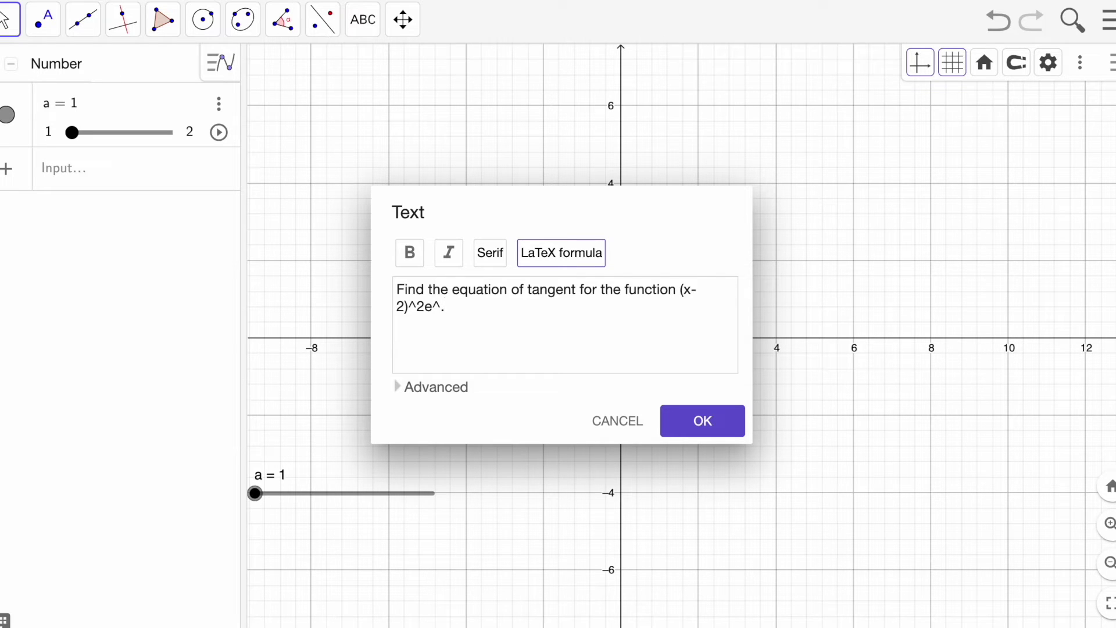
pyautogui.write('{0.5x')
# Step: Show the LaTeX formula templates in the text dialog and remove everything after (x-2) from the question text
pyautogui.click(419, 388)
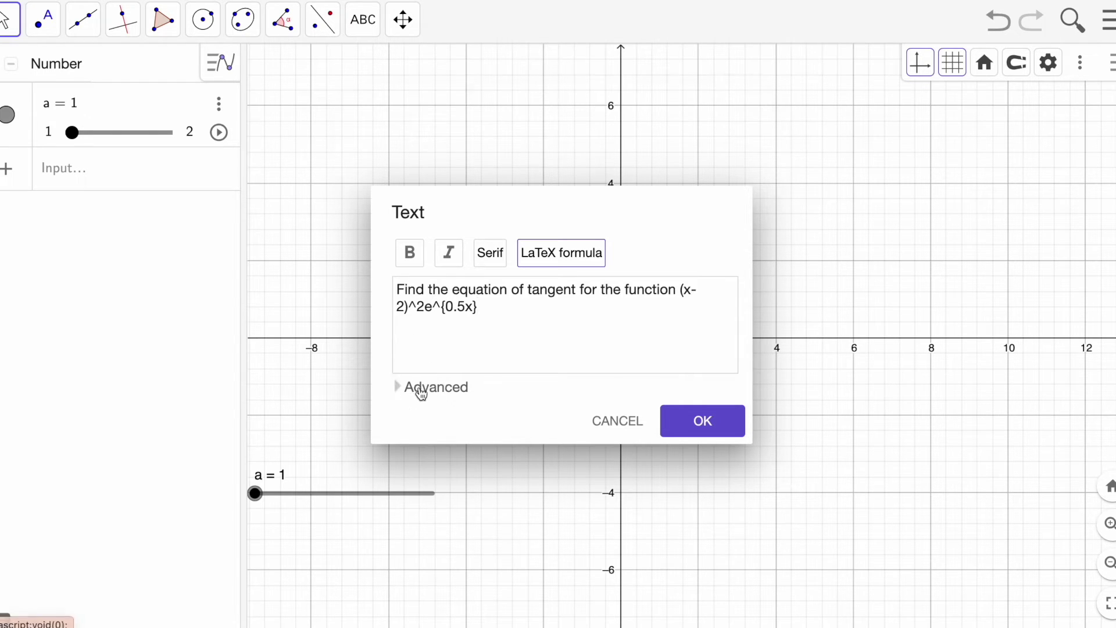
pyautogui.click(500, 343)
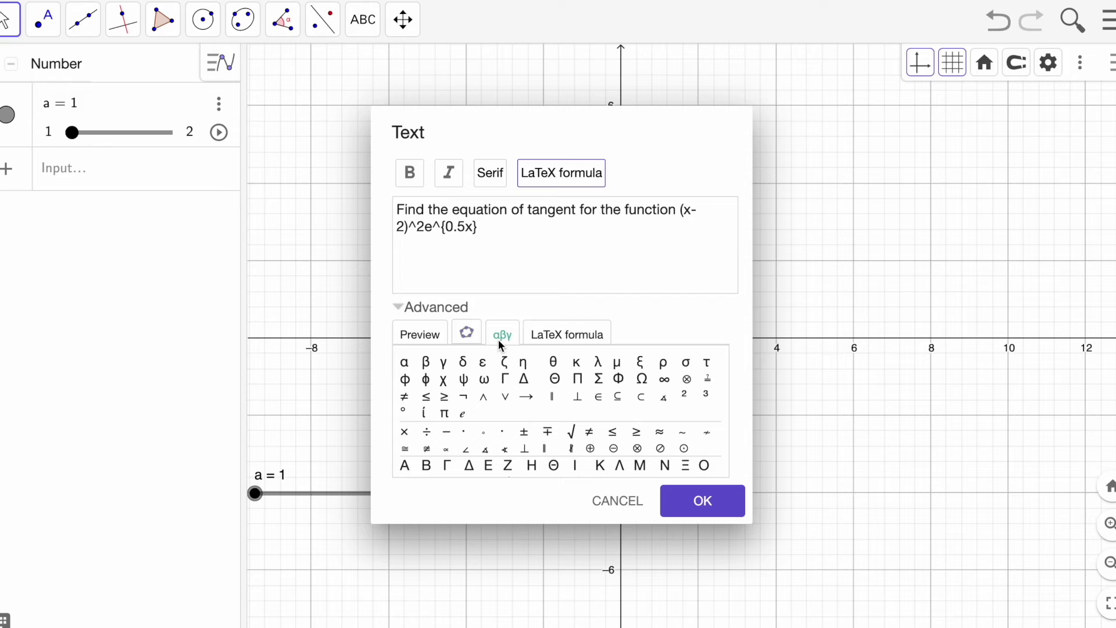
pyautogui.click(568, 342)
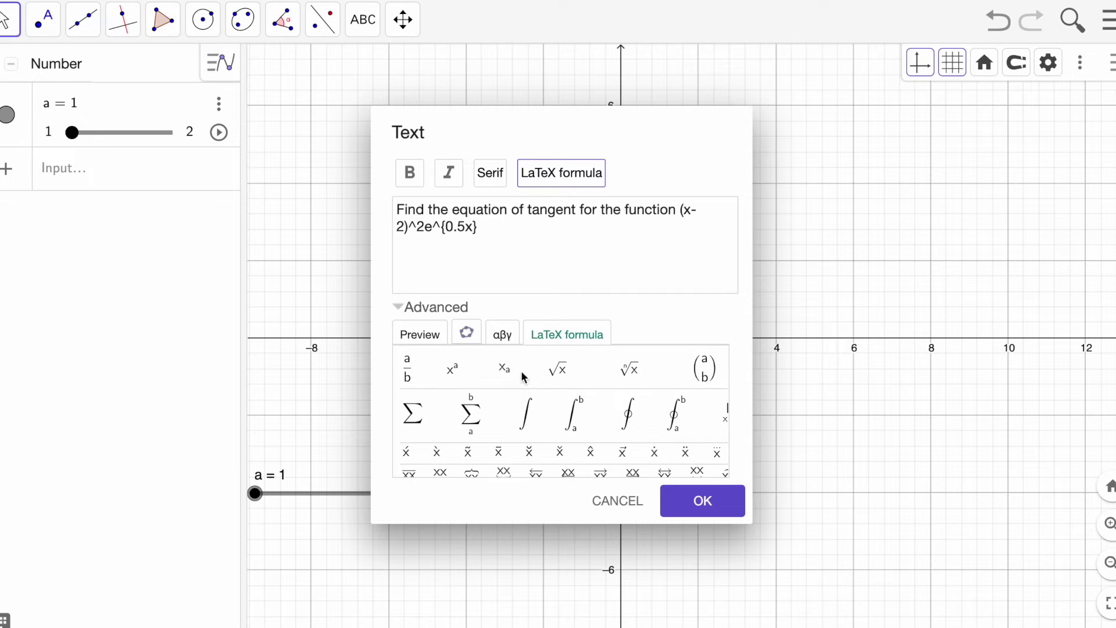
pyautogui.click(480, 227)
pyautogui.press('BackSpace')
pyautogui.press('BackSpace')
pyautogui.press('BackSpace')
pyautogui.press('BackSpace')
pyautogui.press('BackSpace')
pyautogui.press('BackSpace')
pyautogui.press('BackSpace')
pyautogui.press('BackSpace')
pyautogui.press('BackSpace')
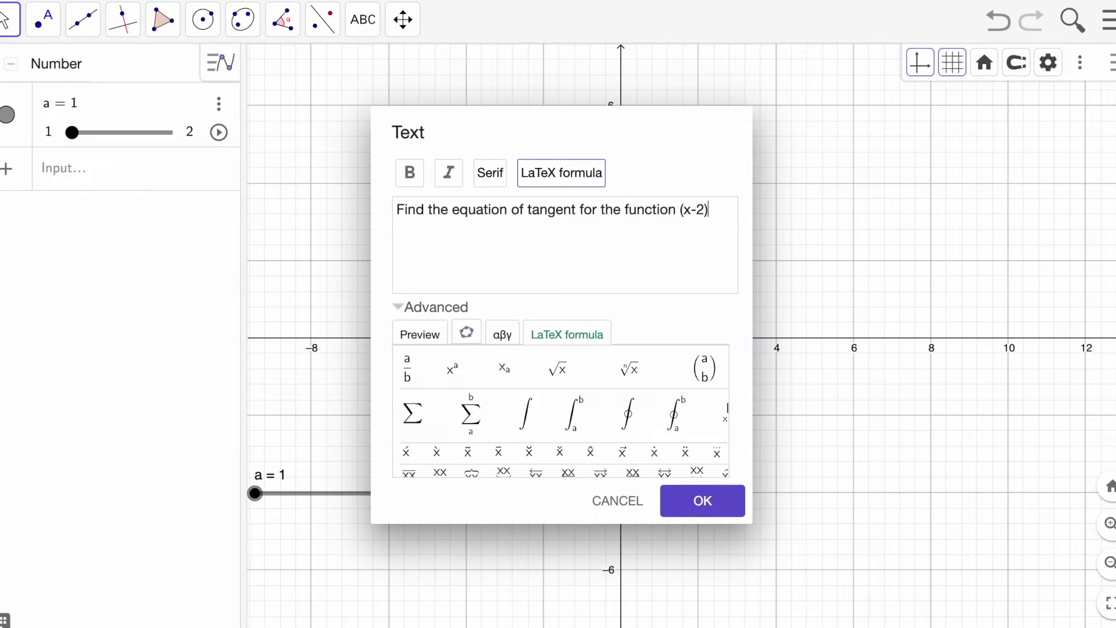
# Step: Insert a power template into the question text and edit it to read (x-2)^{2}
pyautogui.click(455, 376)
pyautogui.press('Left')
pyautogui.press('BackSpace')
pyautogui.press('BackSpace')
pyautogui.press('BackSpace')
pyautogui.press('BackSpace')
pyautogui.press('BackSpace')
pyautogui.write('(x-2)')
pyautogui.press('Left')
pyautogui.write('-2')
pyautogui.press('Right')
pyautogui.press('Right')
pyautogui.press('Right')
pyautogui.press('Right')
pyautogui.press('BackSpace')
pyautogui.write('2')
# Step: Append a second power template to the question text and edit it to e^{.5x}
pyautogui.click(456, 375)
pyautogui.press('Left')
pyautogui.press('Left')
pyautogui.press('Left')
pyautogui.press('Left')
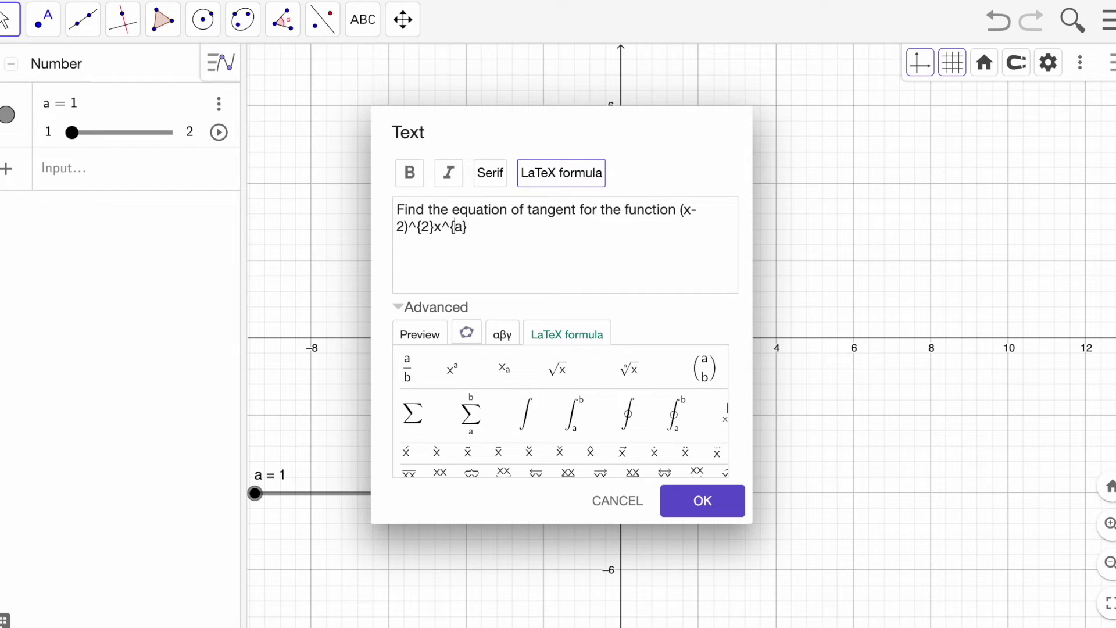
pyautogui.press('BackSpace')
pyautogui.write('e')
pyautogui.press('Right')
pyautogui.press('Right')
pyautogui.press('Delete')
pyautogui.write('.5x')
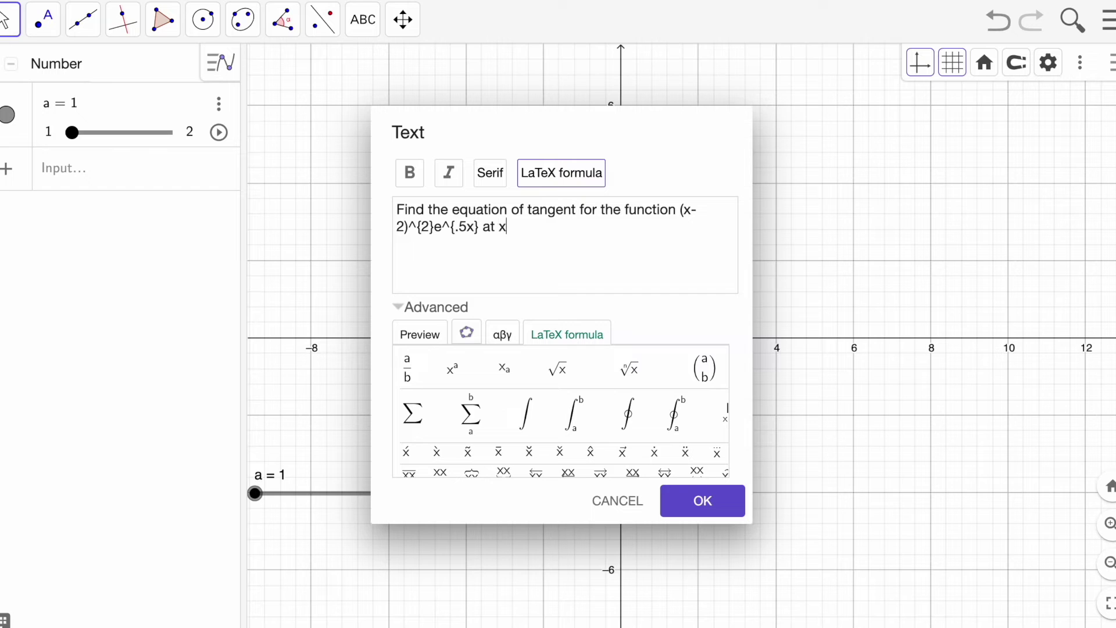
# Step: End the question text with "at x= -2.", create it, and shift it slightly left on the graph
pyautogui.write('-2.')
pyautogui.click(709, 501)
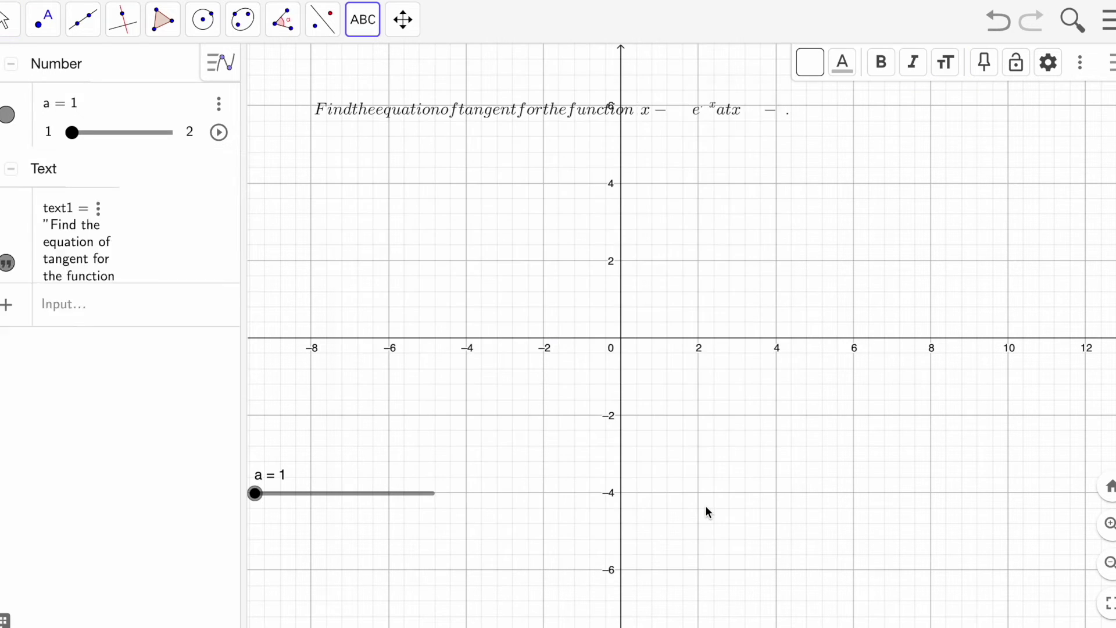
pyautogui.moveTo(411, 114); pyautogui.dragTo(376, 116)
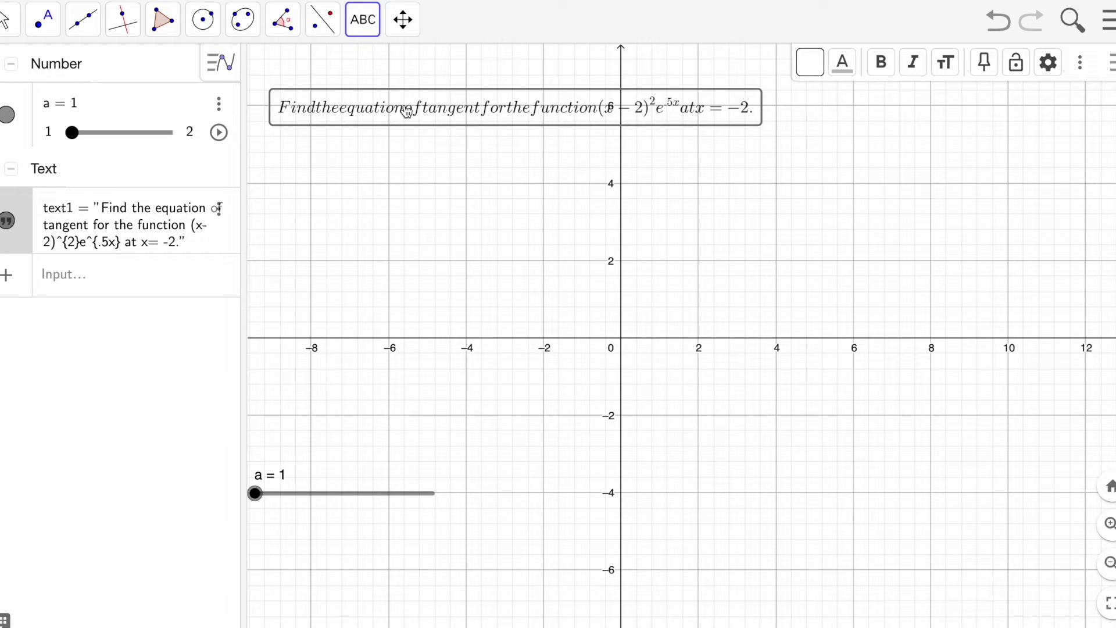
# Step: Edit the question text so that the whole sentence, including the function, is wrapped in \text{...}
pyautogui.rightClick(406, 110)
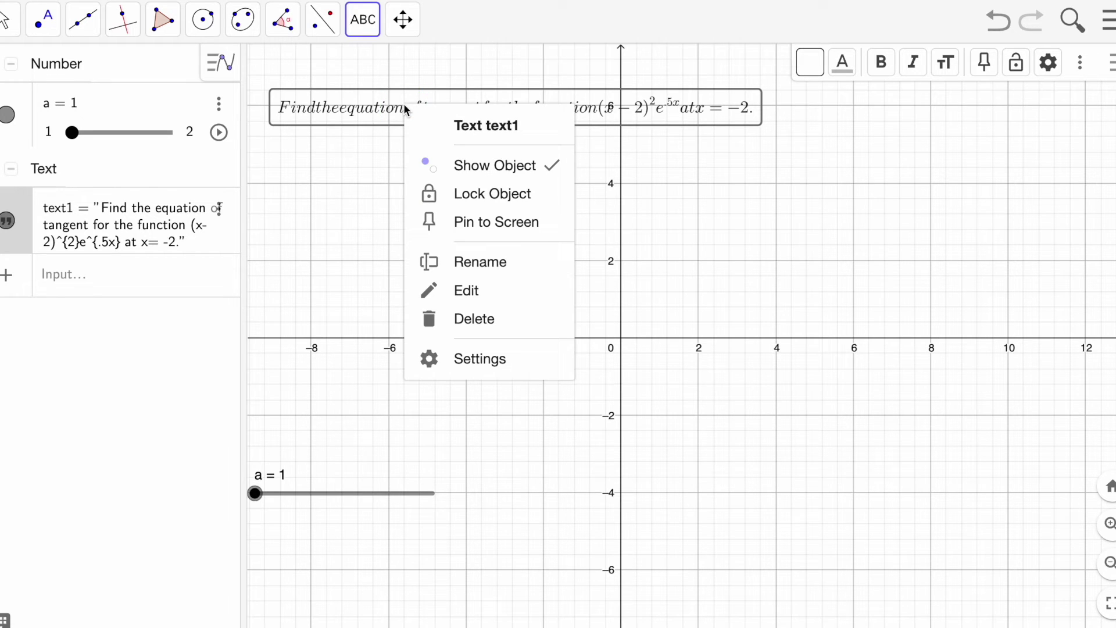
pyautogui.click(450, 290)
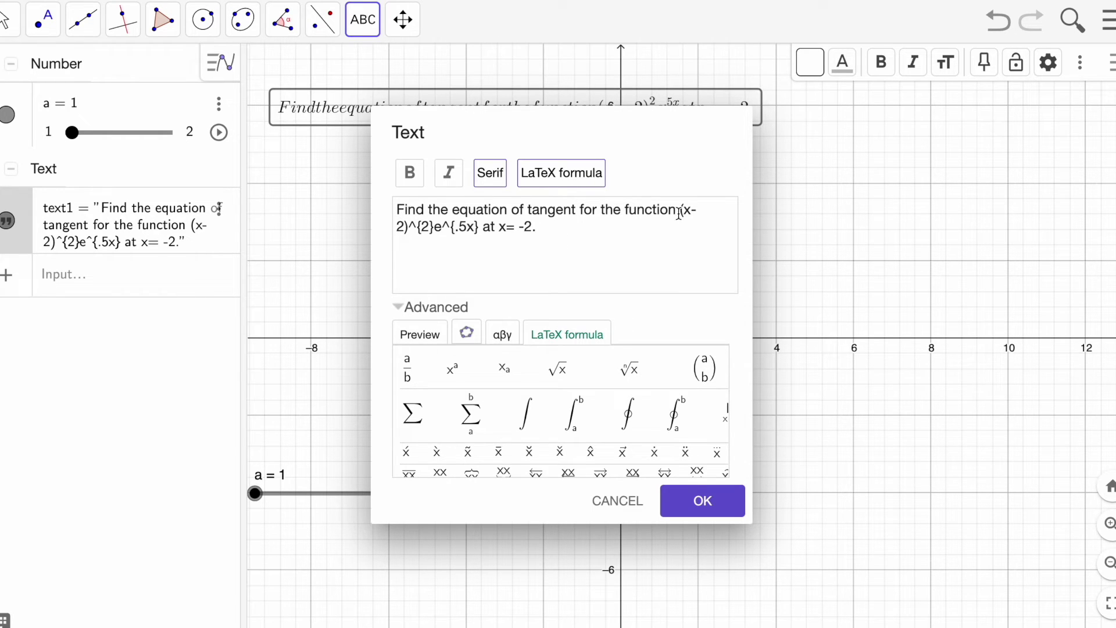
pyautogui.click(397, 210)
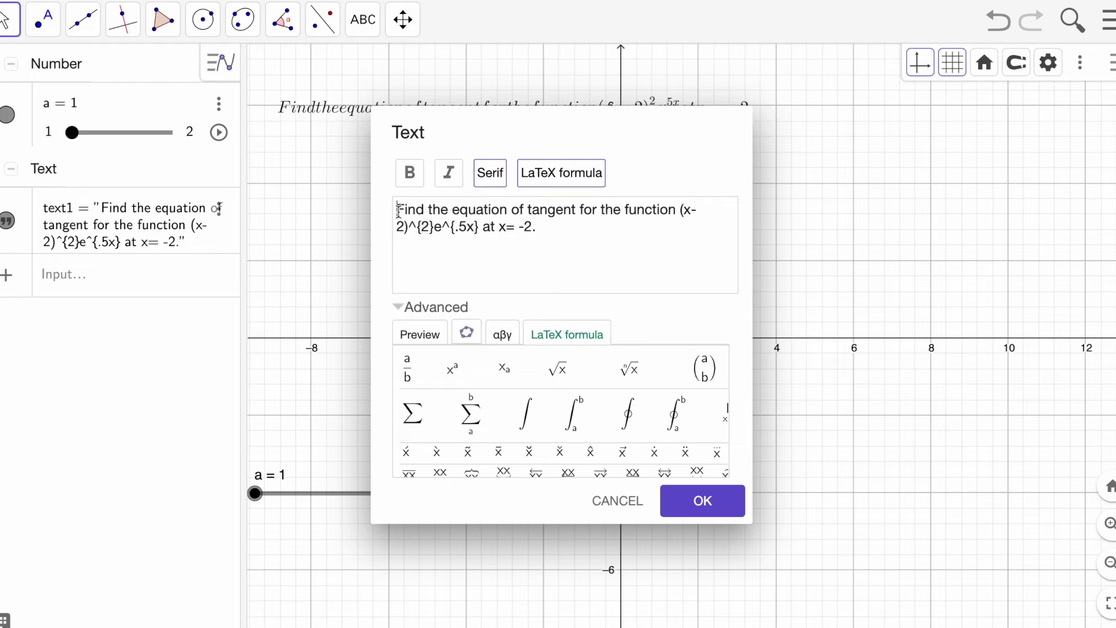
pyautogui.write('\\text{')
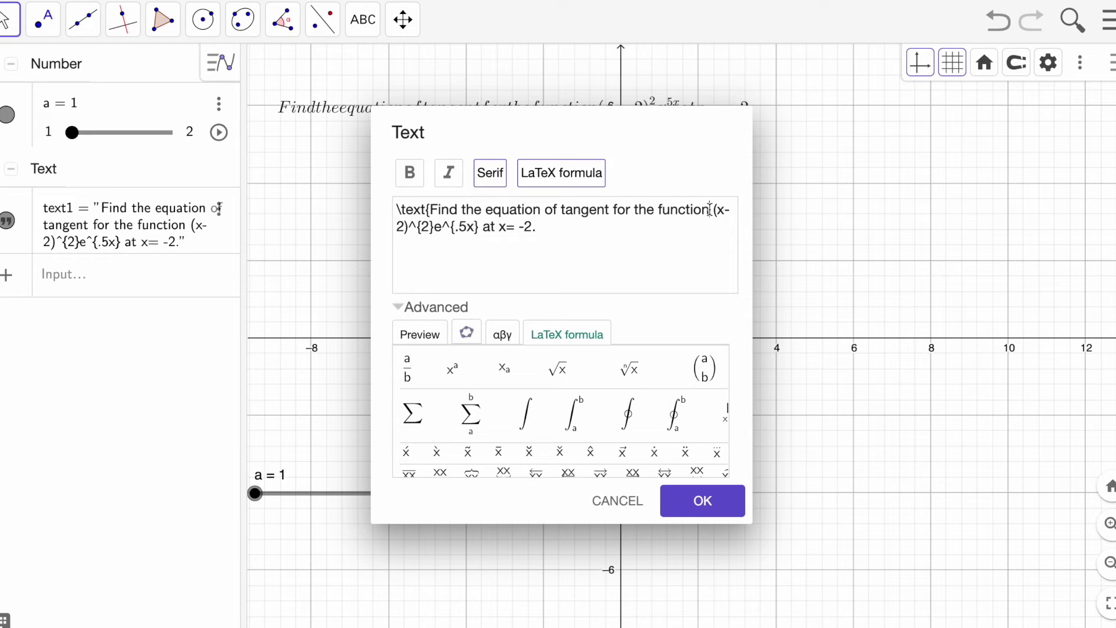
pyautogui.write('}')
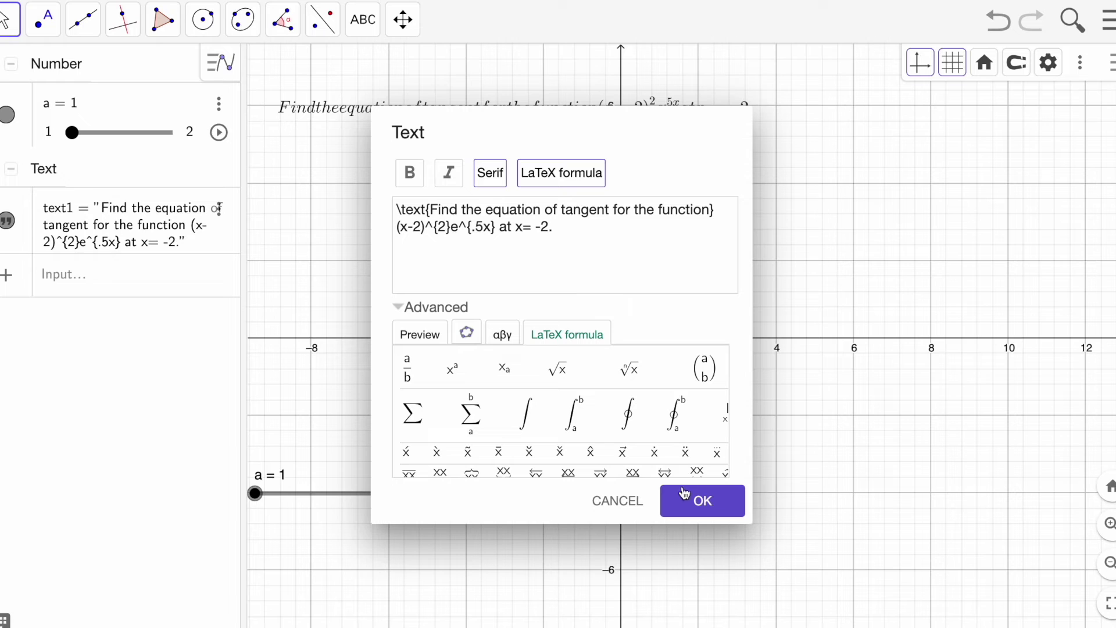
pyautogui.press('BackSpace')
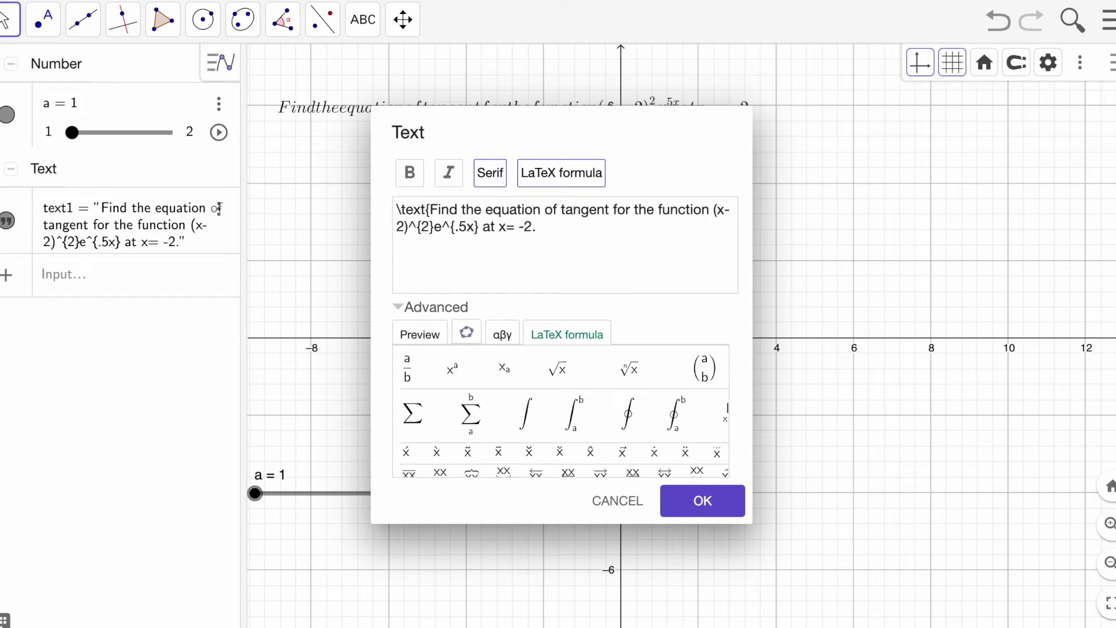
pyautogui.write('}')
pyautogui.click(716, 506)
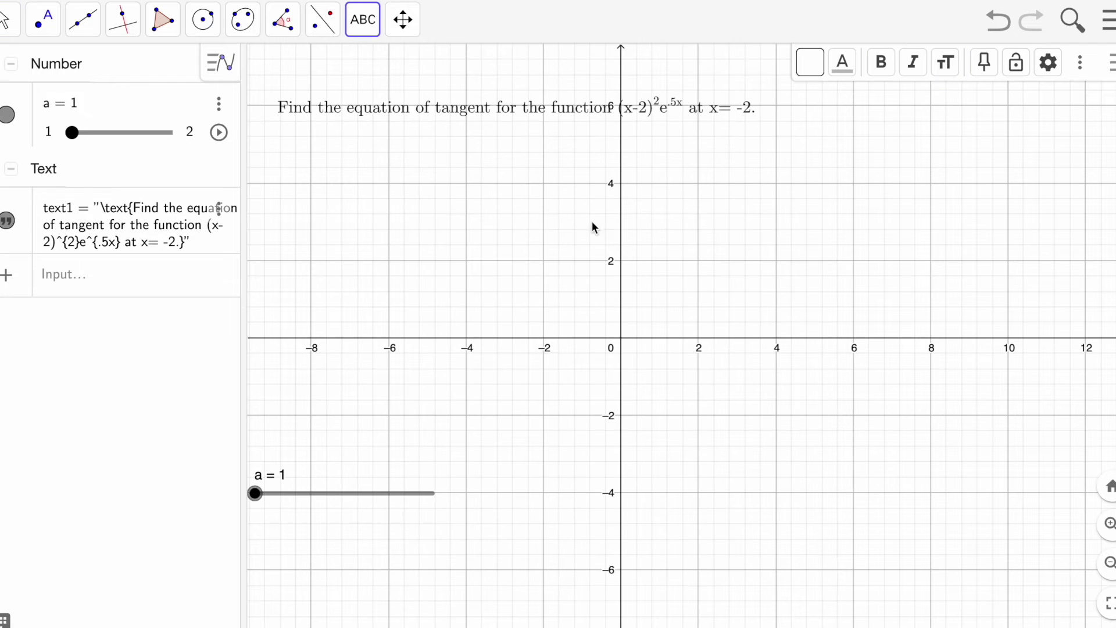
# Step: Give the question text a white background and place it at the graph's upper left, just above y = 6
pyautogui.moveTo(508, 117); pyautogui.dragTo(484, 132)
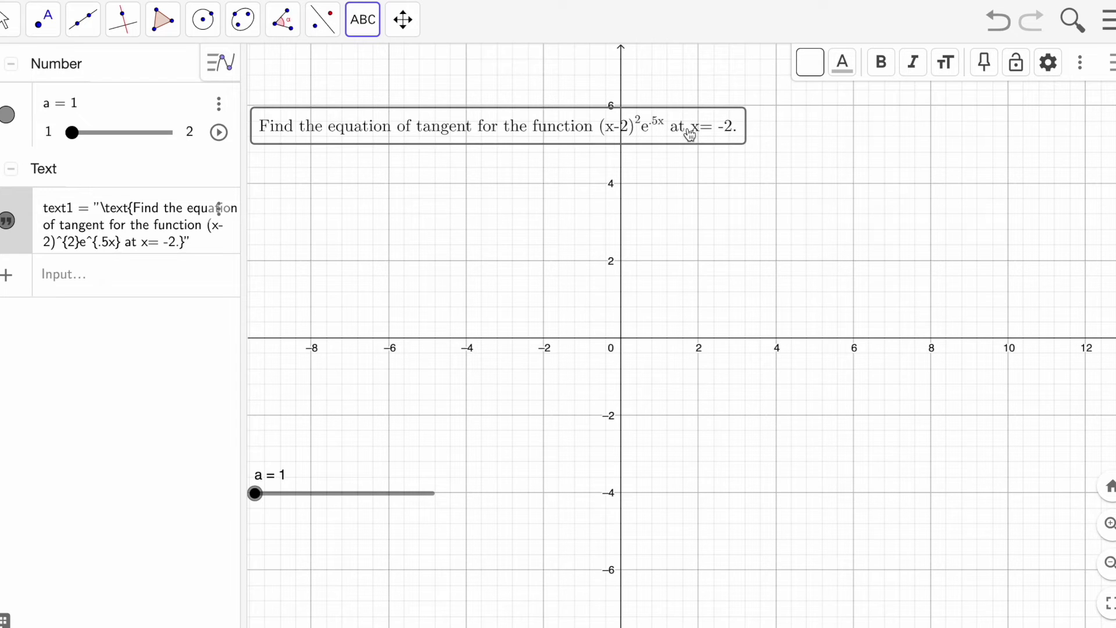
pyautogui.click(1047, 63)
pyautogui.click(927, 60)
pyautogui.click(833, 463)
pyautogui.click(832, 147)
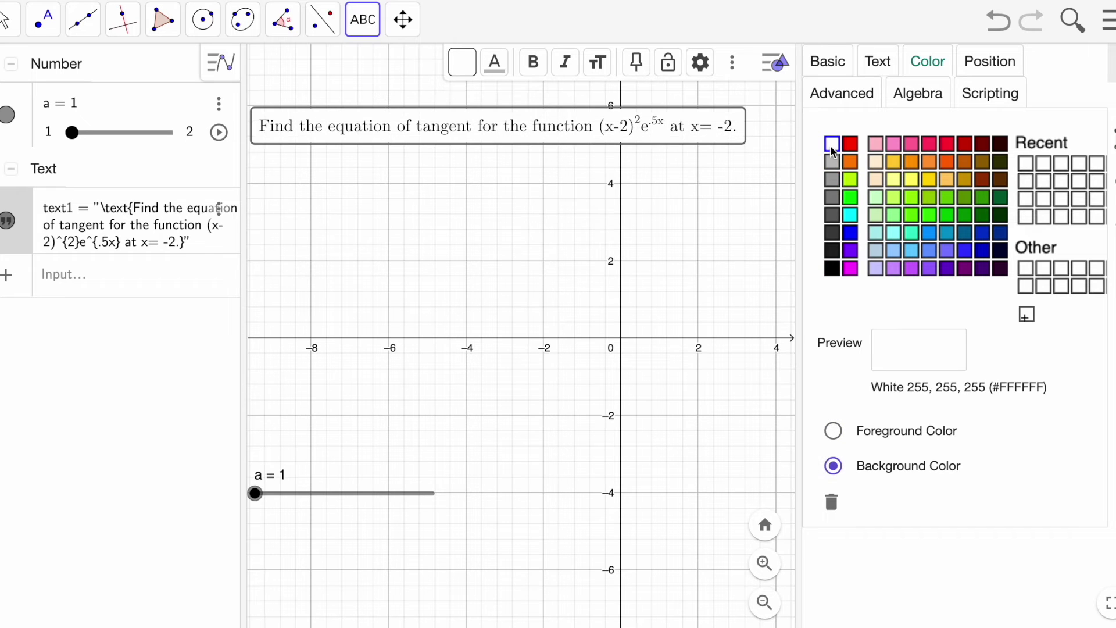
pyautogui.click(1107, 79)
pyautogui.click(450, 125)
pyautogui.moveTo(450, 124); pyautogui.dragTo(452, 85)
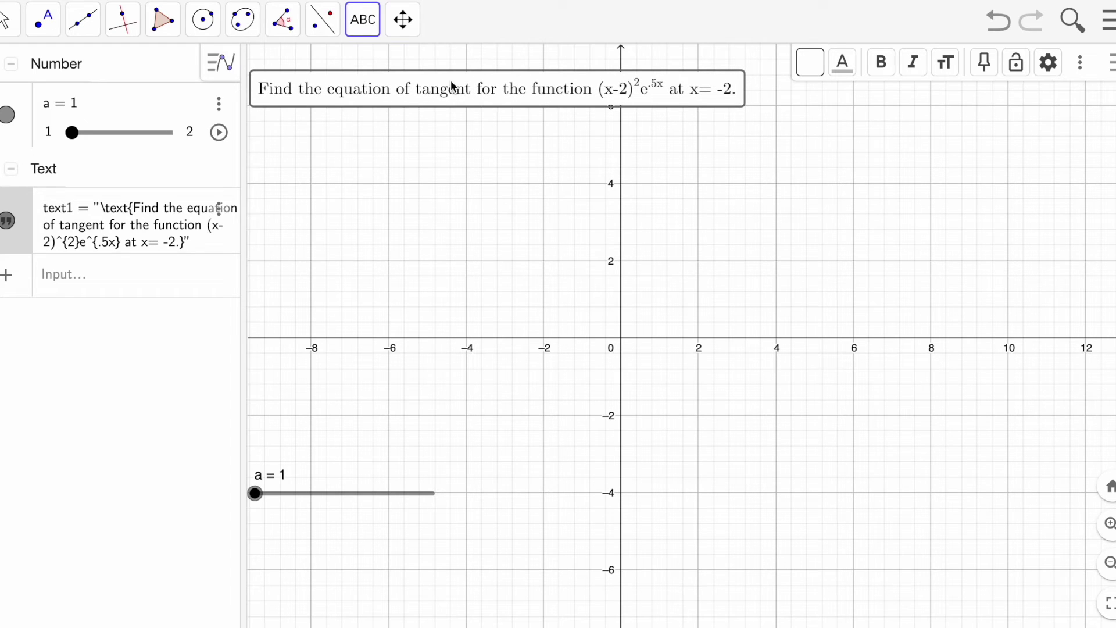
# Step: Enter the function f(x) = (x - 2)^2 e^(.5x) in the Algebra view
pyautogui.click(102, 287)
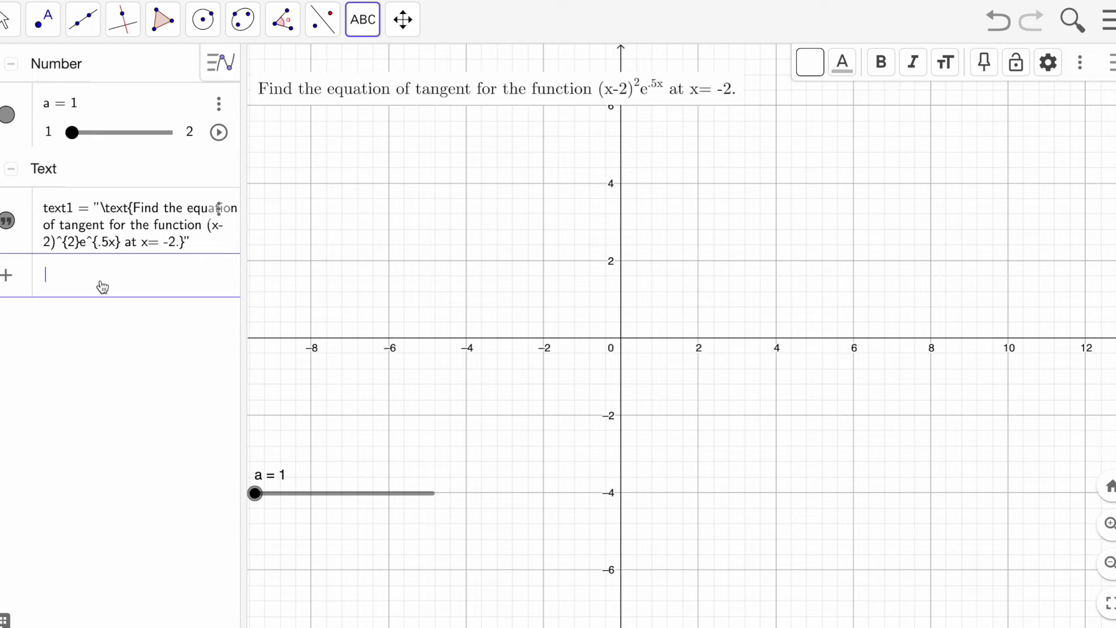
pyautogui.write('f(x) =')
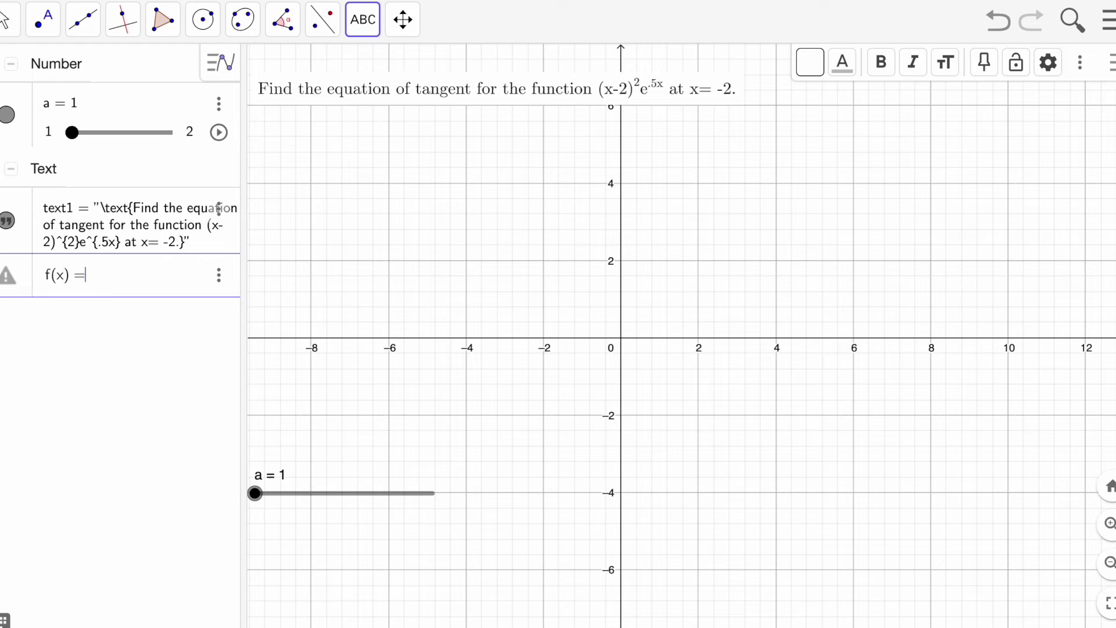
pyautogui.write(' (x - 2)')
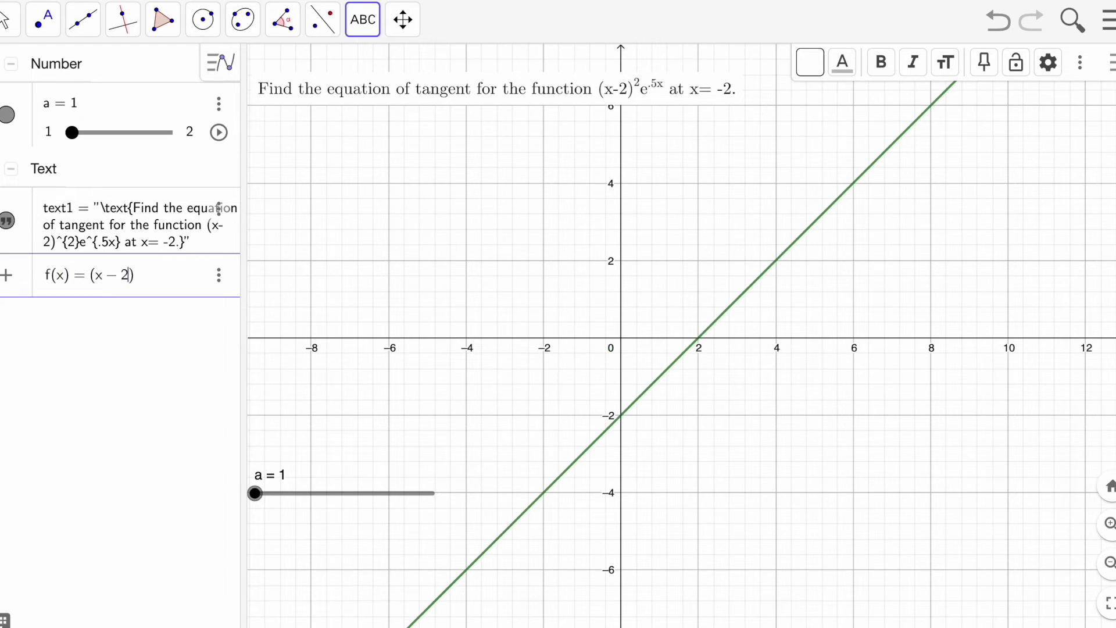
pyautogui.write('^2')
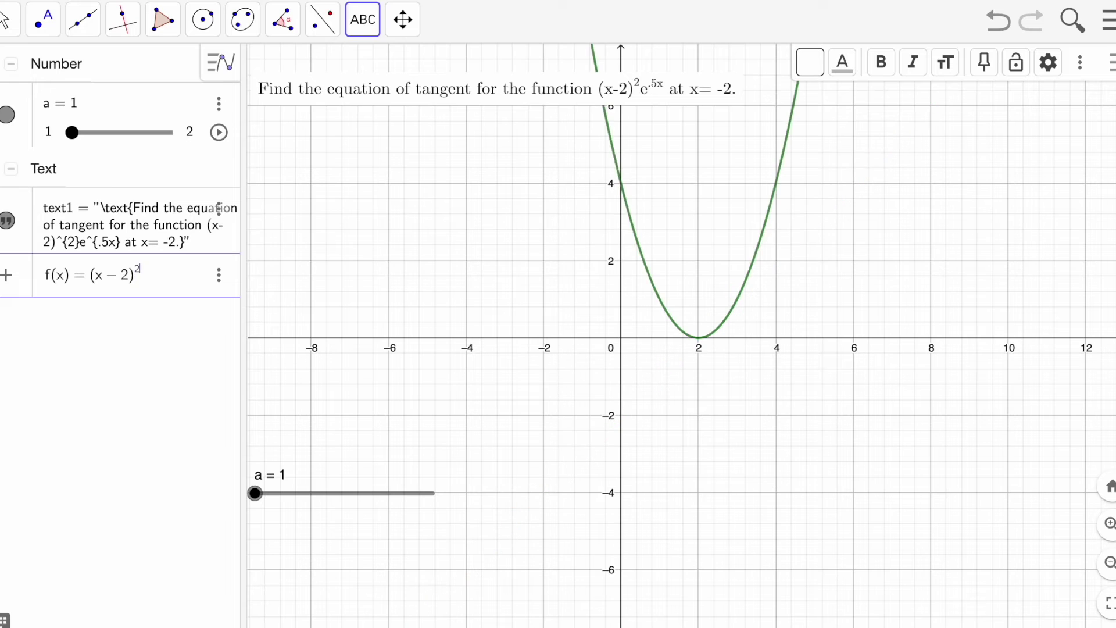
pyautogui.press('Right')
pyautogui.write('e^')
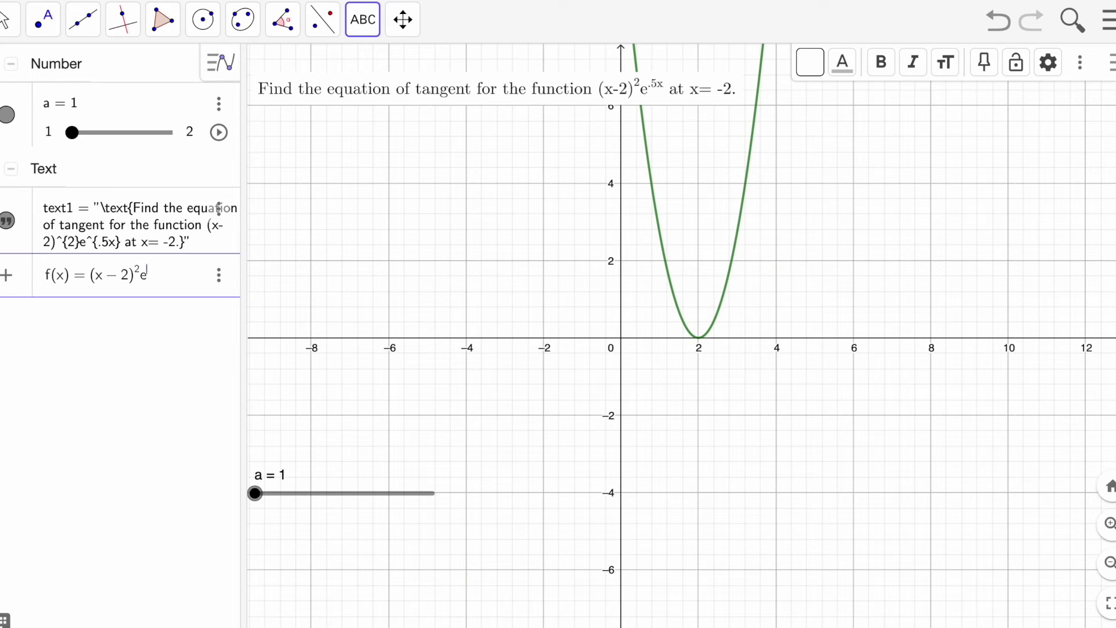
pyautogui.write('.5x')
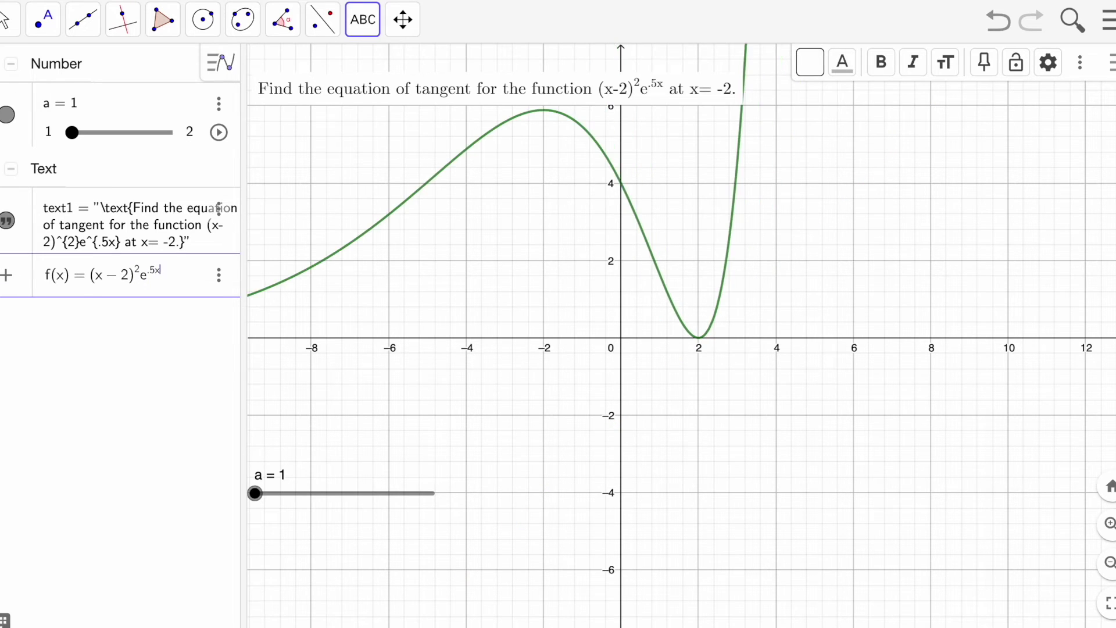
pyautogui.press('Return')
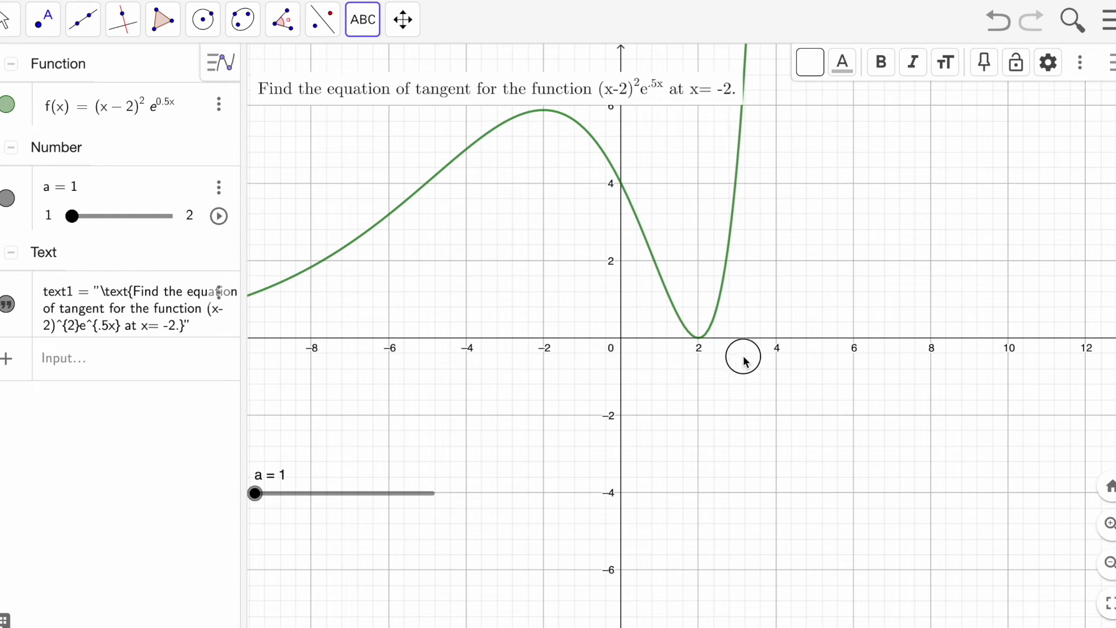
# Step: Switch to the Move tool, place the question text at the graph's upper left above the curve, and lock it
pyautogui.click(743, 360)
pyautogui.click(614, 507)
pyautogui.click(7, 19)
pyautogui.click(38, 71)
pyautogui.moveTo(368, 285); pyautogui.dragTo(662, 363)
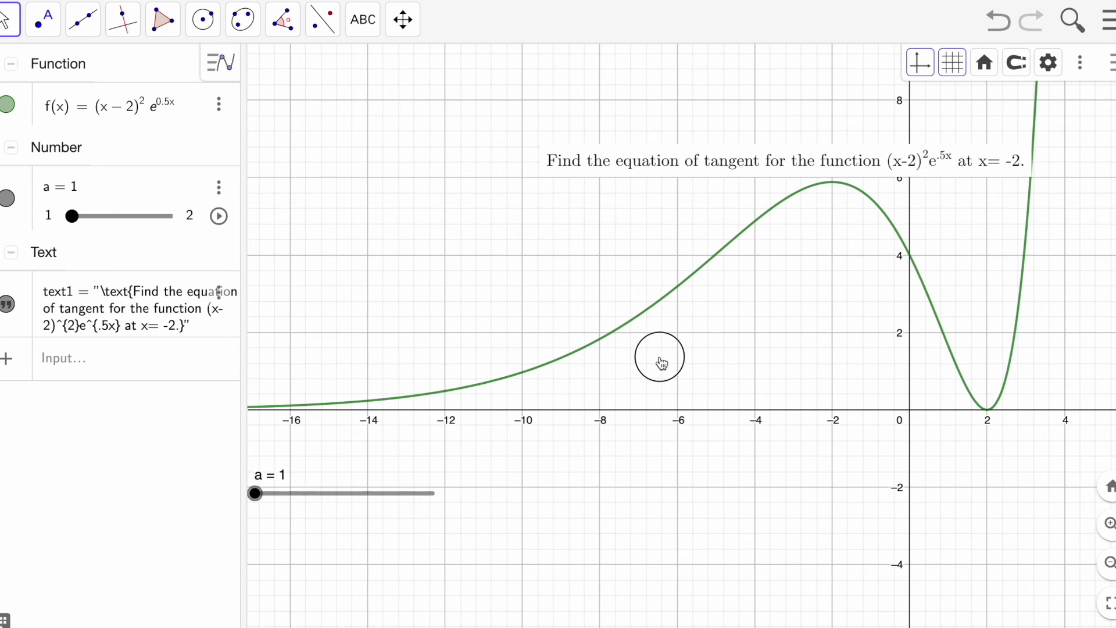
pyautogui.click(597, 168)
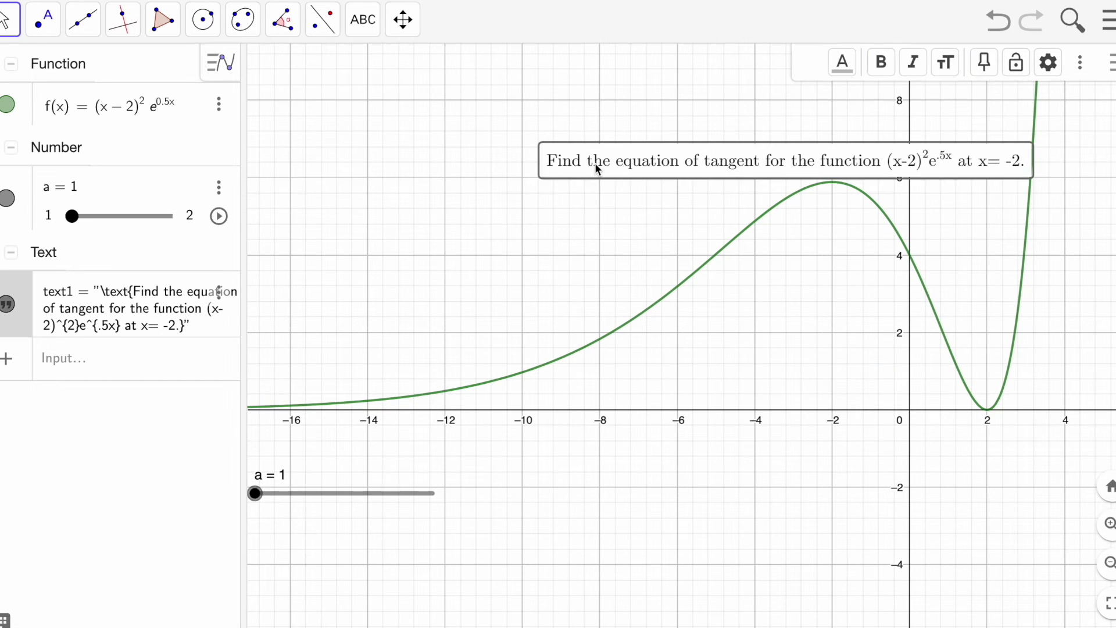
pyautogui.rightClick(597, 168)
pyautogui.moveTo(565, 163); pyautogui.dragTo(316, 87)
pyautogui.rightClick(315, 87)
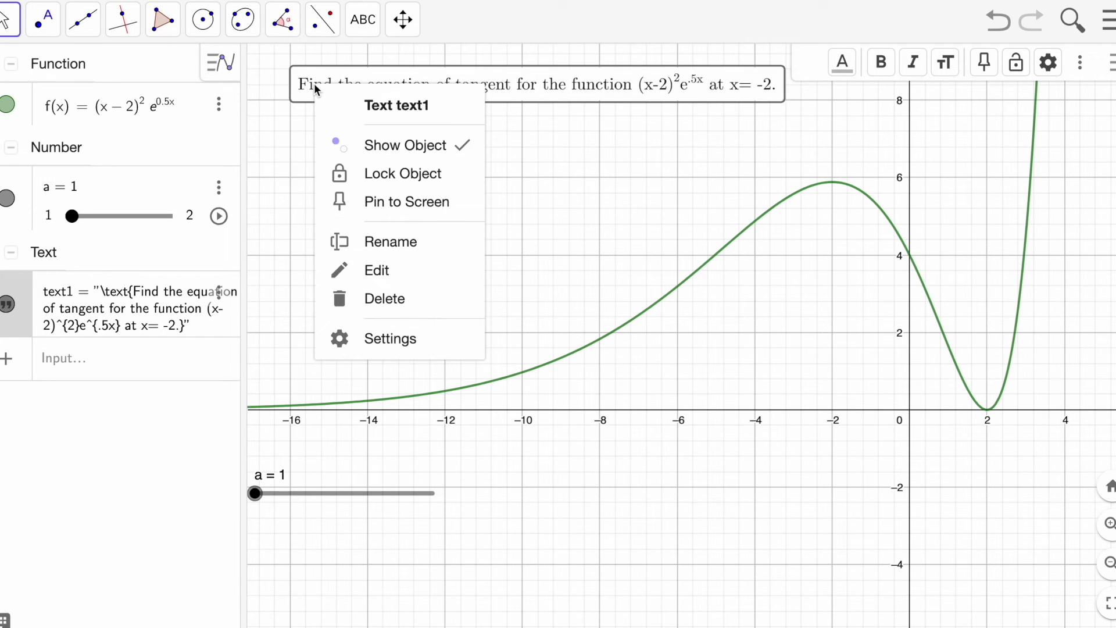
pyautogui.click(396, 186)
pyautogui.moveTo(466, 336); pyautogui.dragTo(432, 299)
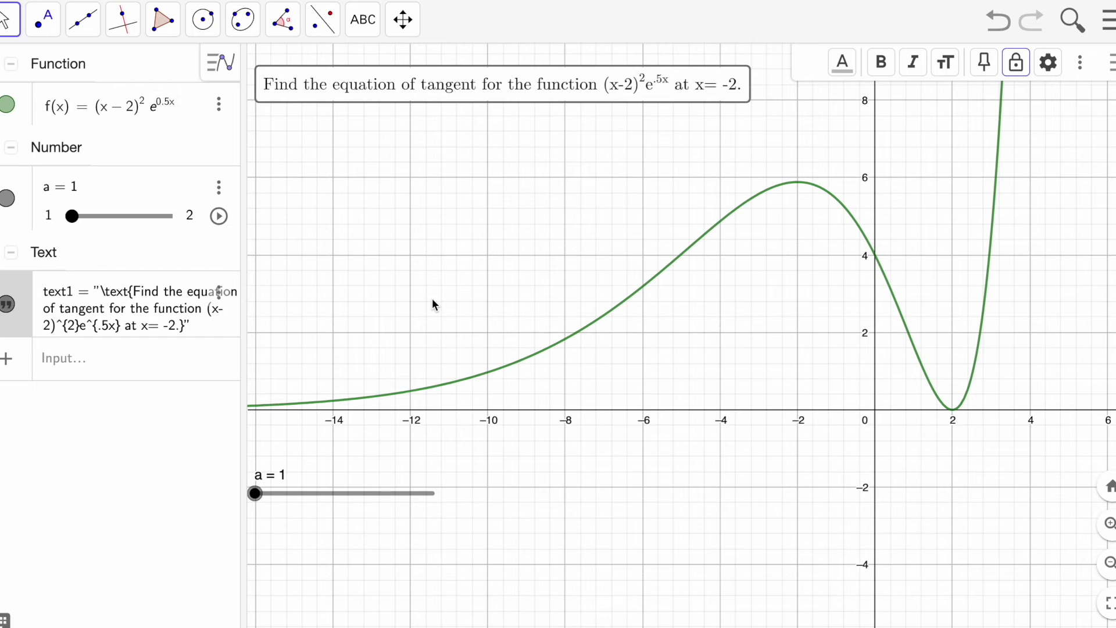
# Step: Set the condition to show function f to a==2, and set slider a to 2 to test it
pyautogui.rightClick(669, 266)
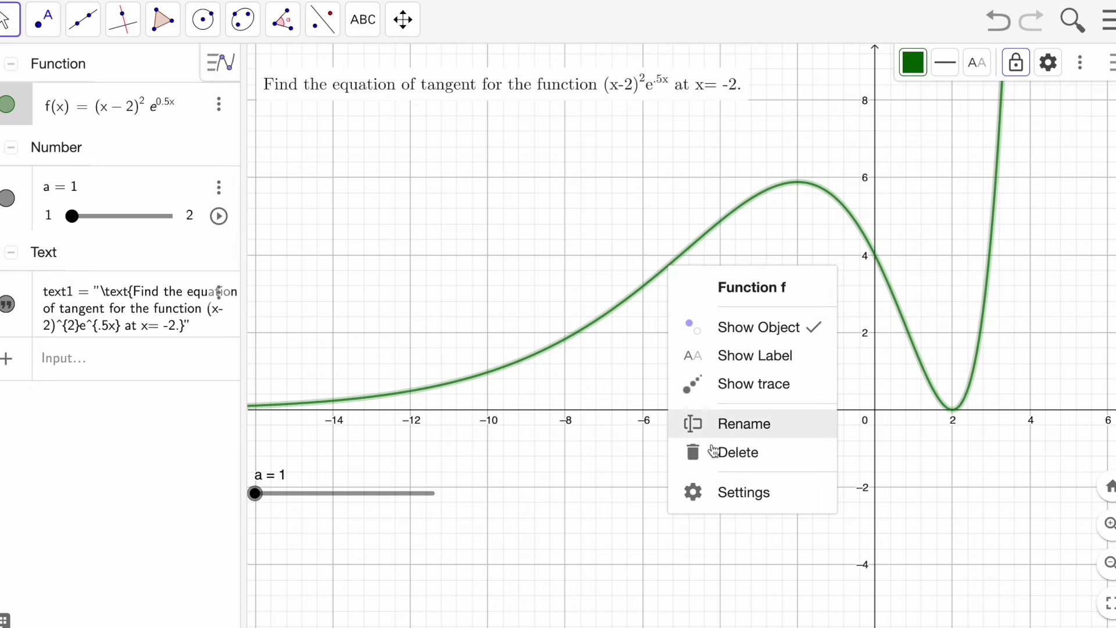
pyautogui.click(718, 492)
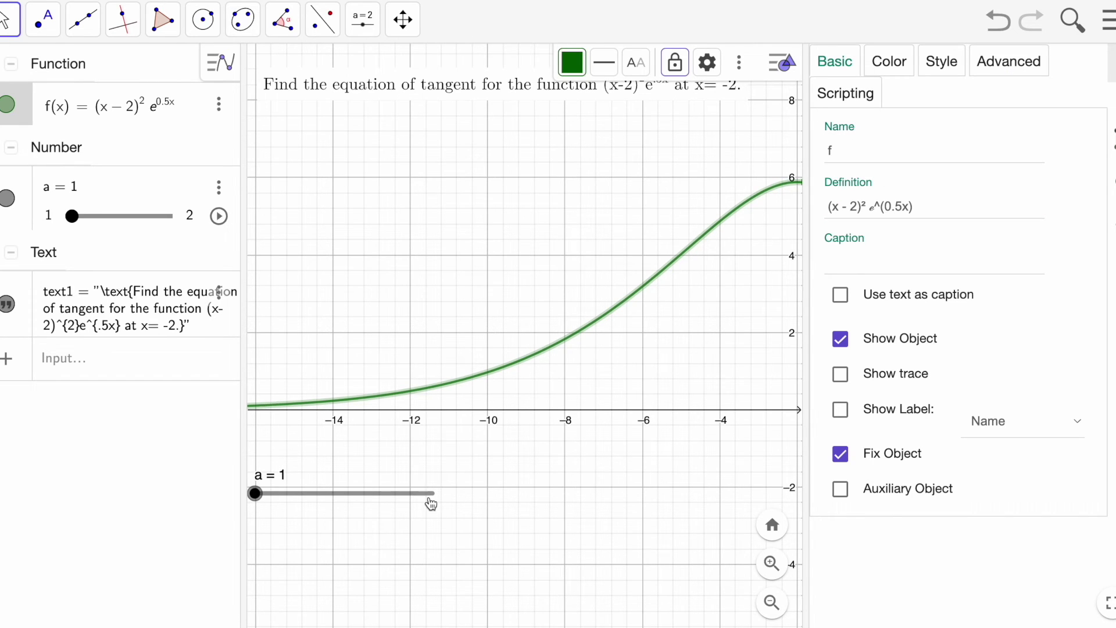
pyautogui.click(1012, 64)
pyautogui.click(849, 154)
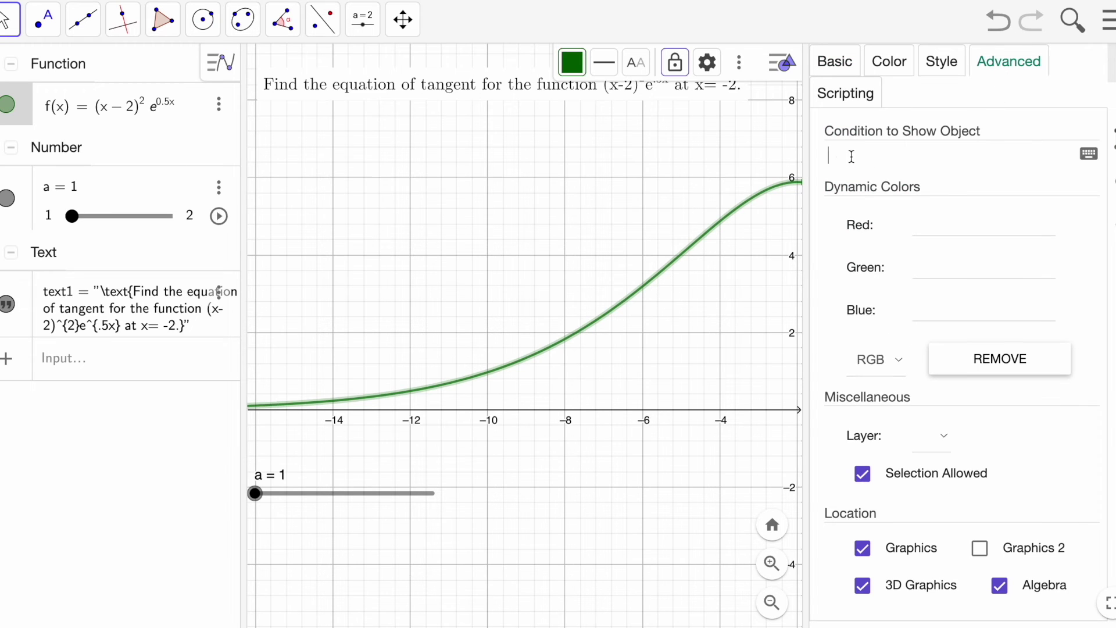
pyautogui.write('a==2')
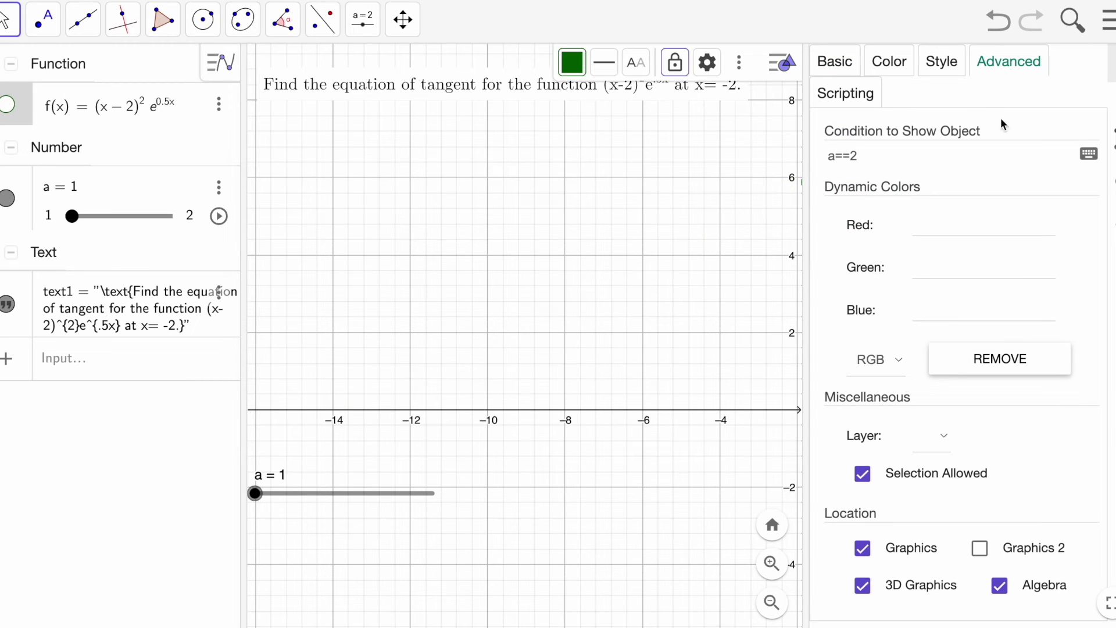
pyautogui.click(697, 229)
pyautogui.click(87, 372)
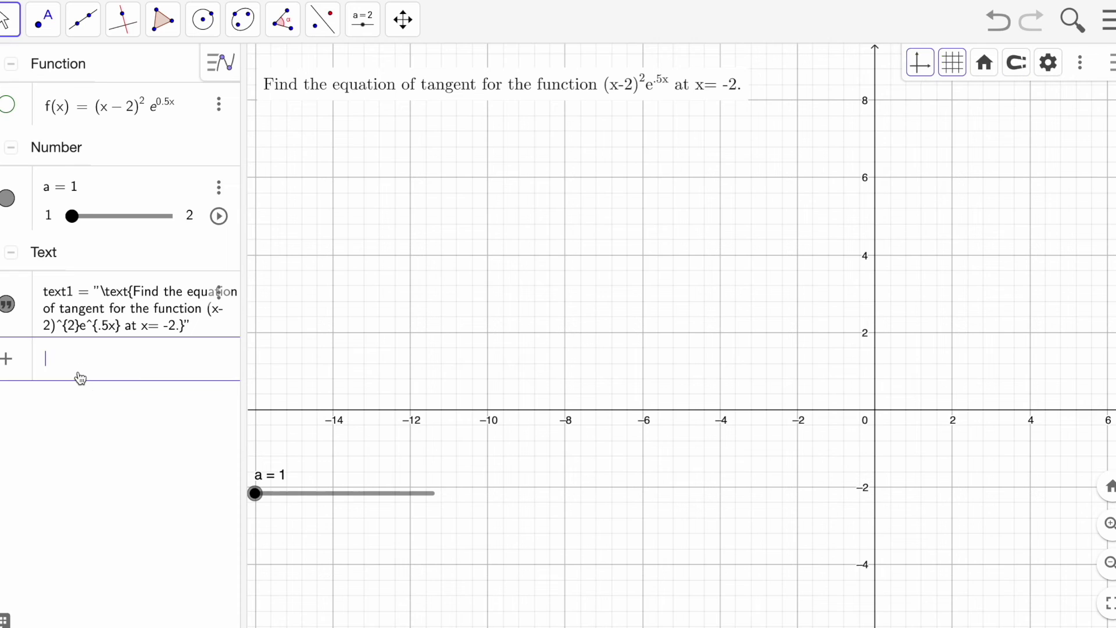
pyautogui.moveTo(256, 493); pyautogui.dragTo(390, 501)
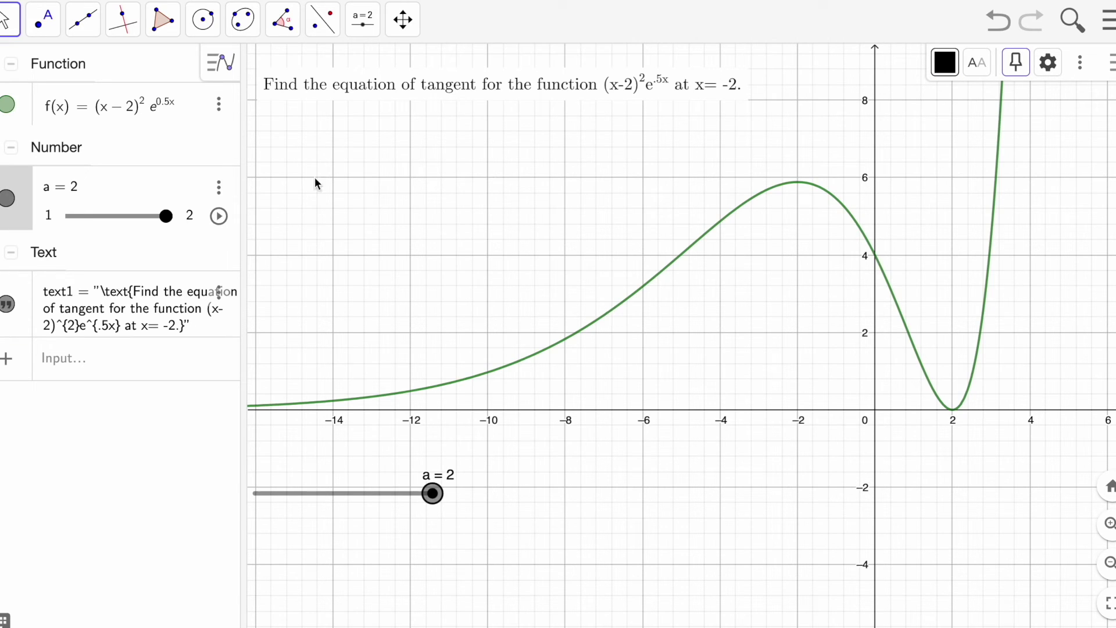
# Step: Place a Point on Object on the curve of f at about x = -5.73, and return to the Move tool
pyautogui.click(51, 31)
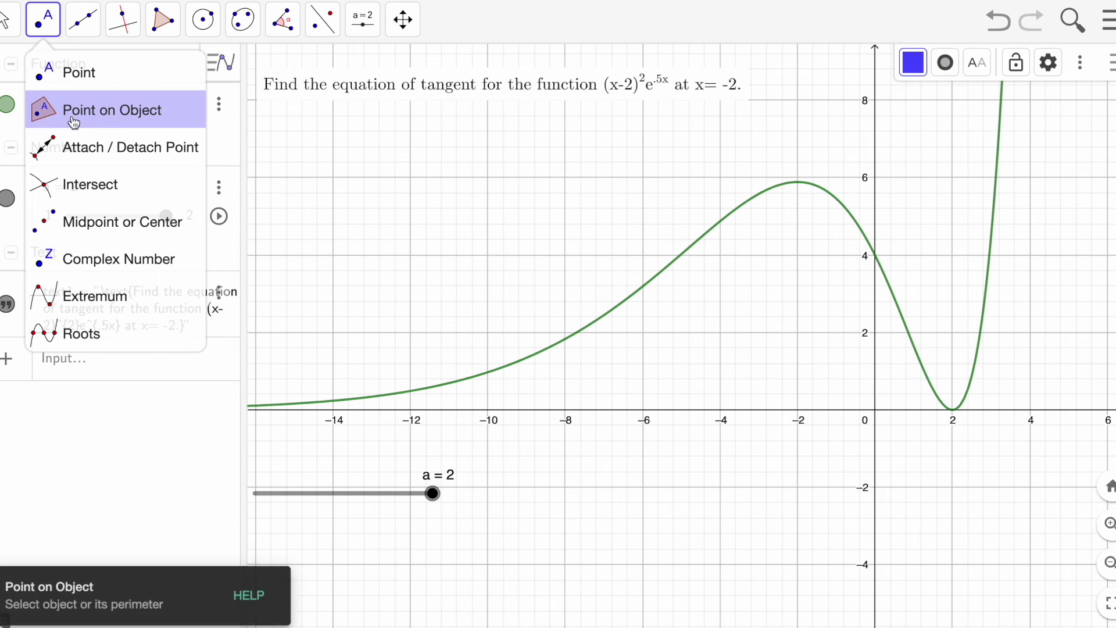
pyautogui.click(108, 119)
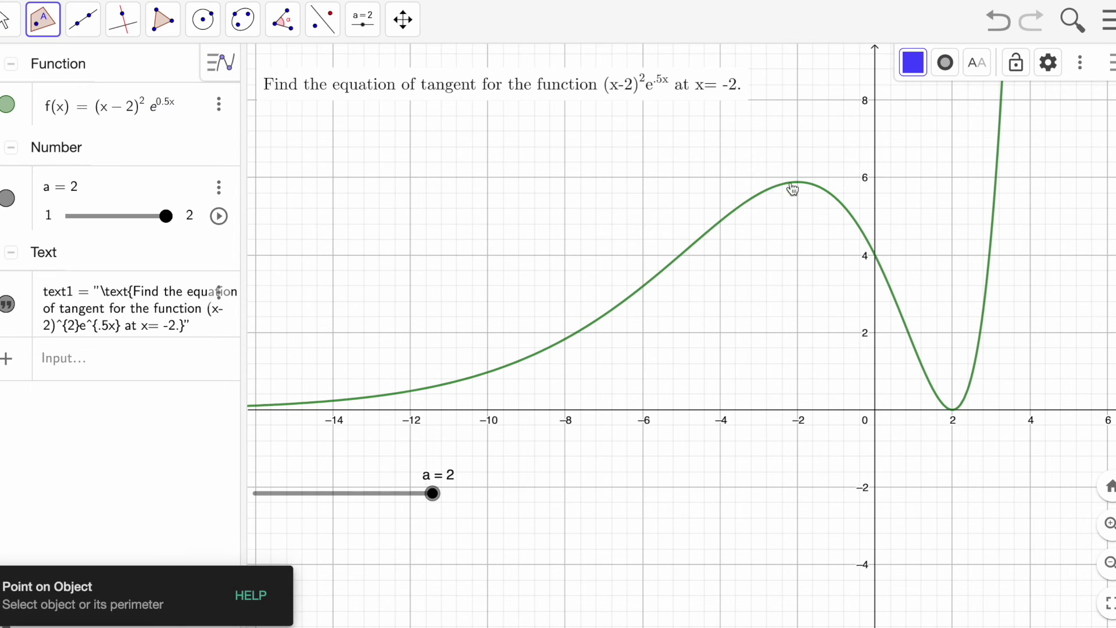
pyautogui.click(653, 278)
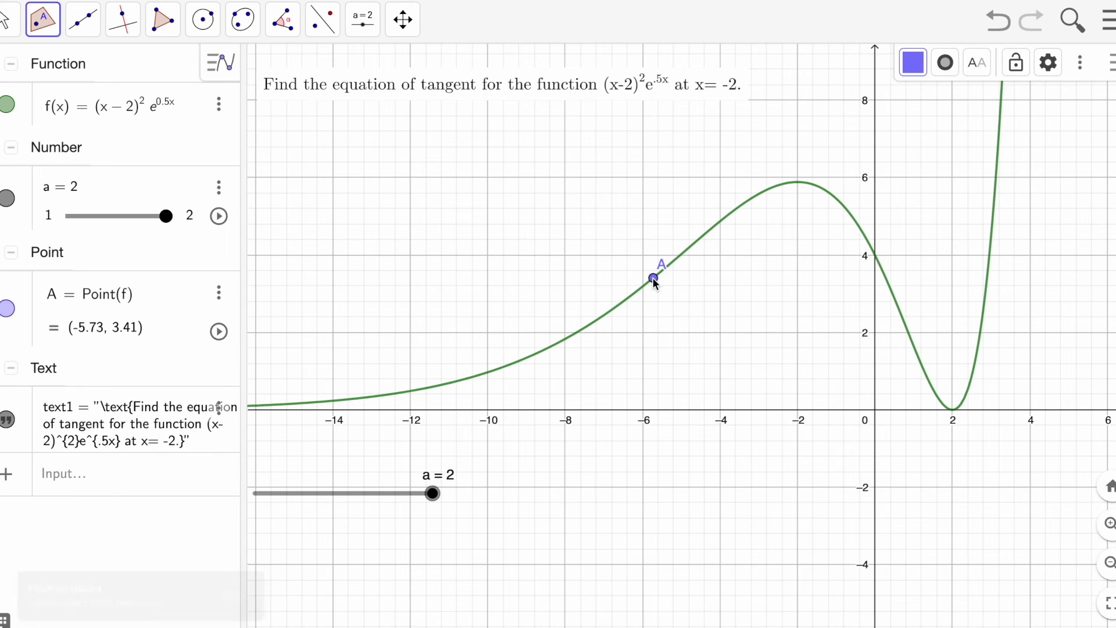
pyautogui.click(9, 23)
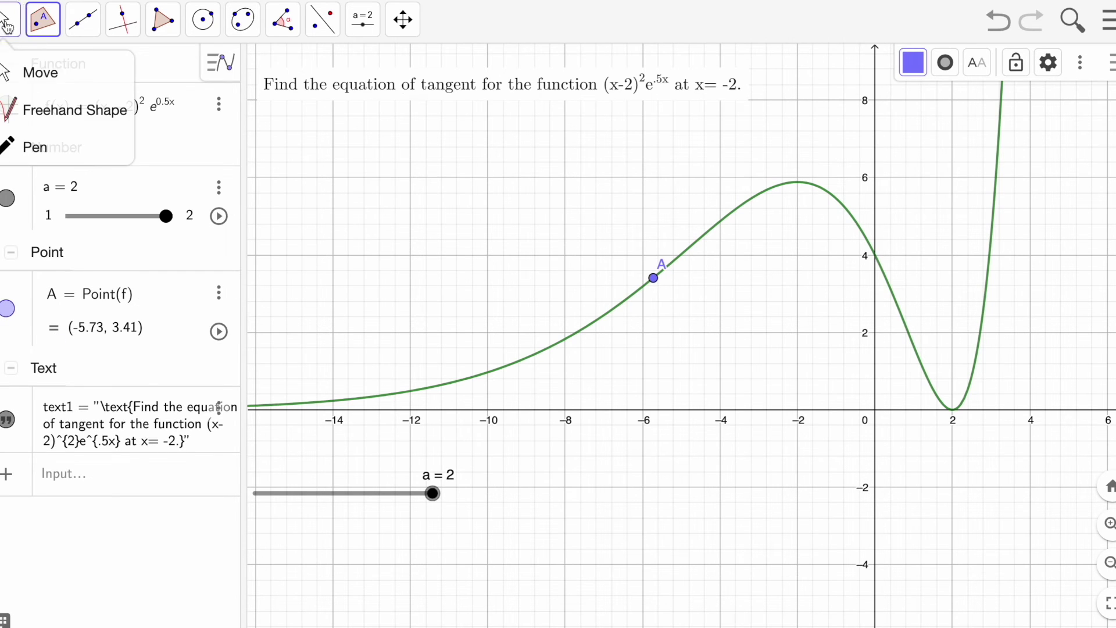
pyautogui.click(19, 69)
# Step: Create the tangent to f at point A with the command Tangent(A, f)
pyautogui.click(70, 479)
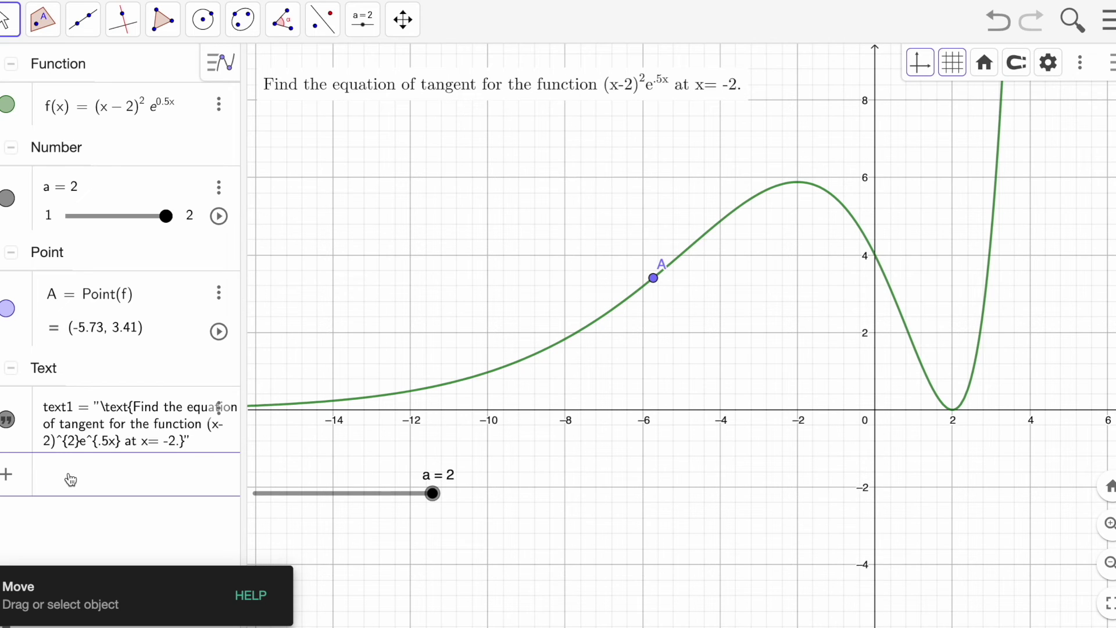
pyautogui.write('ta')
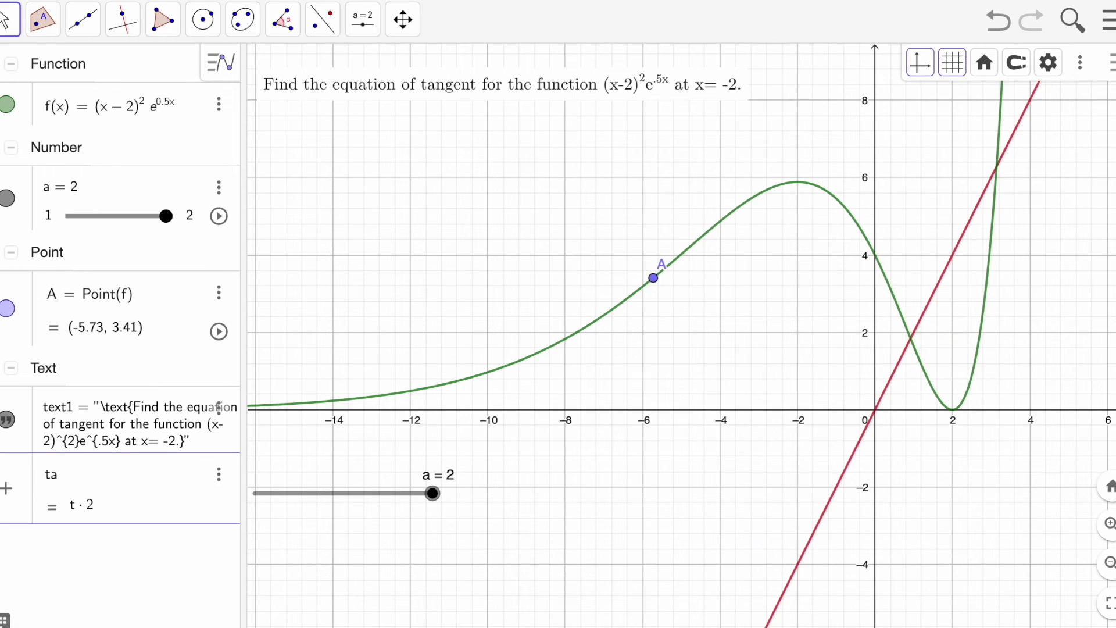
pyautogui.write('nge')
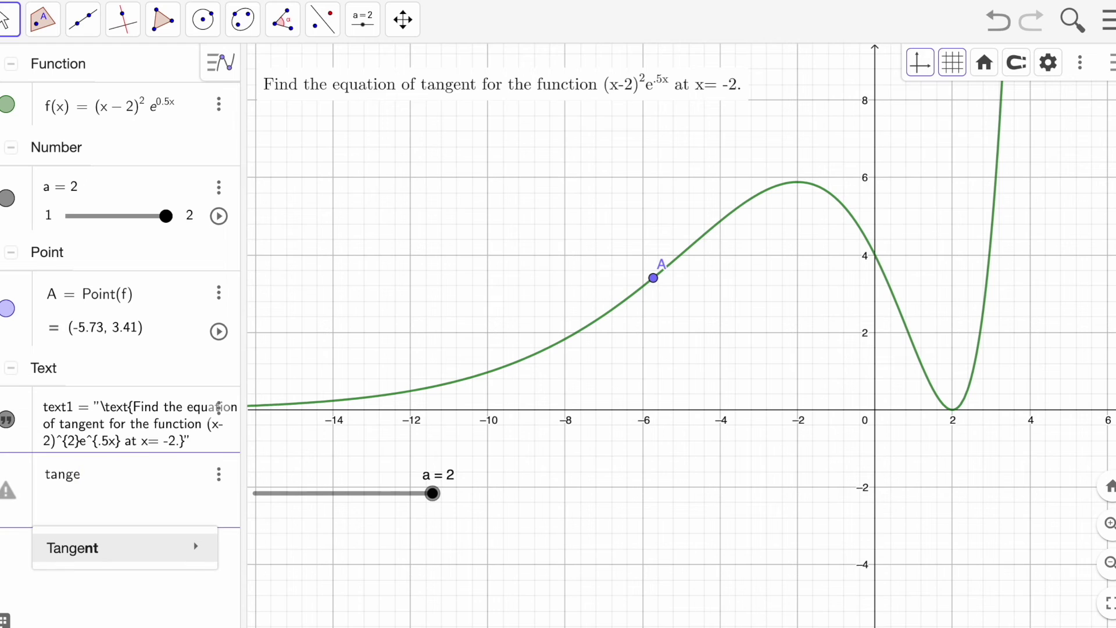
pyautogui.moveTo(154, 566)
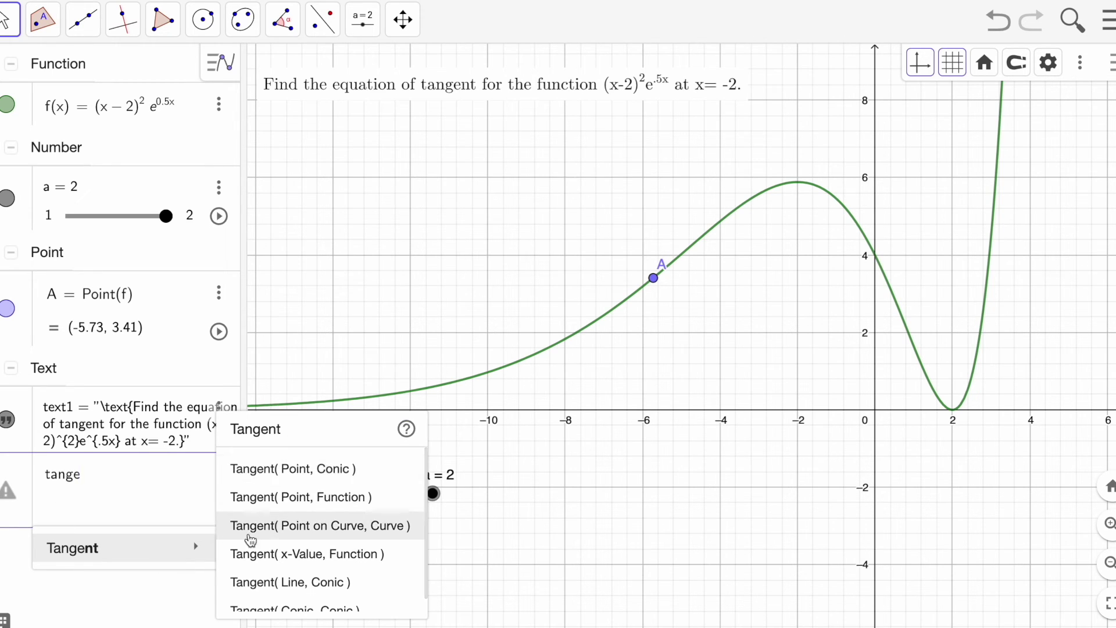
pyautogui.click(313, 499)
pyautogui.write('A, ')
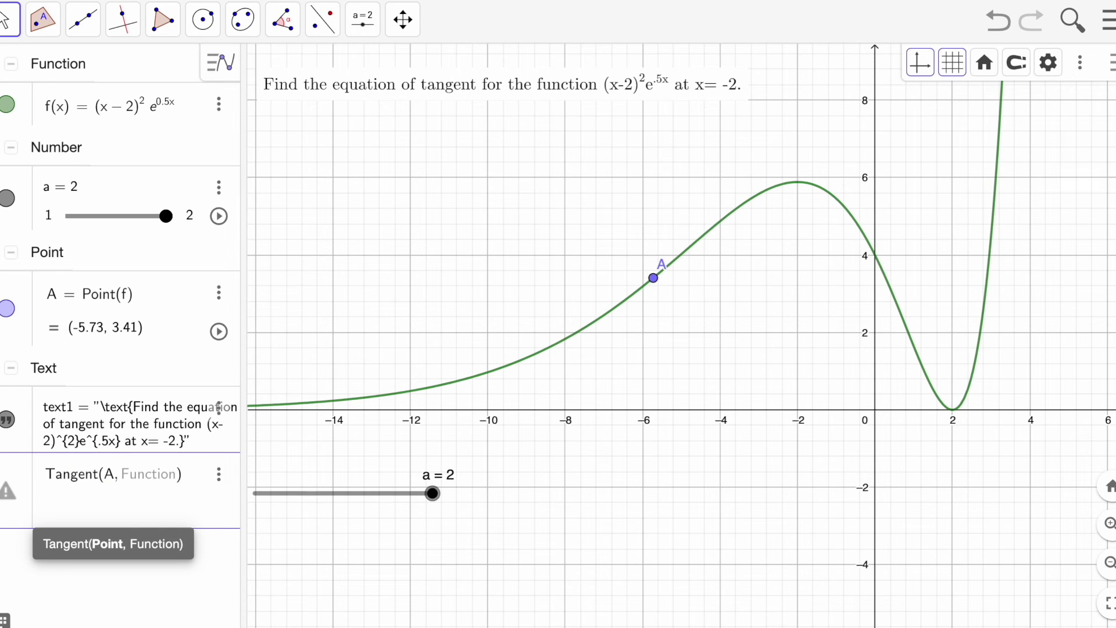
pyautogui.write('f')
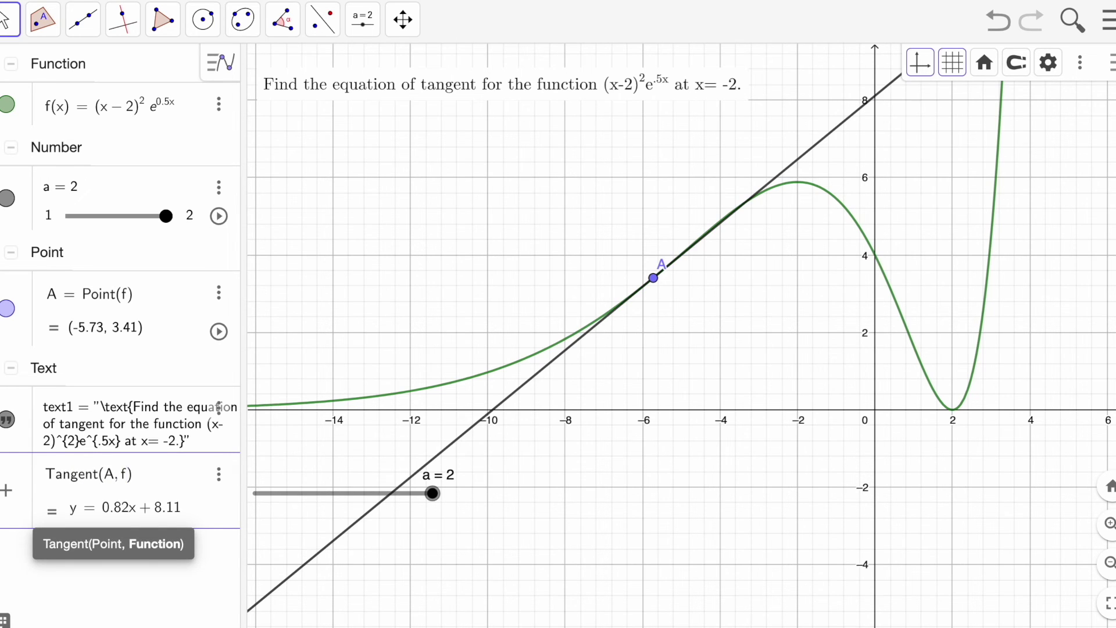
pyautogui.press('Return')
# Step: Test the tangent by animating point A along the curve, stopping it, and moving it to about x = -7.63
pyautogui.click(654, 278)
pyautogui.moveTo(654, 279)
pyautogui.mouseDown()
pyautogui.moveTo(749, 228)
pyautogui.moveTo(794, 232)
pyautogui.moveTo(653, 294)
pyautogui.mouseUp()
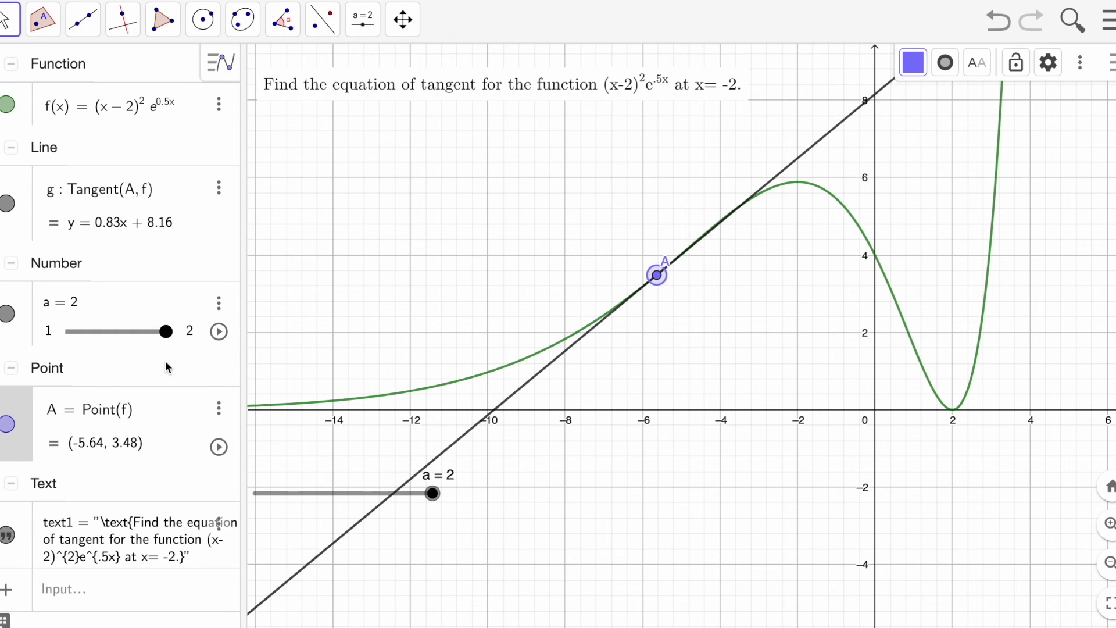
pyautogui.click(220, 447)
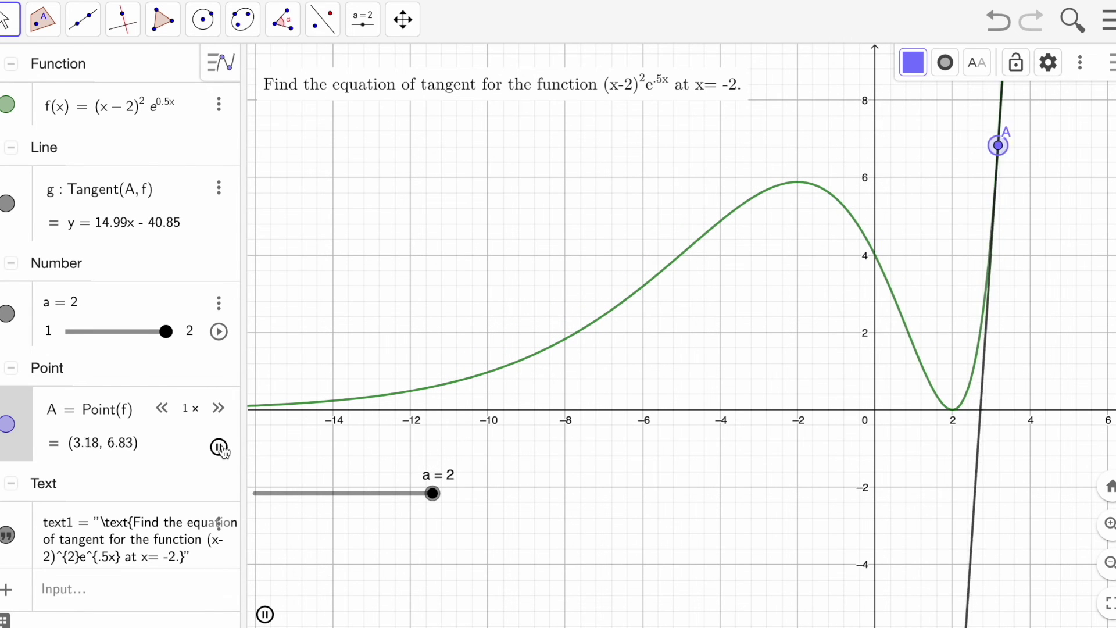
pyautogui.click(220, 447)
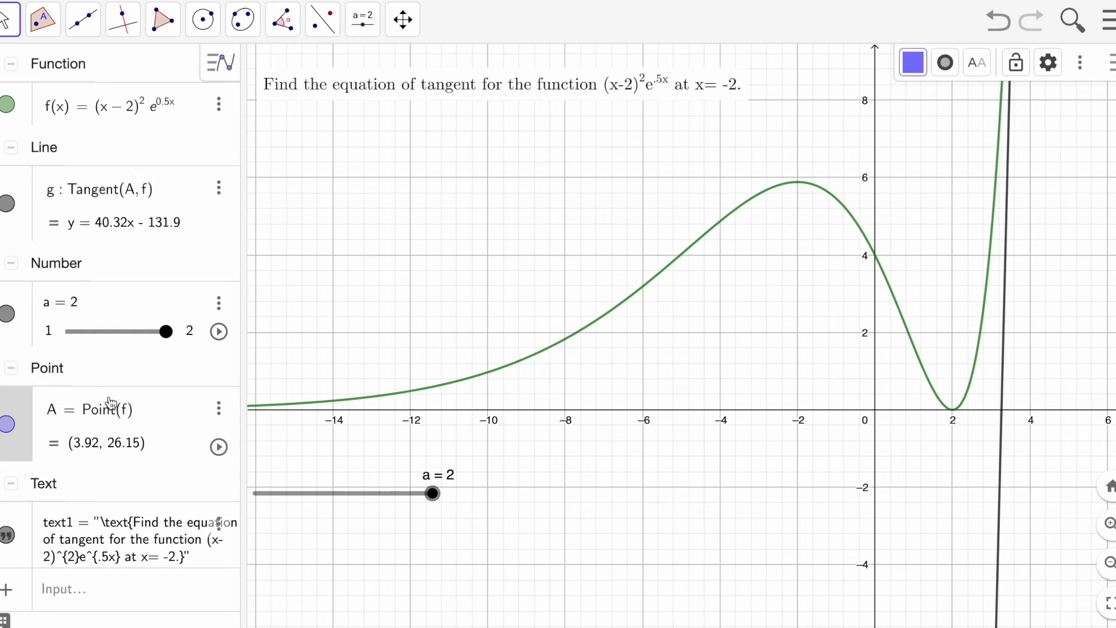
pyautogui.click(219, 448)
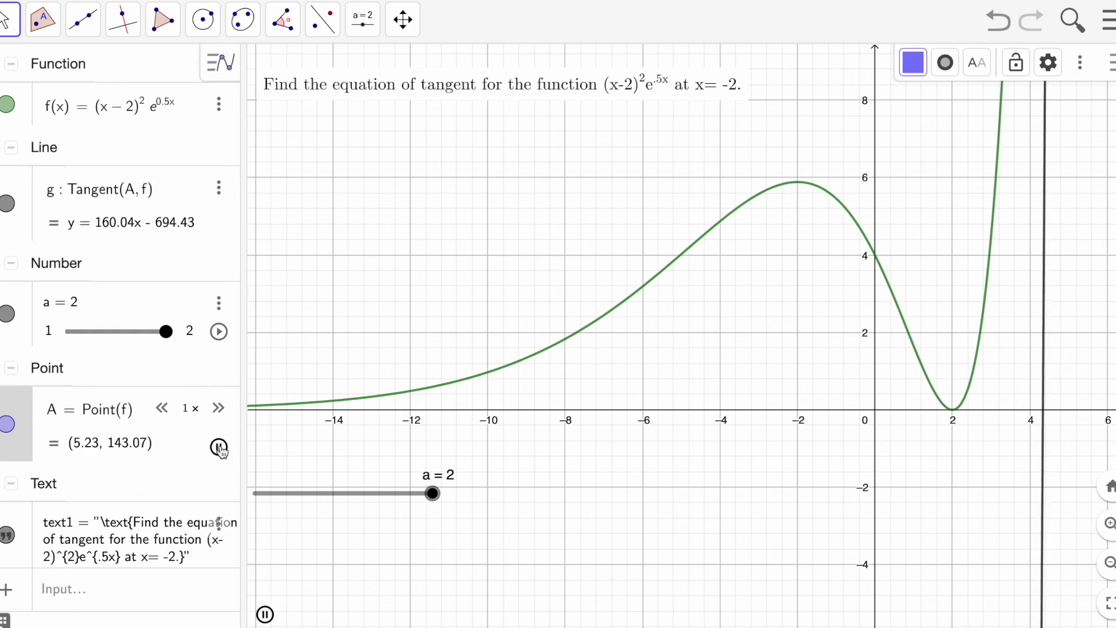
pyautogui.click(219, 447)
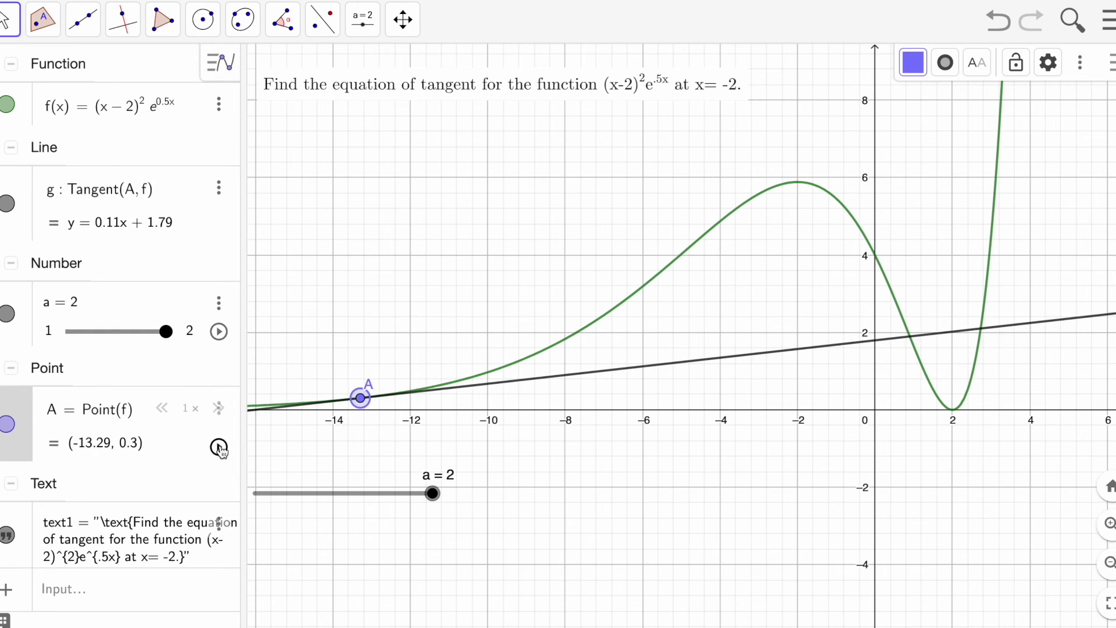
pyautogui.moveTo(361, 398); pyautogui.dragTo(581, 329)
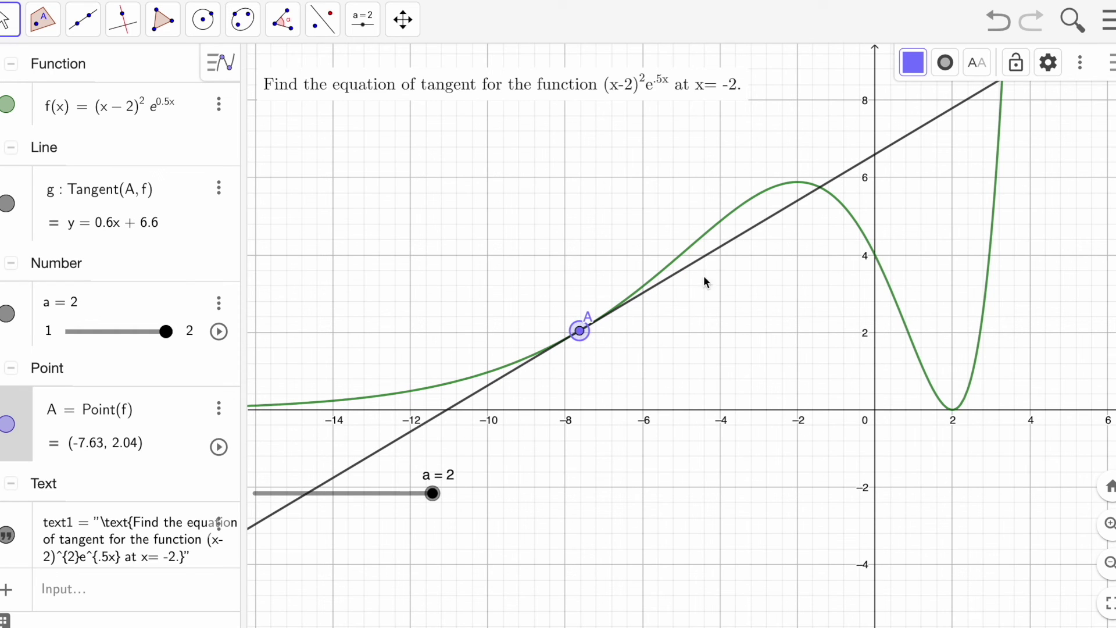
# Step: Set the condition to show tangent line g to a==2
pyautogui.click(718, 250)
pyautogui.rightClick(717, 249)
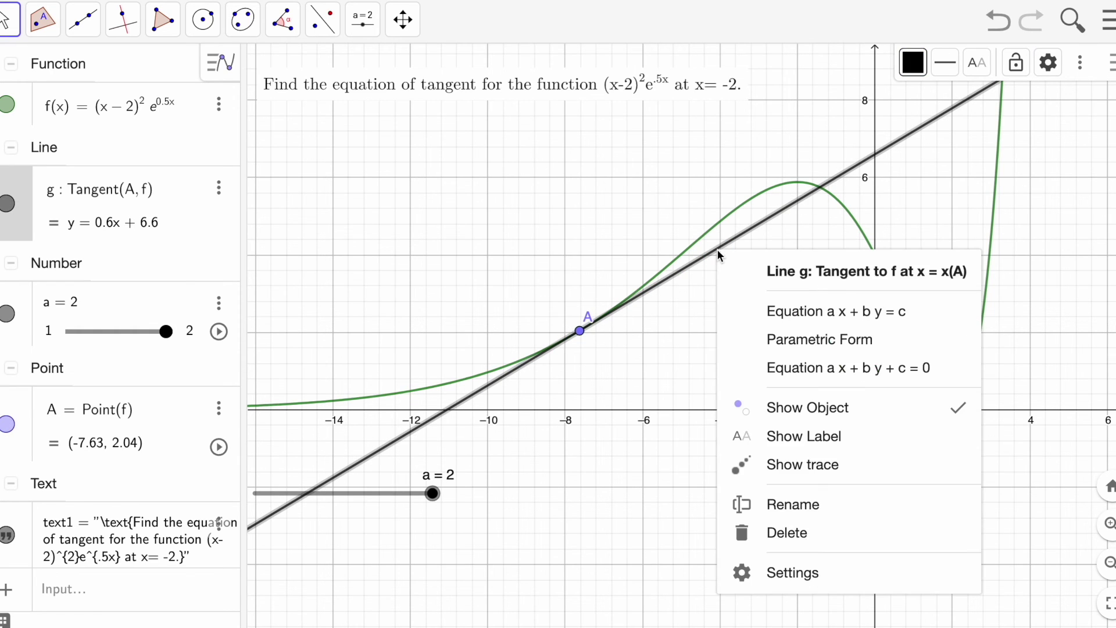
pyautogui.click(780, 575)
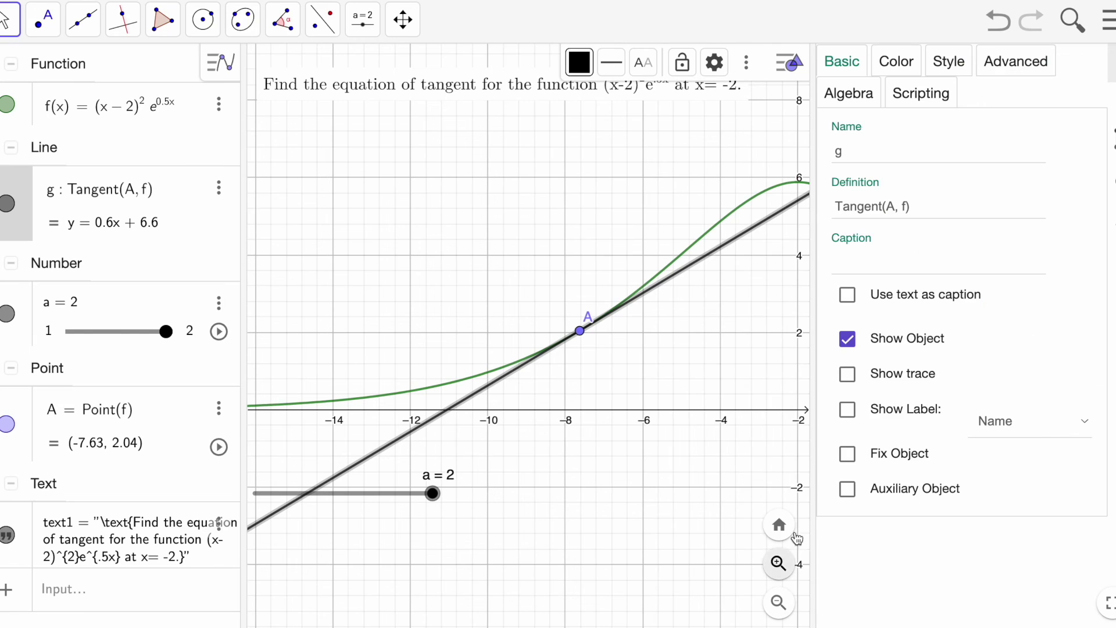
pyautogui.click(1016, 60)
pyautogui.click(838, 157)
pyautogui.write('a==2')
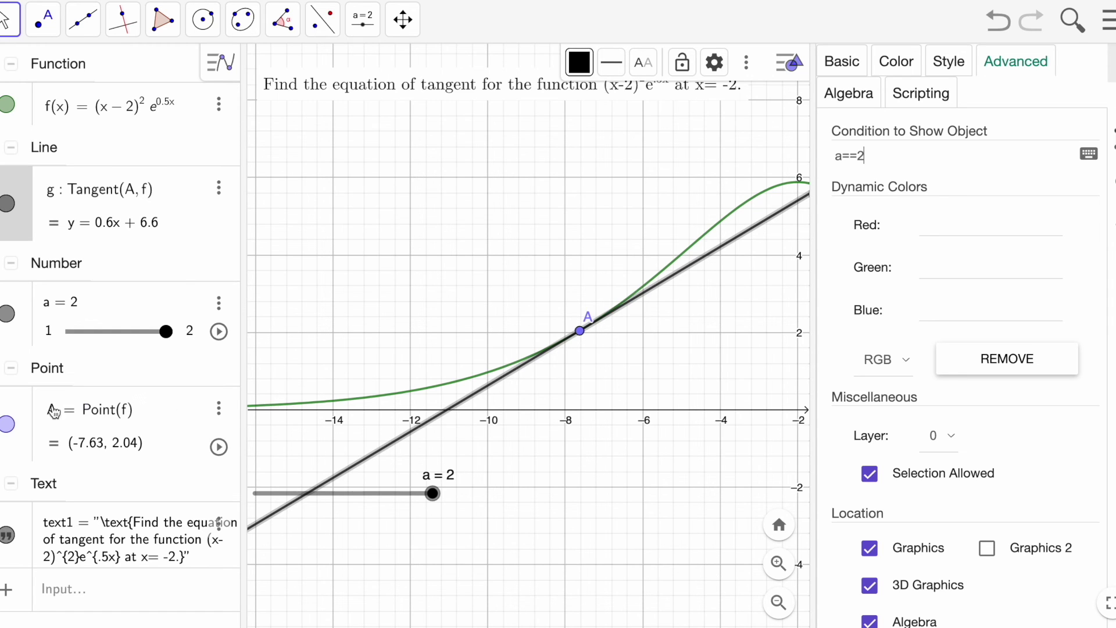
# Step: Set the condition to show point A to a==2, and set slider a to 1 to test it
pyautogui.click(581, 333)
pyautogui.click(871, 157)
pyautogui.write('a==2')
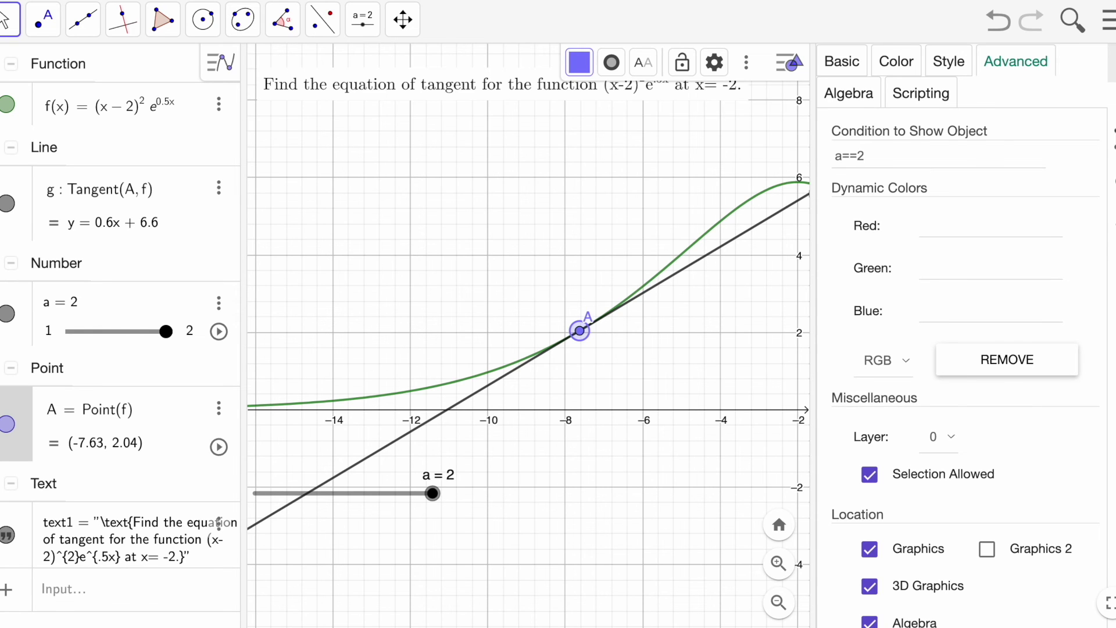
pyautogui.click(632, 404)
pyautogui.moveTo(434, 493); pyautogui.dragTo(285, 501)
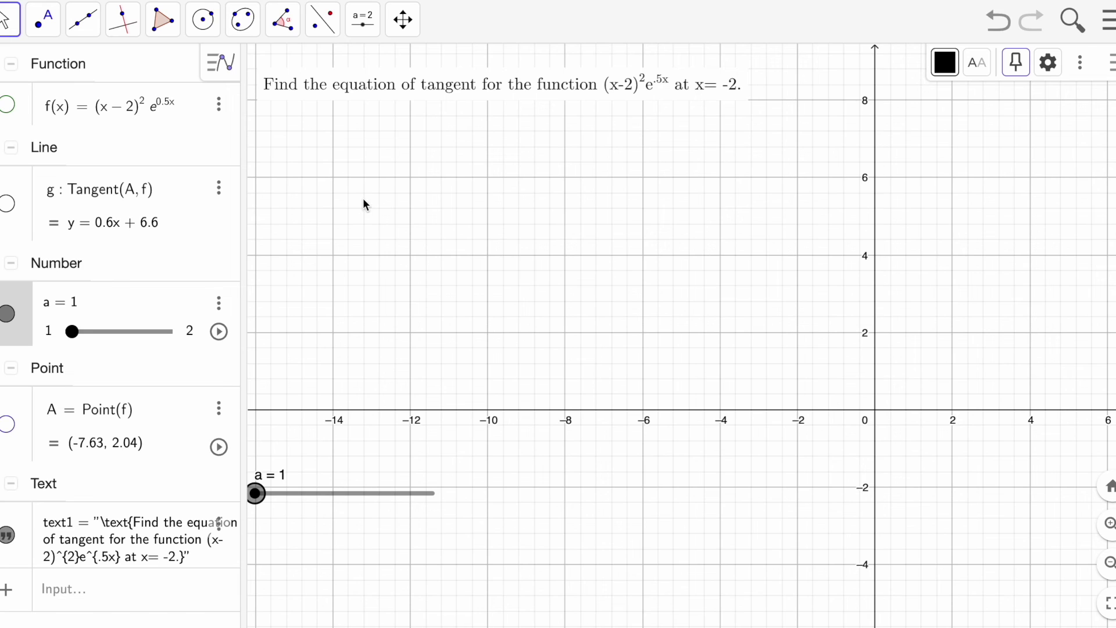
# Step: Create the derivative of the function with the command Derivative(f)
pyautogui.click(69, 601)
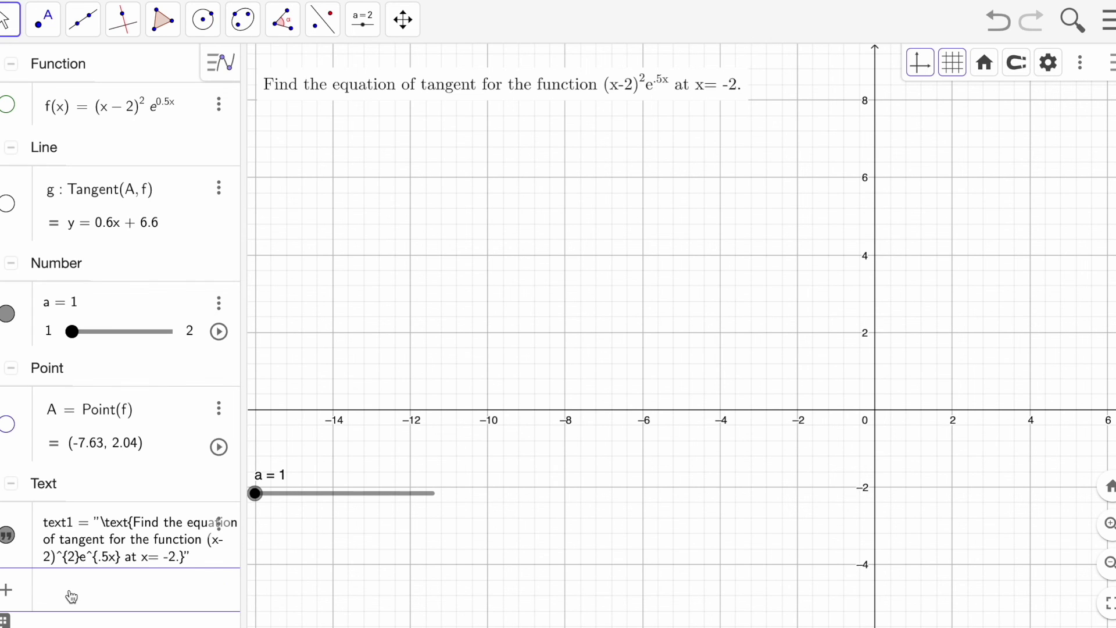
pyautogui.write('der')
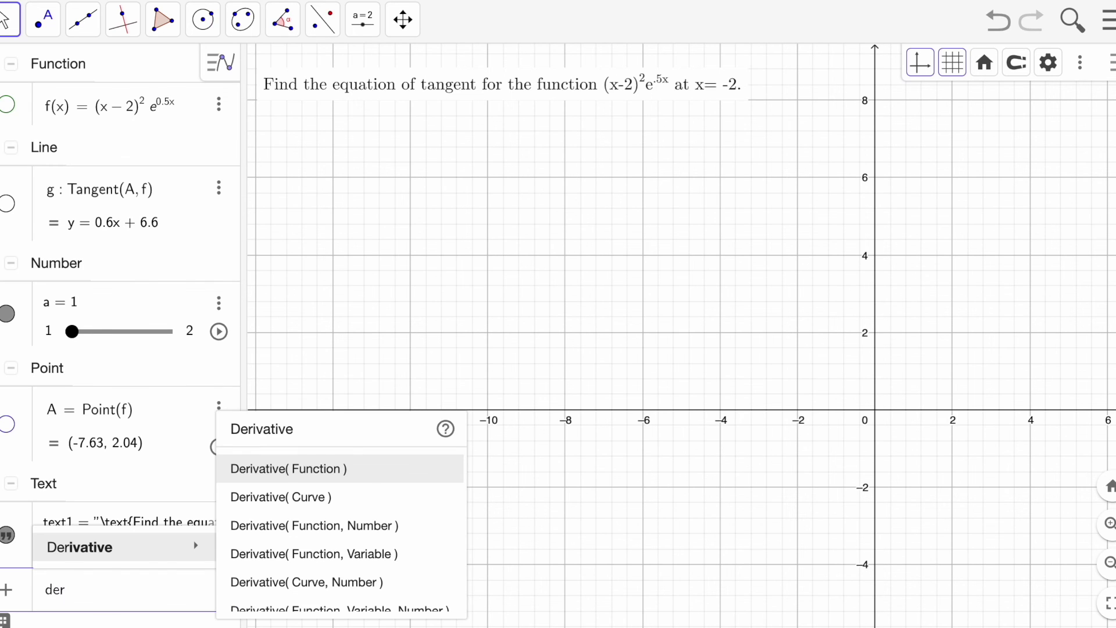
pyautogui.press('Return')
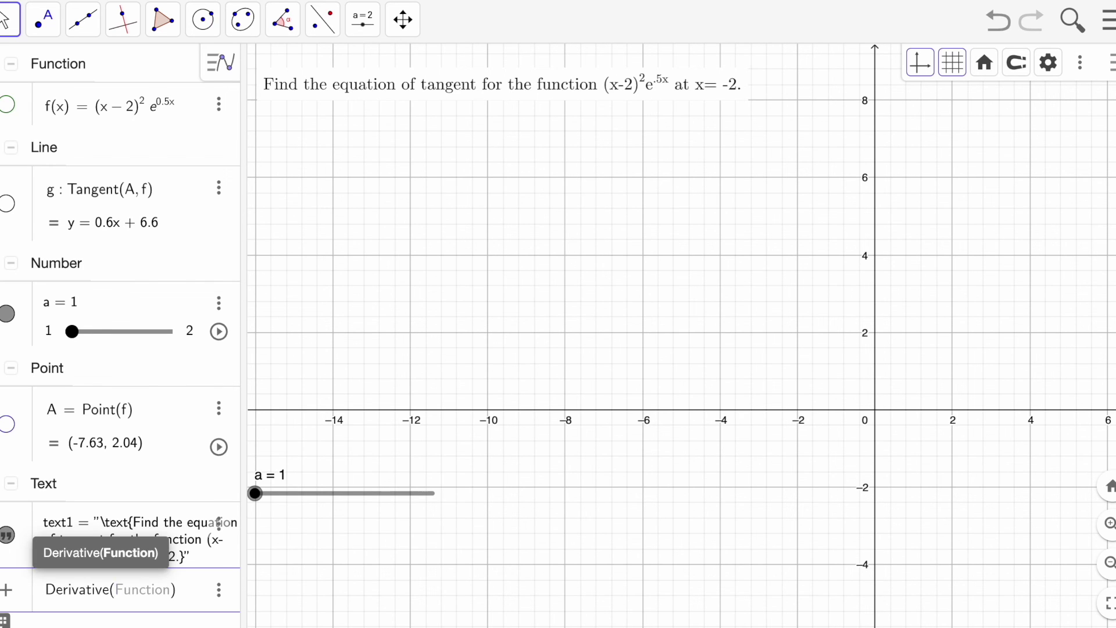
pyautogui.write('f')
pyautogui.press('Return')
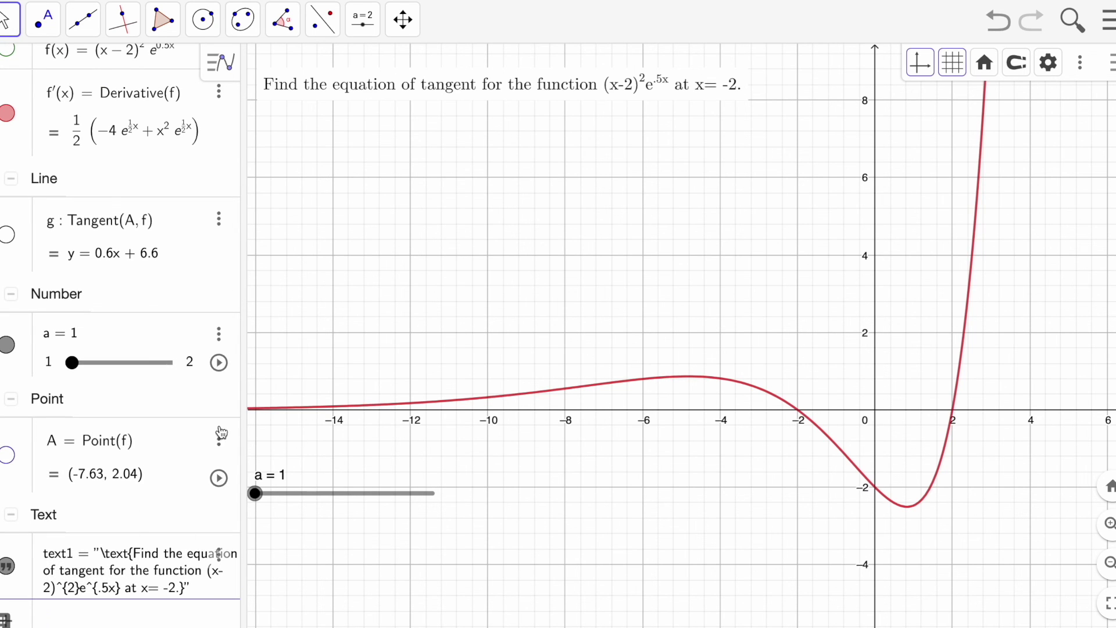
# Step: Set the condition to show the derivative f' to a==2, and close its settings
pyautogui.rightClick(625, 383)
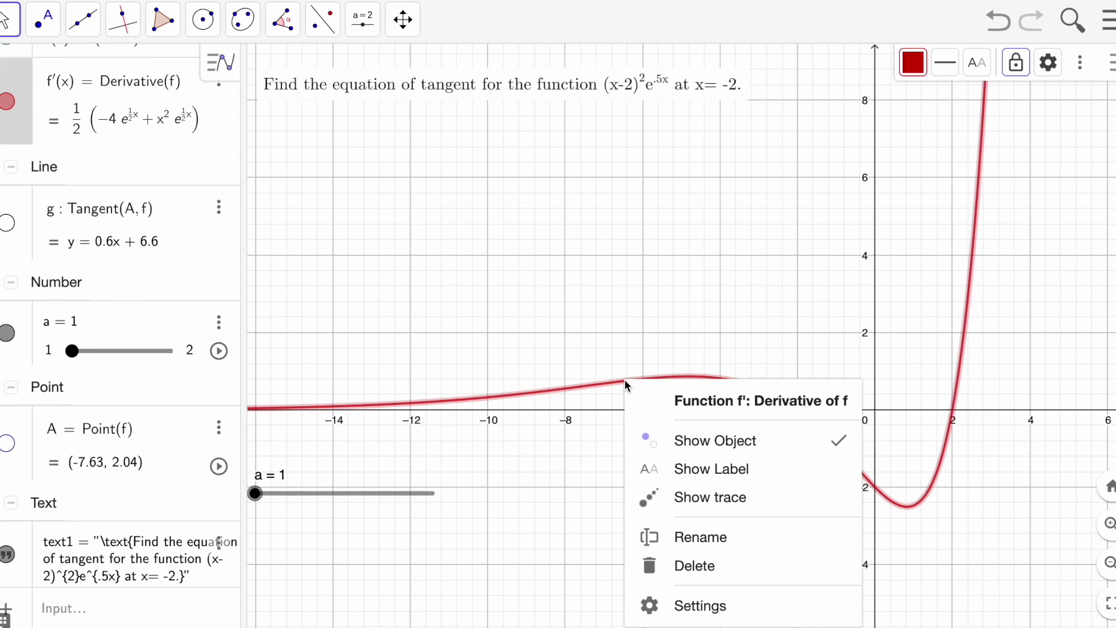
pyautogui.click(695, 606)
pyautogui.click(1021, 61)
pyautogui.click(882, 144)
pyautogui.write('a==2')
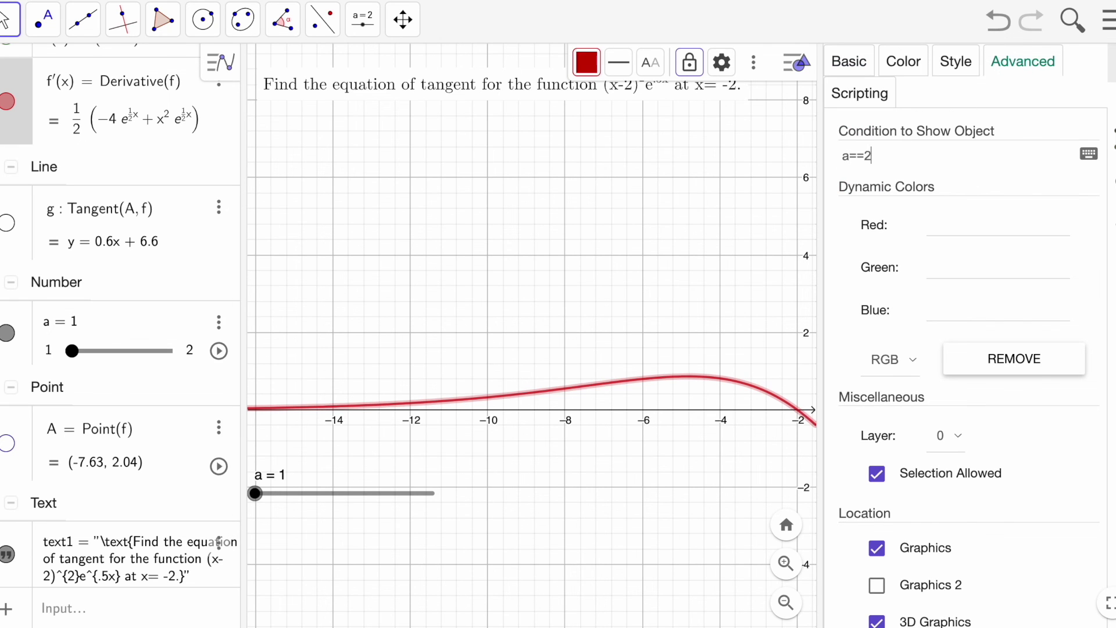
pyautogui.press('Return')
pyautogui.click(1072, 68)
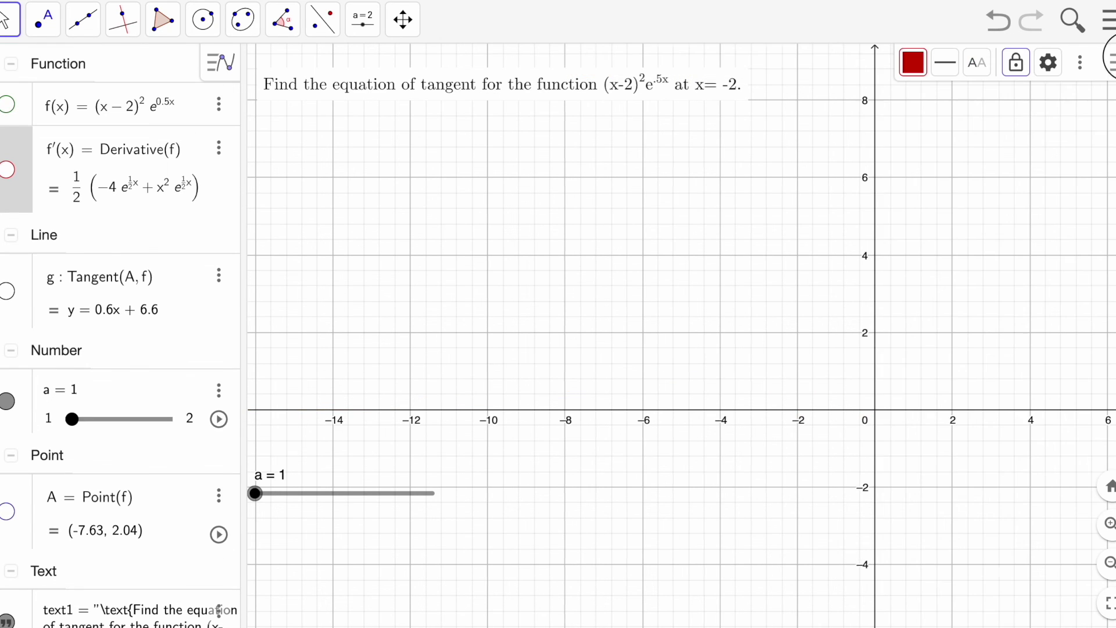
# Step: Set slider a to 2 and move point A along the curve to x = -2
pyautogui.moveTo(253, 496); pyautogui.dragTo(374, 489)
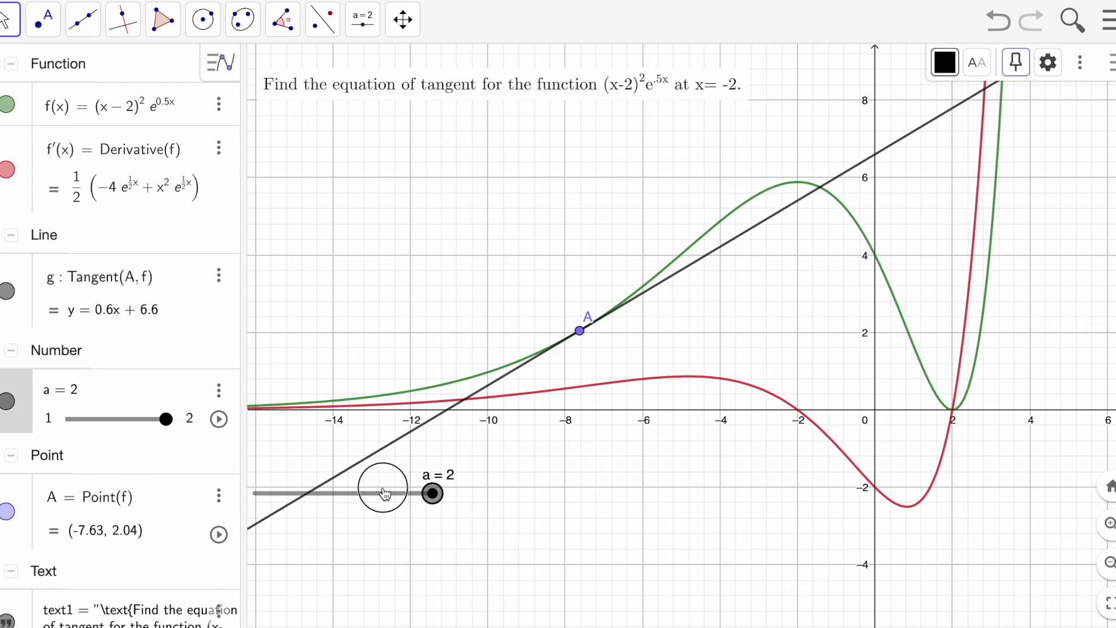
pyautogui.moveTo(579, 331); pyautogui.dragTo(798, 263)
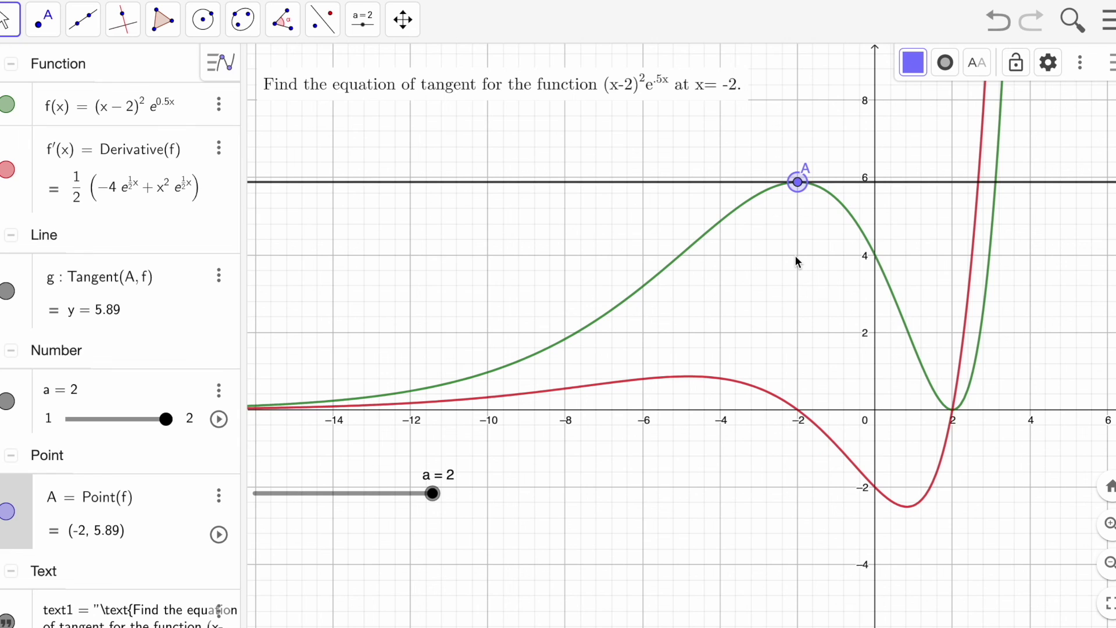
pyautogui.moveTo(433, 494)
pyautogui.mouseDown()
pyautogui.moveTo(286, 498)
pyautogui.moveTo(439, 495)
pyautogui.mouseUp()
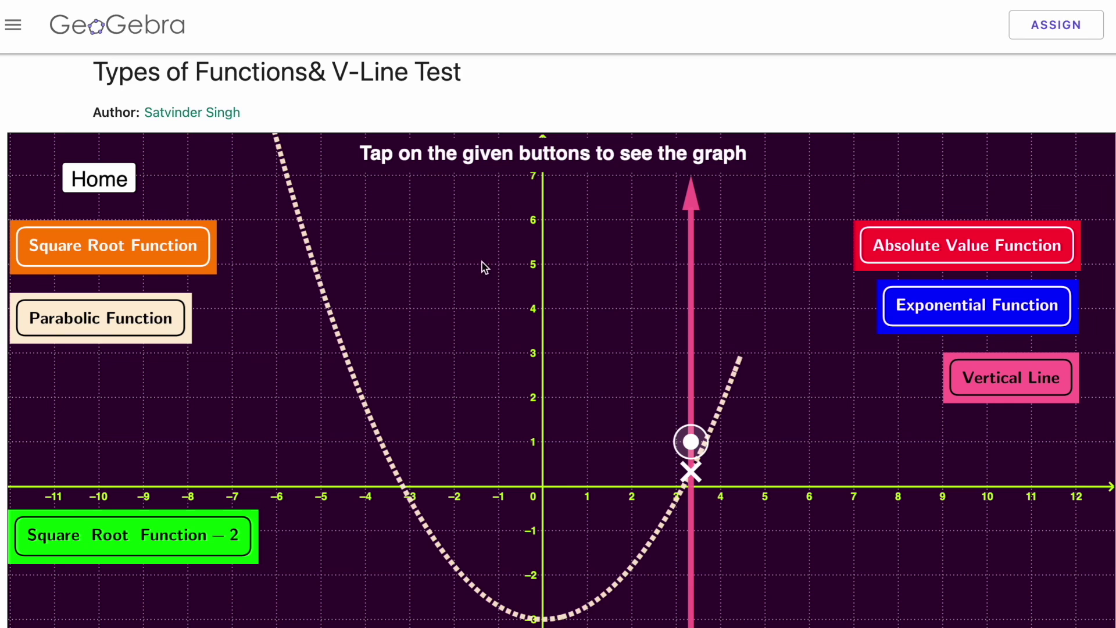
# Step: In the Types of Functions & V-Line Test worksheet, try both square root graphs and the parabolic, absolute value and exponential graphs
pyautogui.click(145, 253)
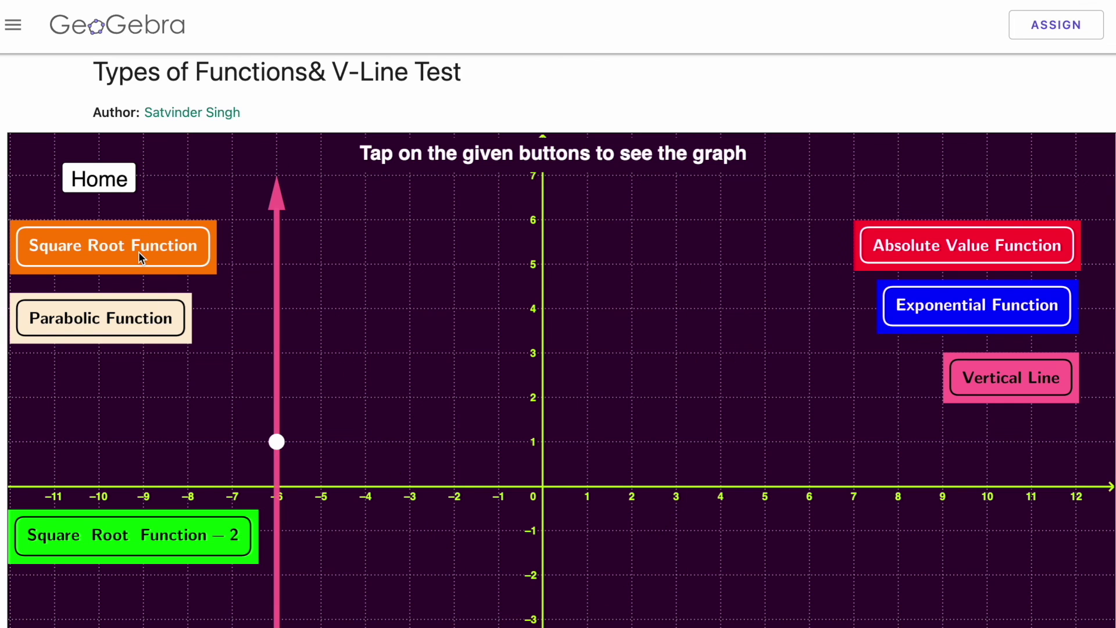
pyautogui.click(127, 329)
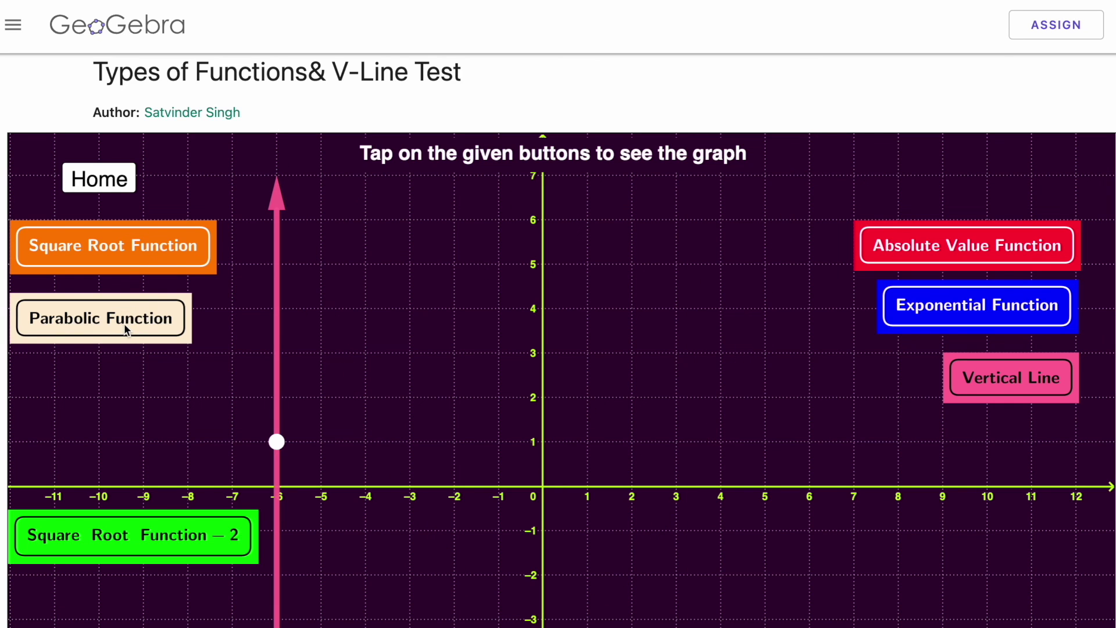
pyautogui.click(142, 541)
pyautogui.click(949, 254)
pyautogui.click(936, 304)
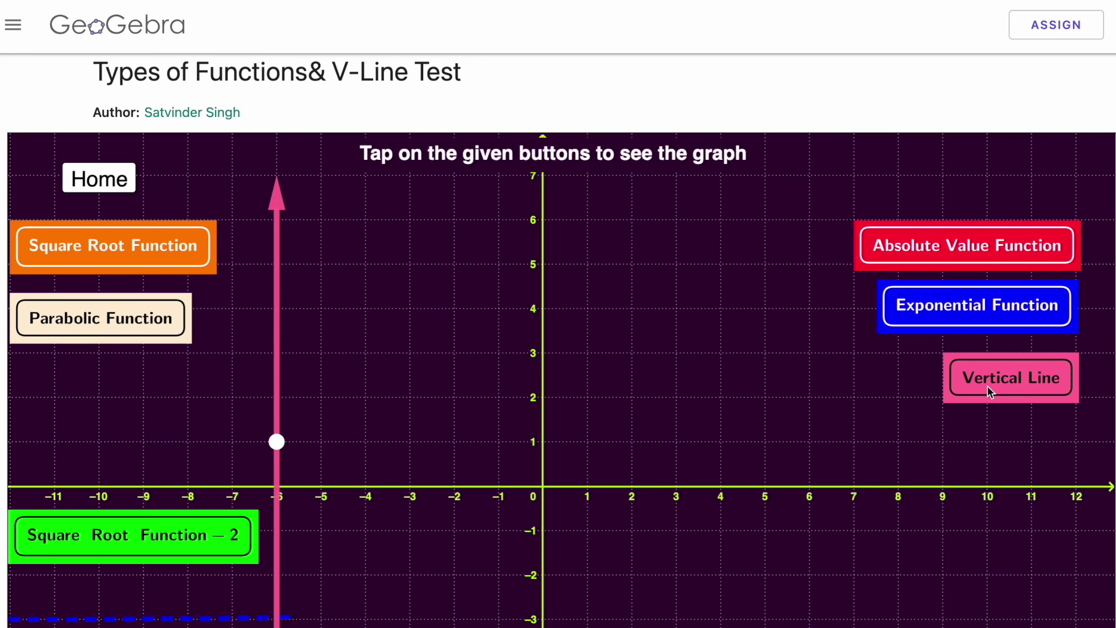